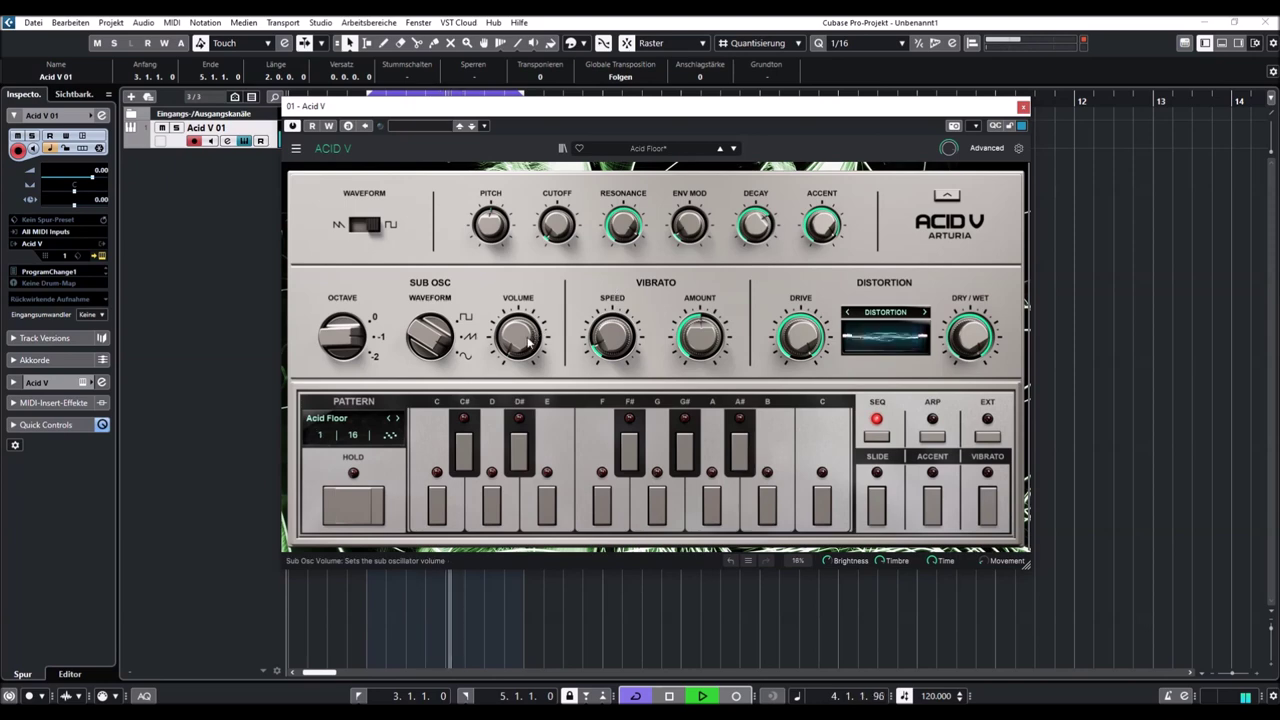
# Show the advanced sequencer section and move and enlarge the plugin window until every step row fits
pyautogui.click(986, 148)
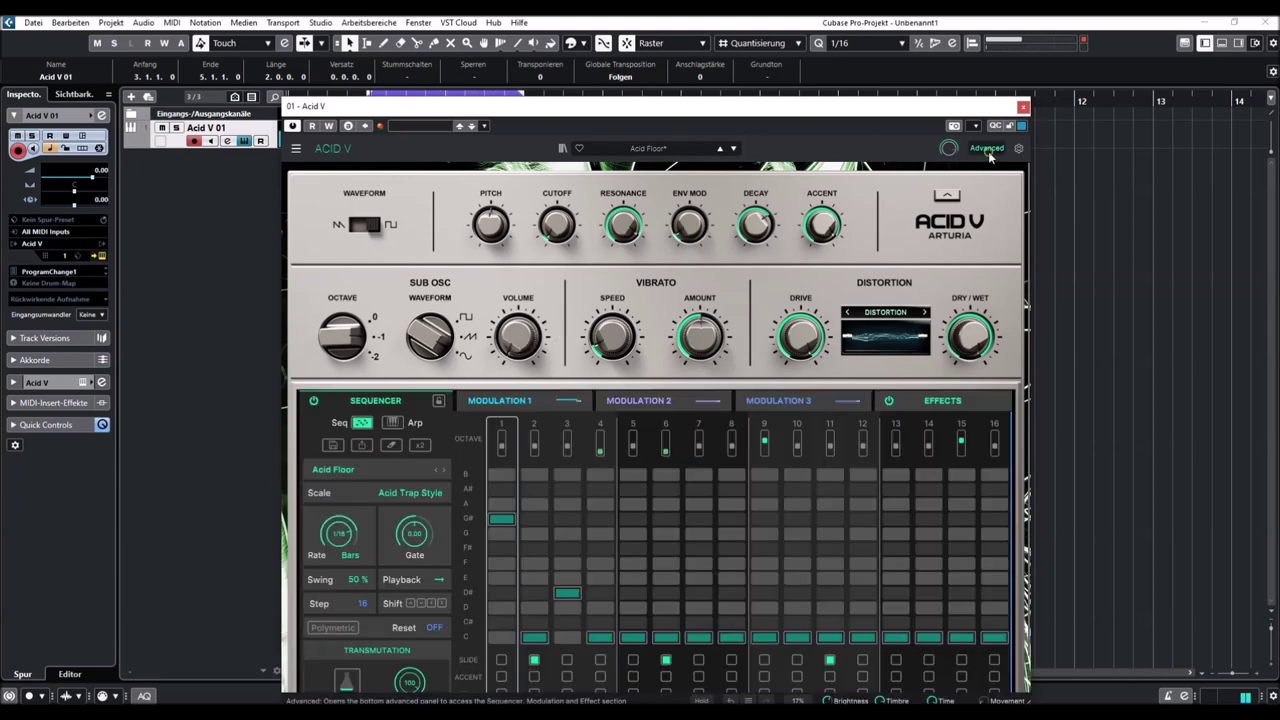
pyautogui.moveTo(836, 111); pyautogui.dragTo(838, 46)
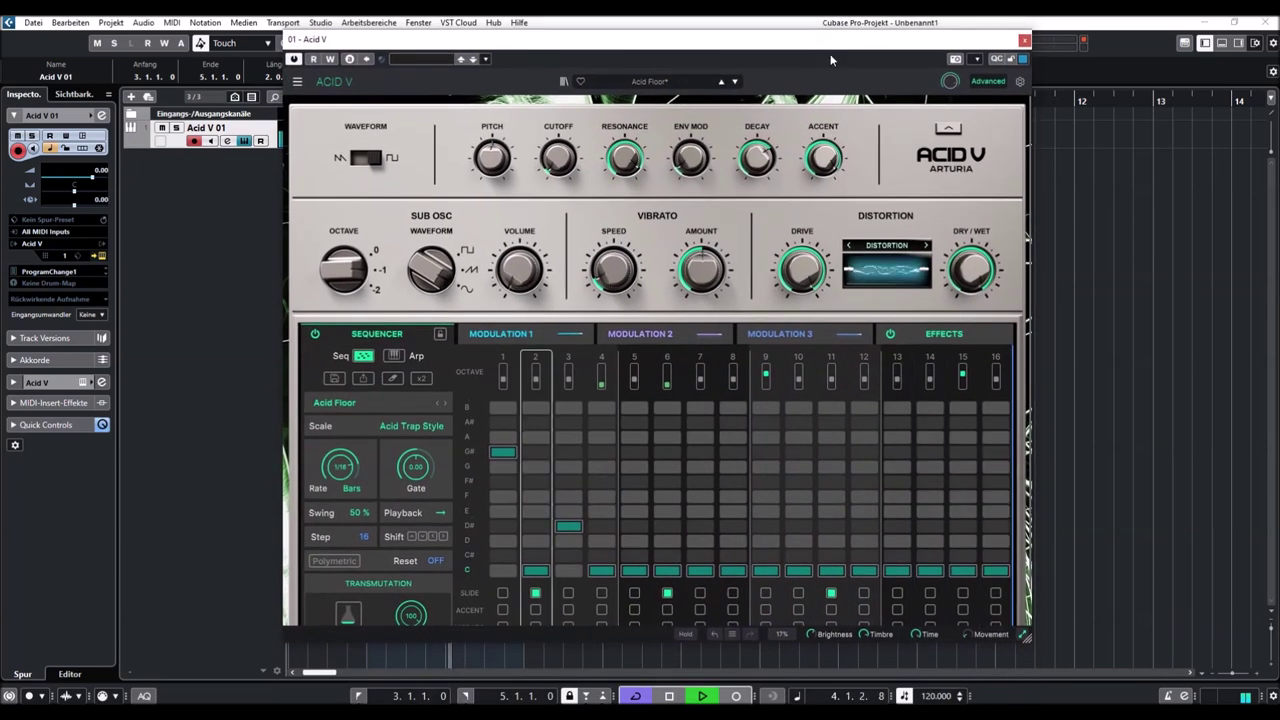
pyautogui.scroll(-2, 838, 520)
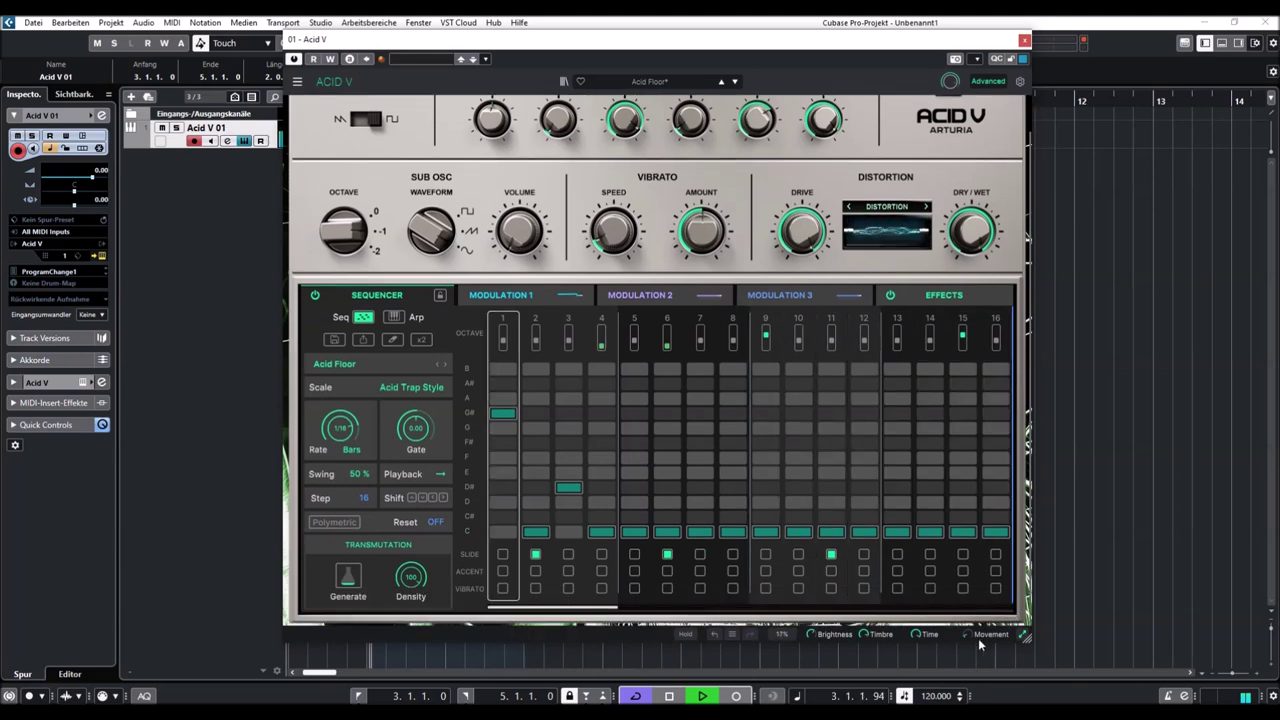
pyautogui.moveTo(1024, 636); pyautogui.dragTo(1057, 660)
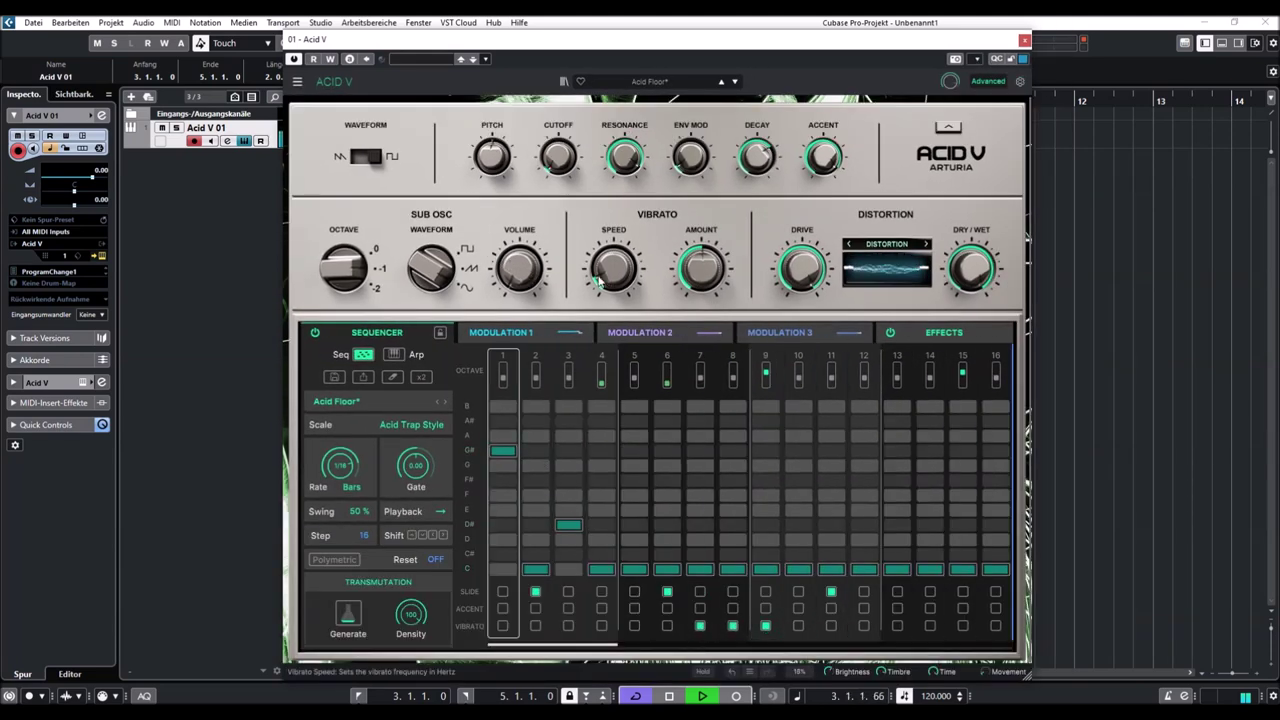
# Turn vibrato off on sequencer steps 8 and 9 and on for step 10, and raise the vibrato amount
pyautogui.click(733, 627)
pyautogui.click(800, 627)
pyautogui.click(767, 627)
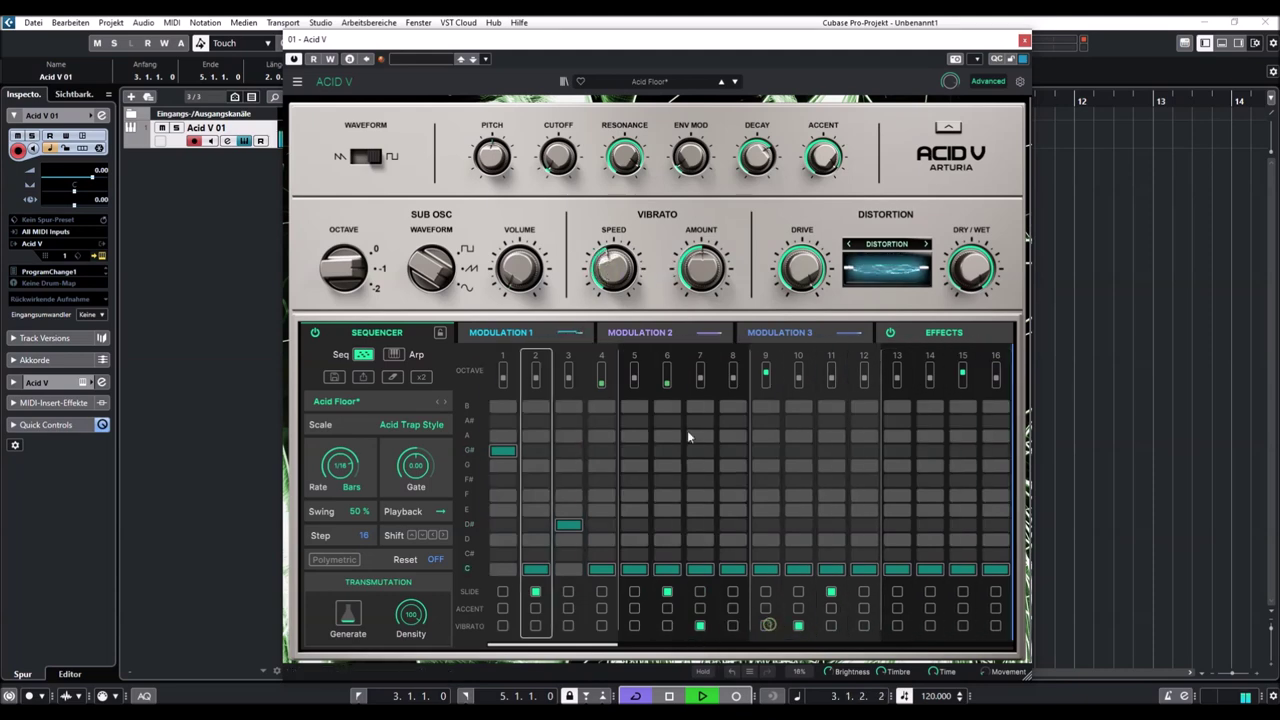
pyautogui.moveTo(704, 267); pyautogui.dragTo(704, 238)
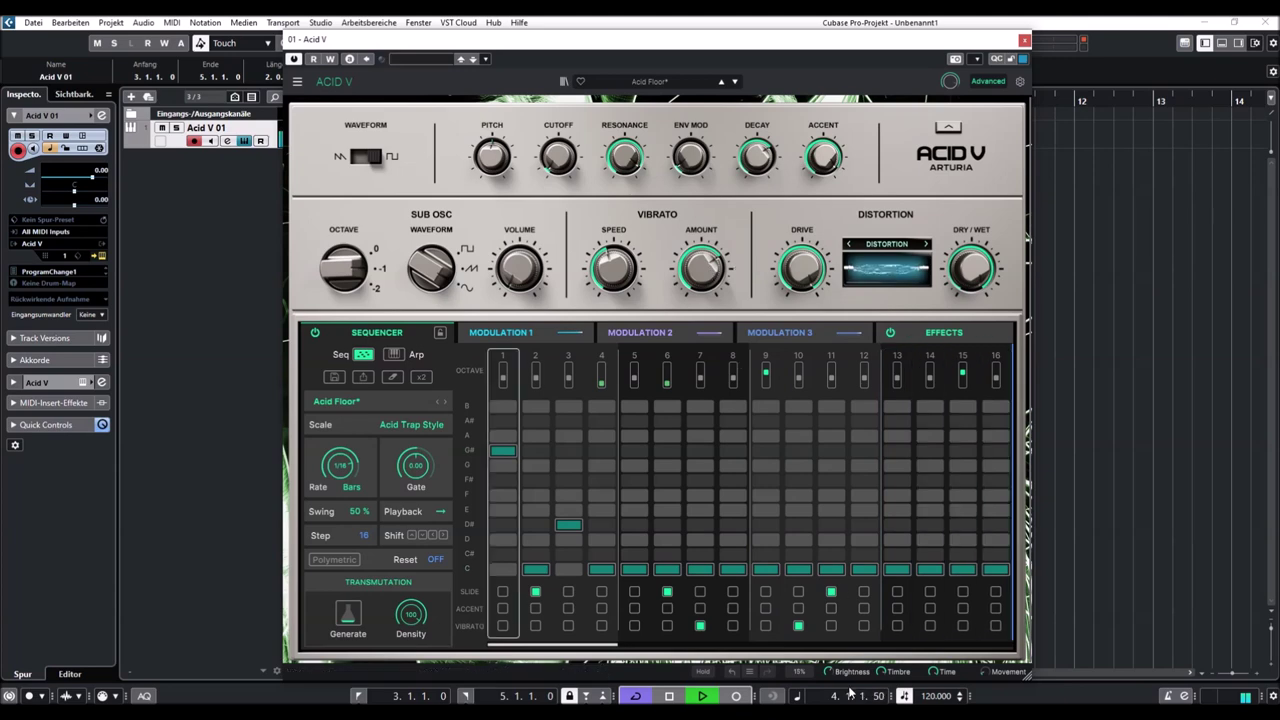
# Add vibrato on step 11 and a slide on step 8, and sweep the filter cutoff
pyautogui.click(831, 626)
pyautogui.click(733, 591)
pyautogui.moveTo(558, 158); pyautogui.dragTo(558, 78)
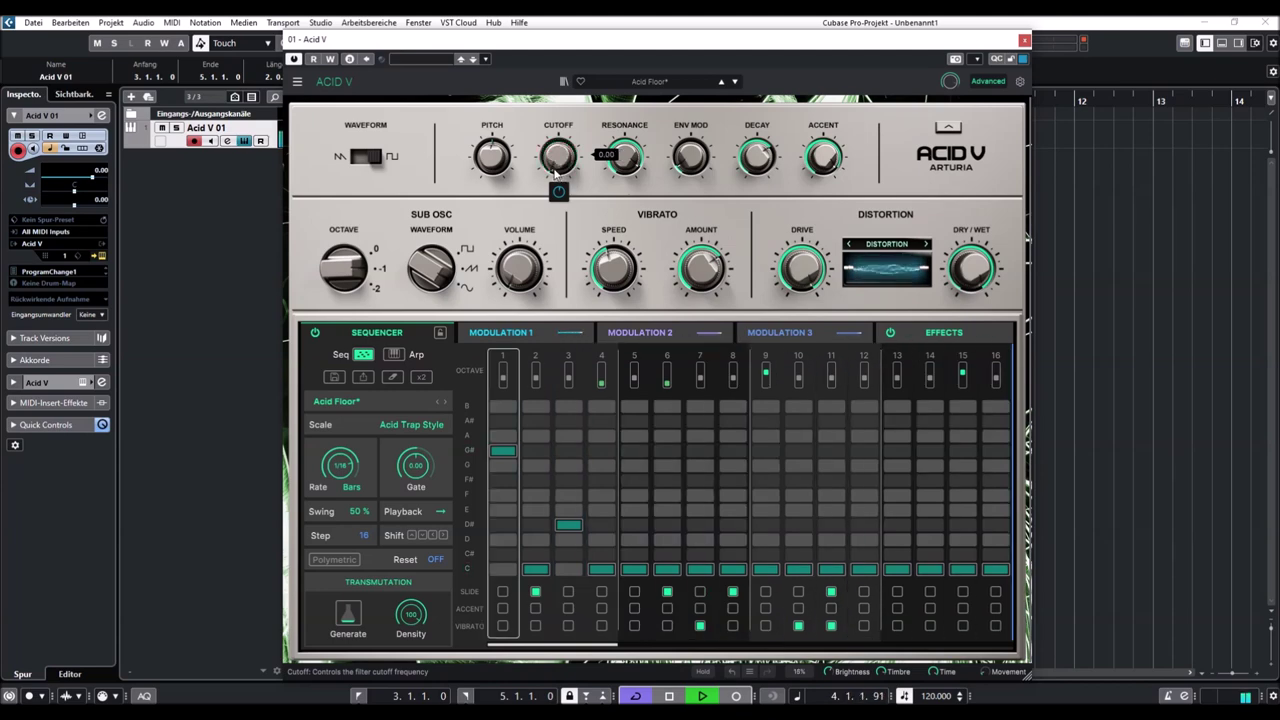
# Load the presets Acid Land and Acid Mouth in turn, and shorten the project's cycle range to end at bar 4
pyautogui.click(735, 82)
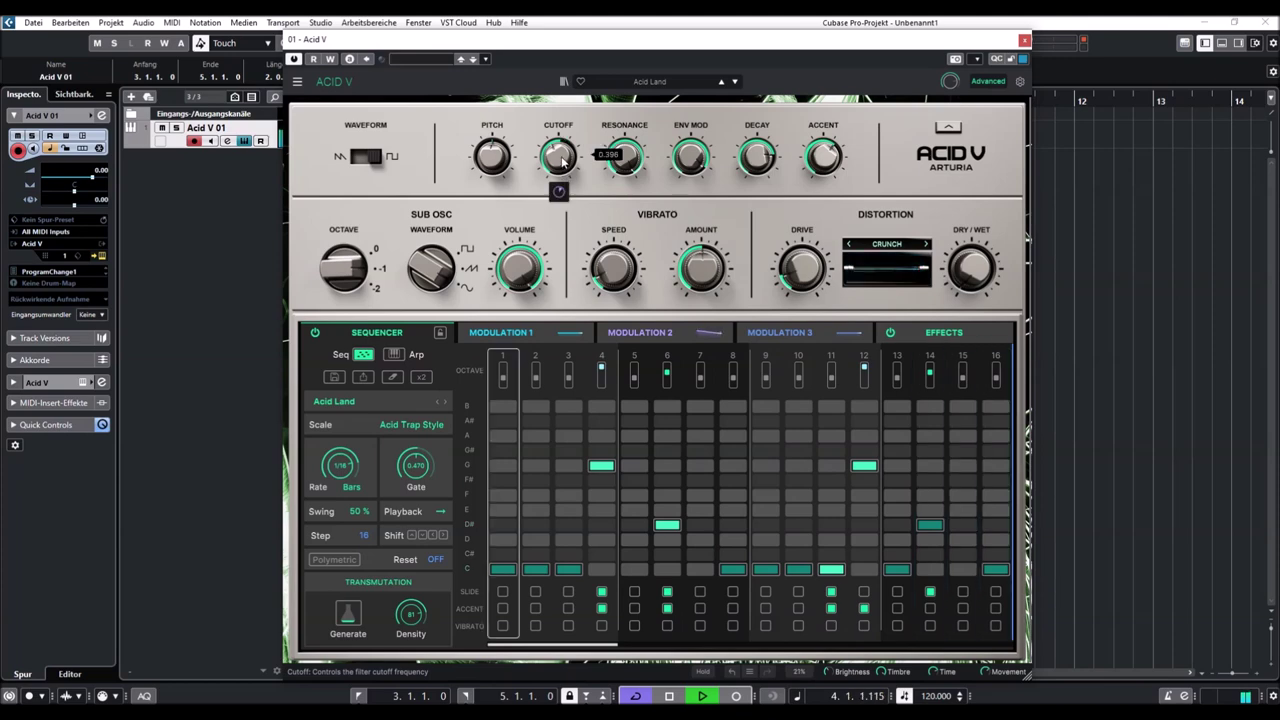
pyautogui.click(735, 82)
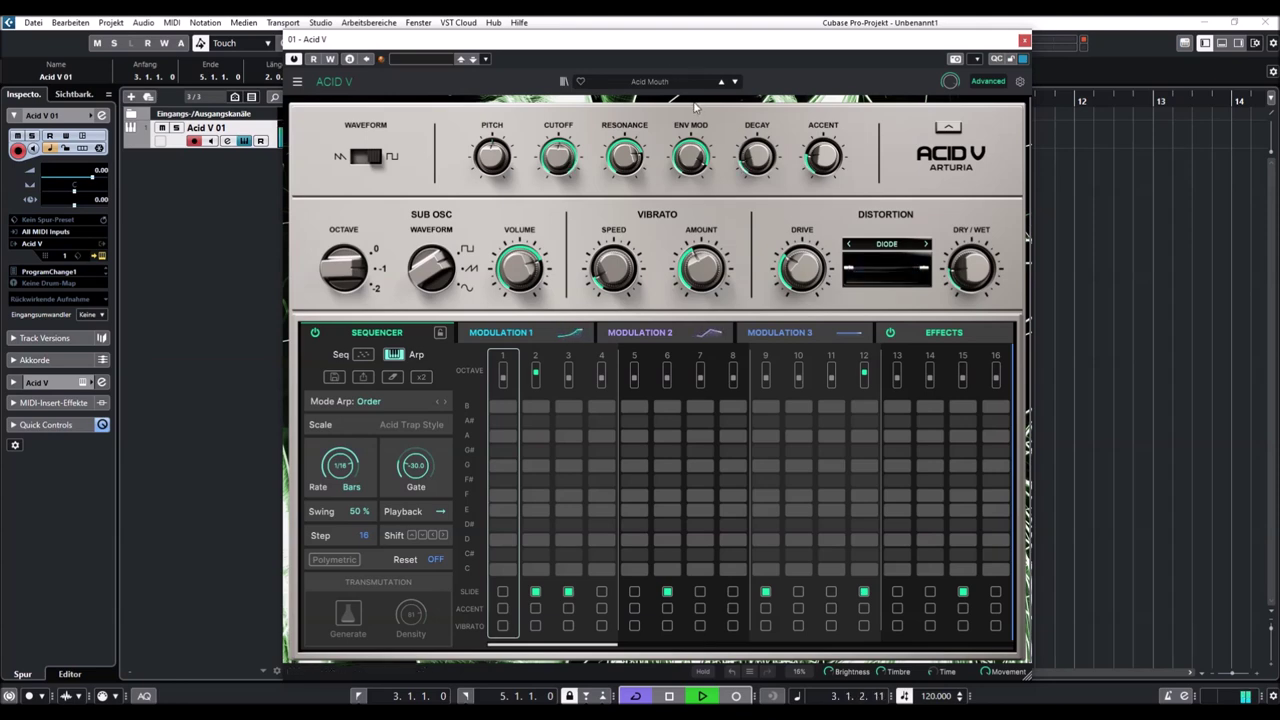
pyautogui.moveTo(703, 44); pyautogui.dragTo(674, 204)
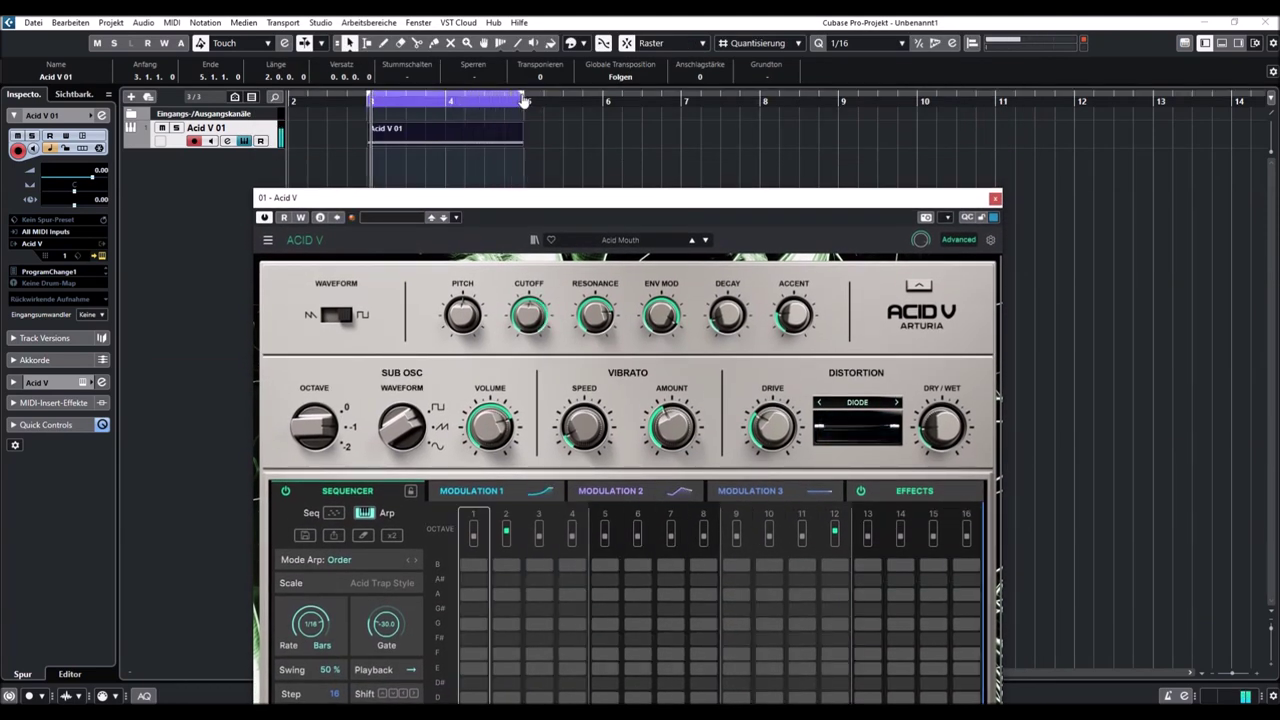
pyautogui.moveTo(767, 203); pyautogui.dragTo(776, 27)
# Load the Acid Smack preset, raise the vibrato amount to 0.900, and add accents on steps 10 and 12 and vibrato on step 11
pyautogui.click(712, 64)
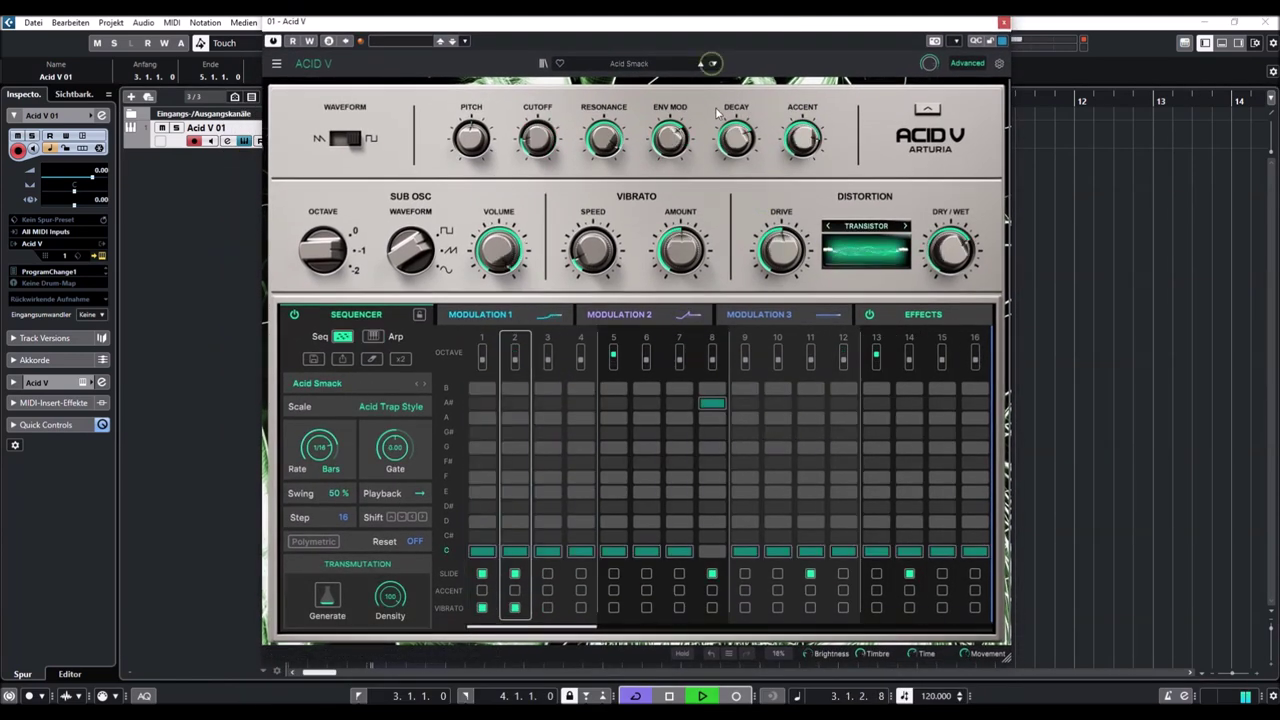
pyautogui.moveTo(686, 258); pyautogui.dragTo(685, 245)
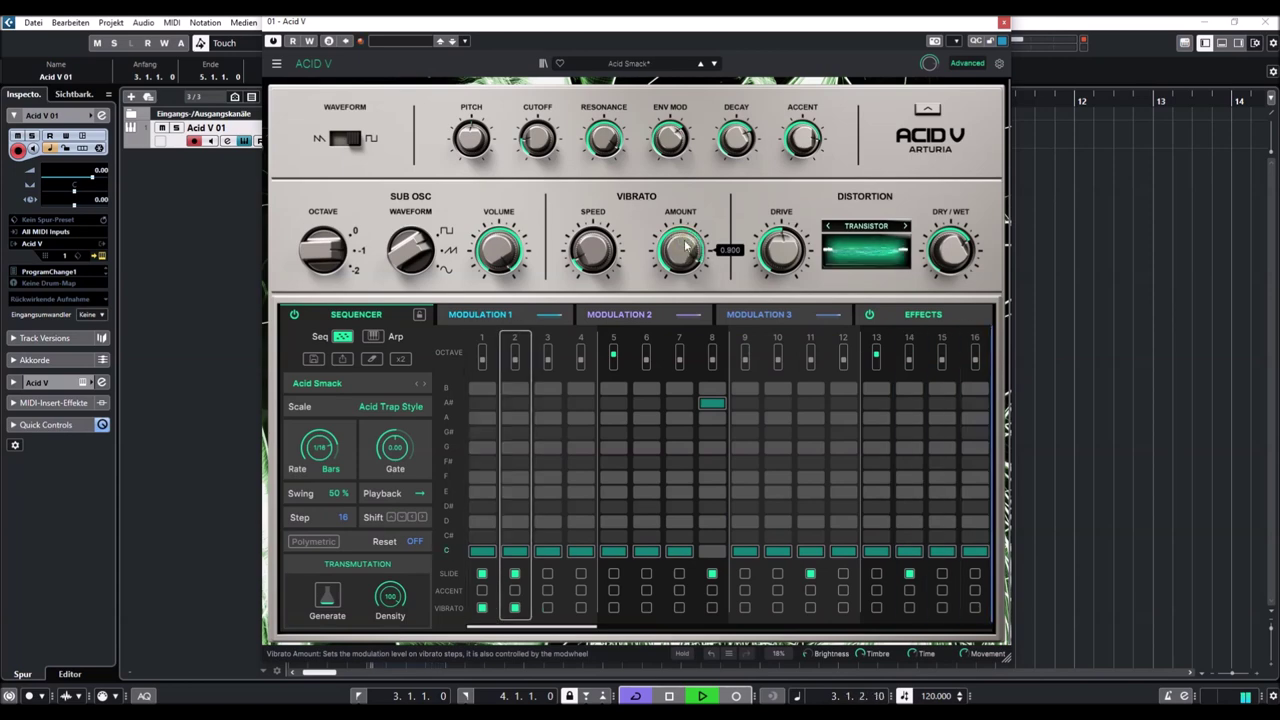
pyautogui.click(777, 590)
pyautogui.click(810, 607)
pyautogui.click(843, 590)
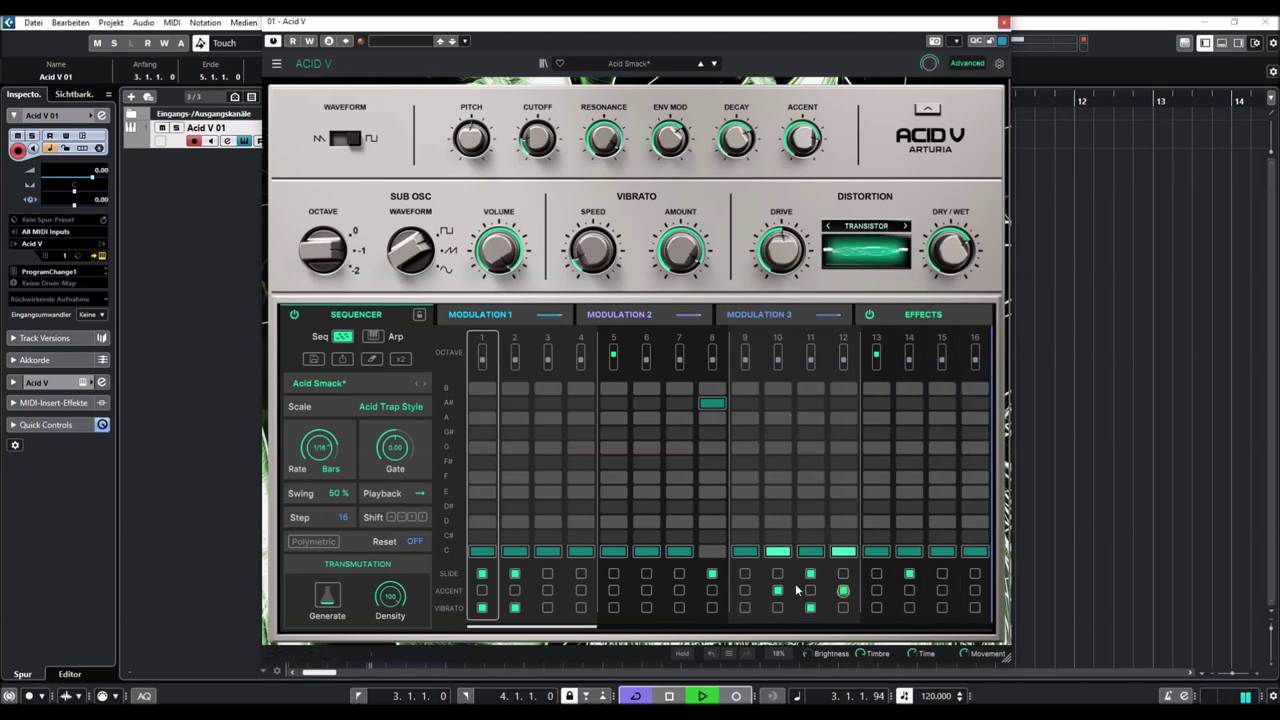
# Lower the filter cutoff and switch the distortion type to Crunch
pyautogui.moveTo(538, 139)
pyautogui.mouseDown()
pyautogui.moveTo(538, 71)
pyautogui.moveTo(538, 163)
pyautogui.mouseUp()
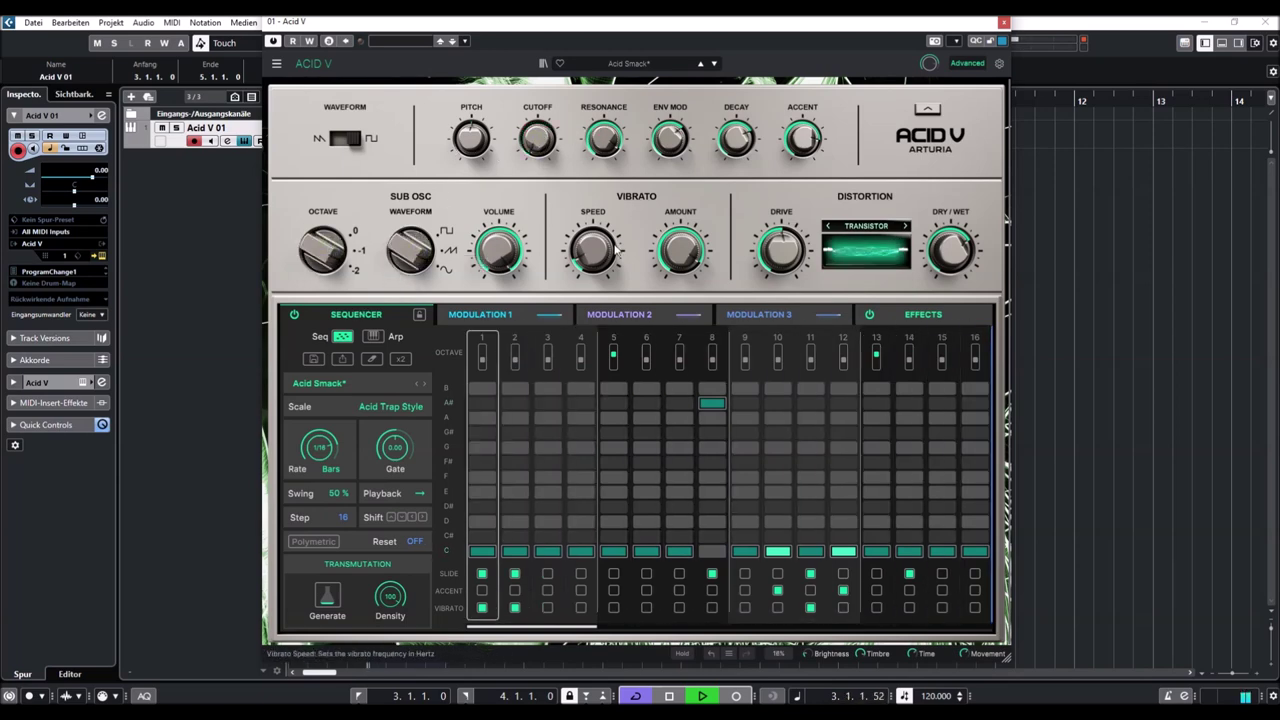
pyautogui.click(905, 226)
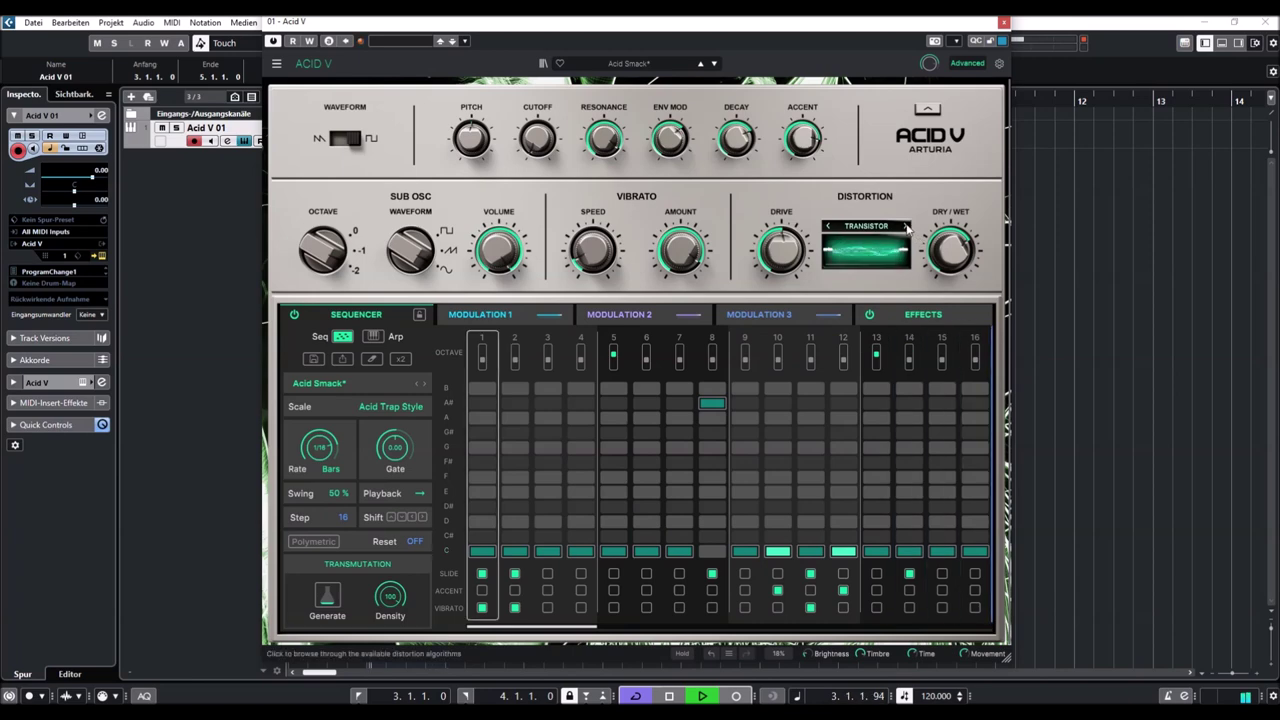
pyautogui.click(905, 226)
# Turn on vibrato for steps 14 to 16 and sweep the filter cutoff
pyautogui.moveTo(540, 148); pyautogui.dragTo(540, 100)
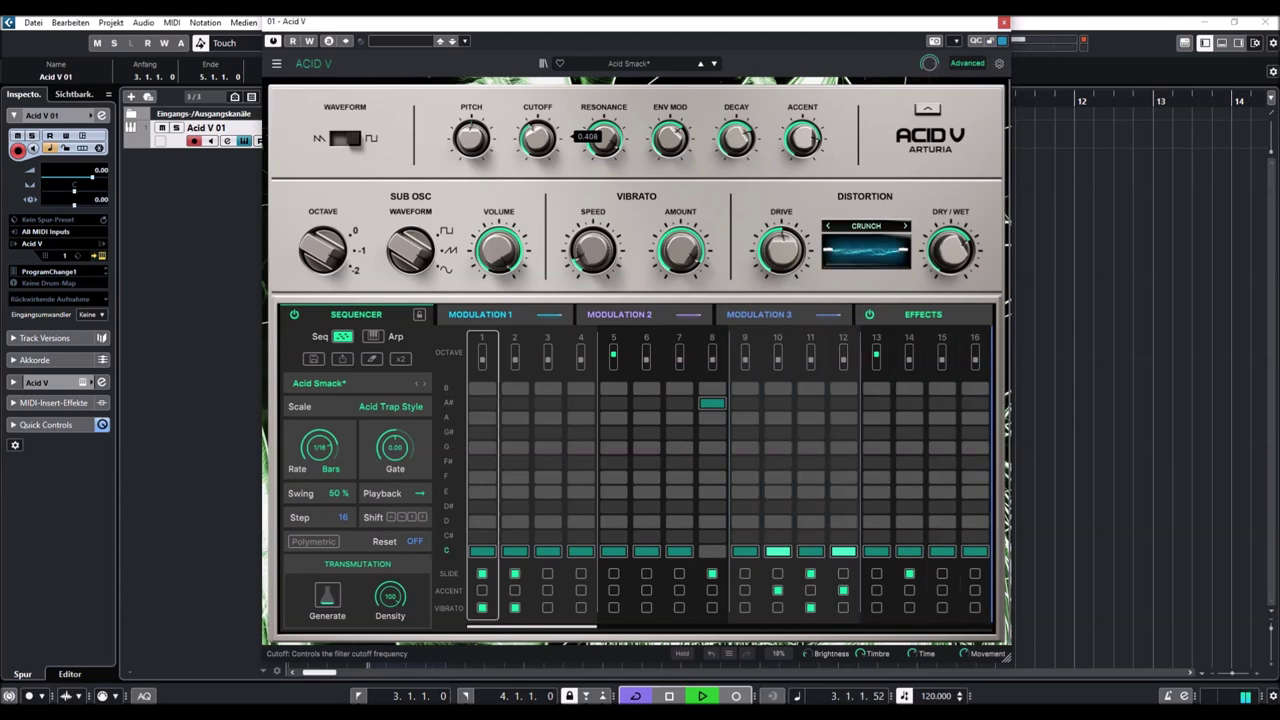
pyautogui.click(974, 607)
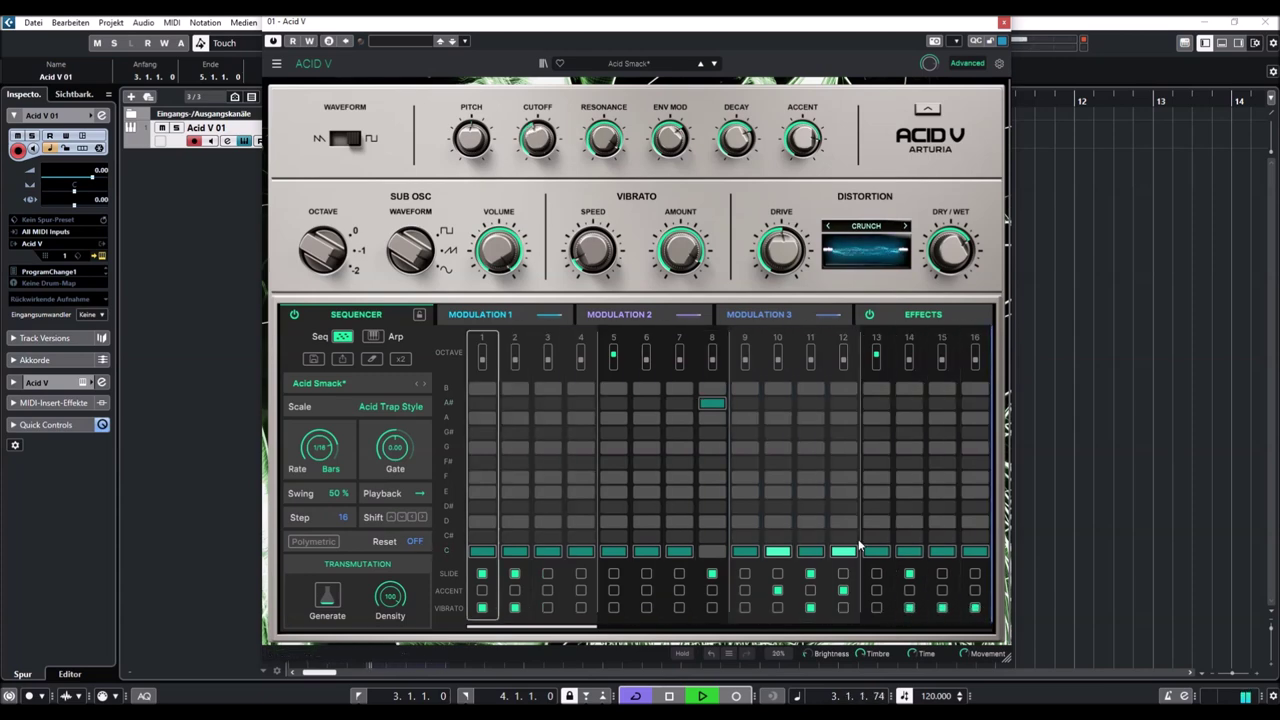
pyautogui.moveTo(548, 140); pyautogui.dragTo(548, 198)
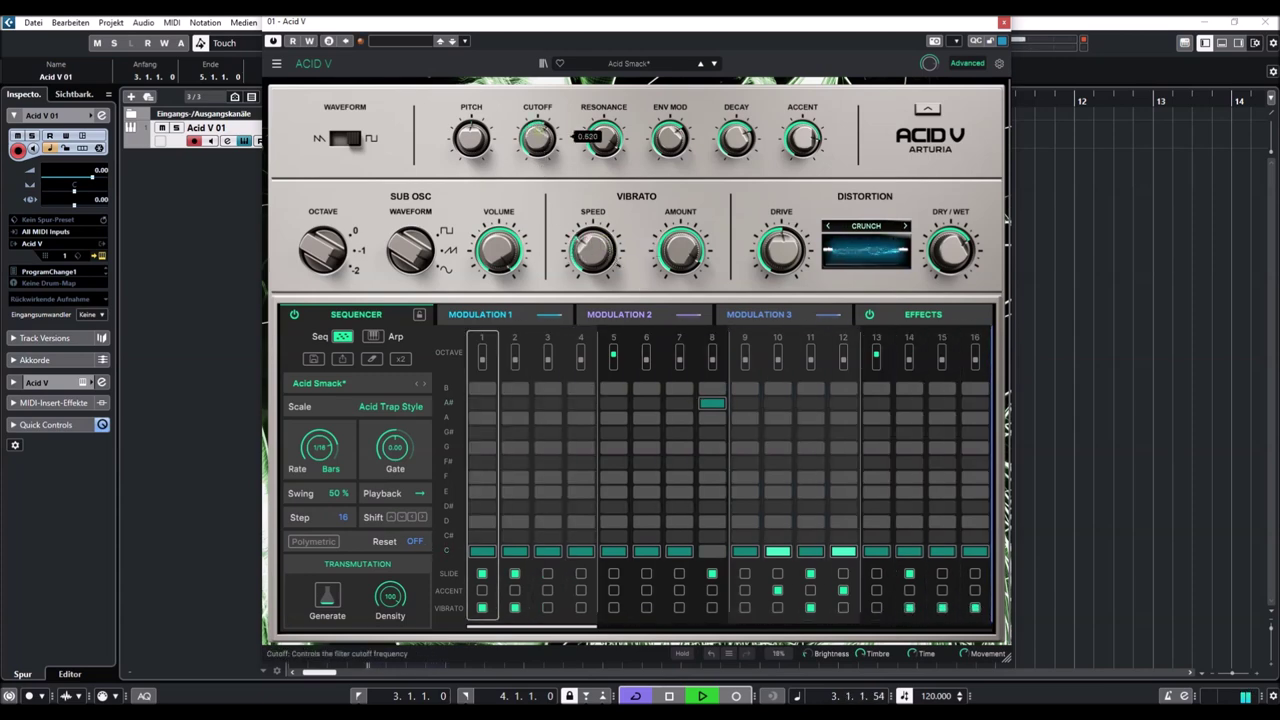
# Load the Afterburn preset, redraw steps 5, 6 and 8 at E and step 7 at D#, and raise the cutoff to 1.00
pyautogui.click(714, 63)
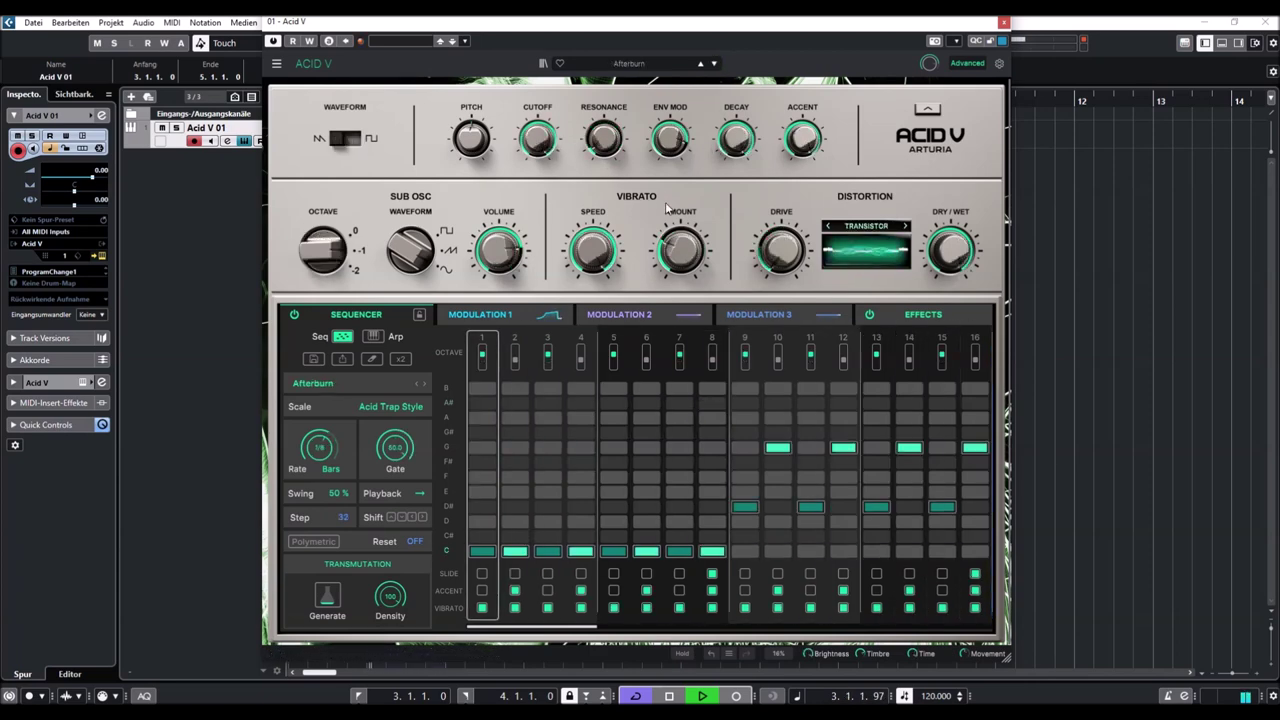
pyautogui.moveTo(613, 492); pyautogui.dragTo(706, 500)
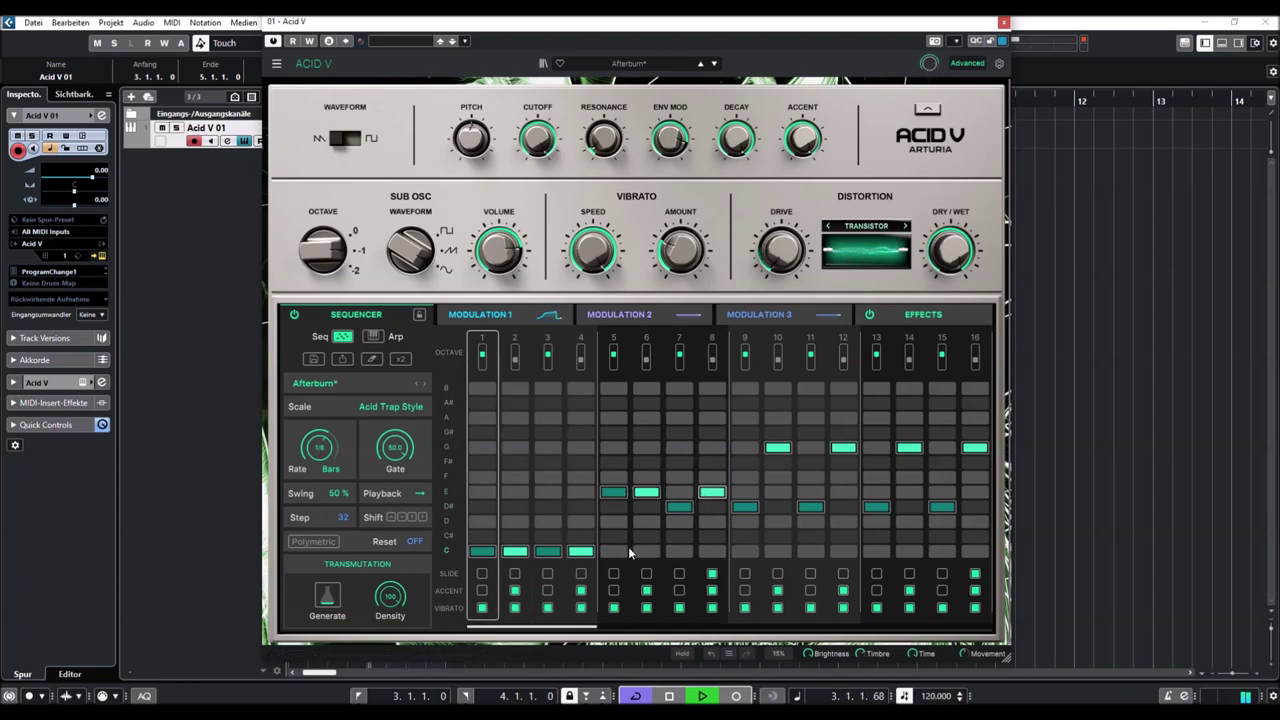
pyautogui.moveTo(541, 144); pyautogui.dragTo(541, 90)
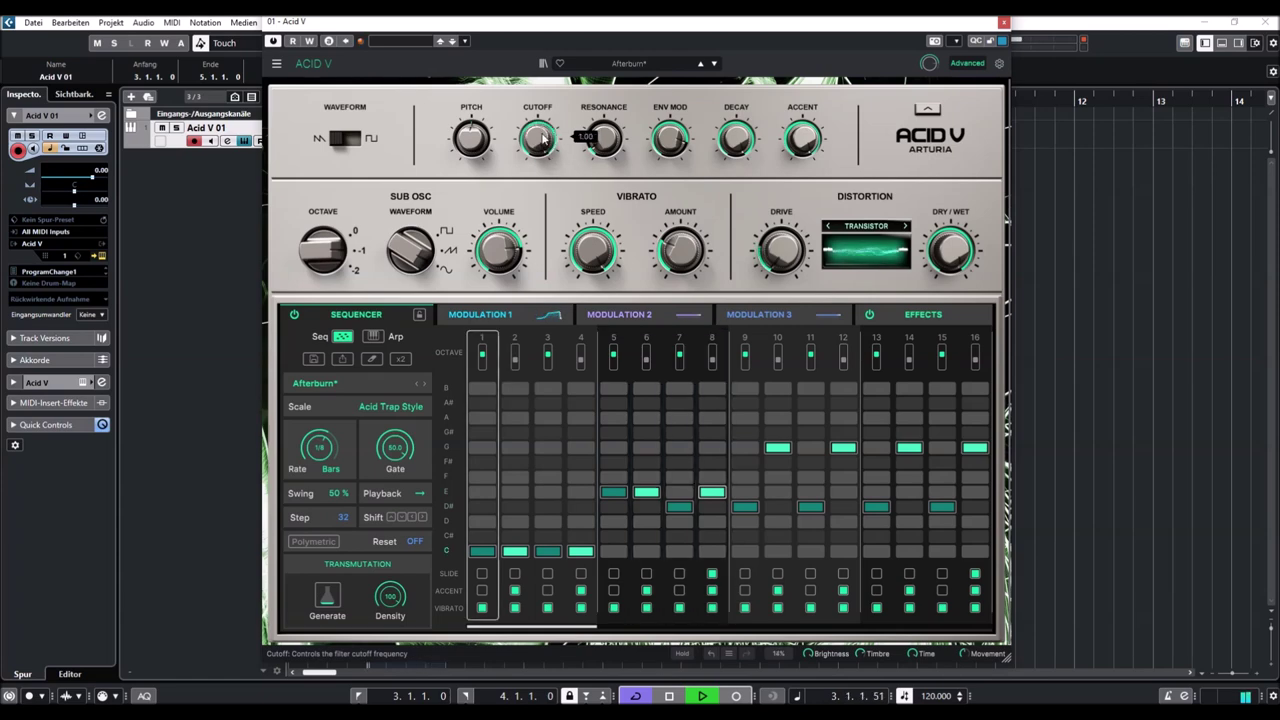
# Load the Alaska preset, adjust its filter cutoff, and draw C# notes on steps 2, 3, 5, 6 and 7
pyautogui.click(714, 64)
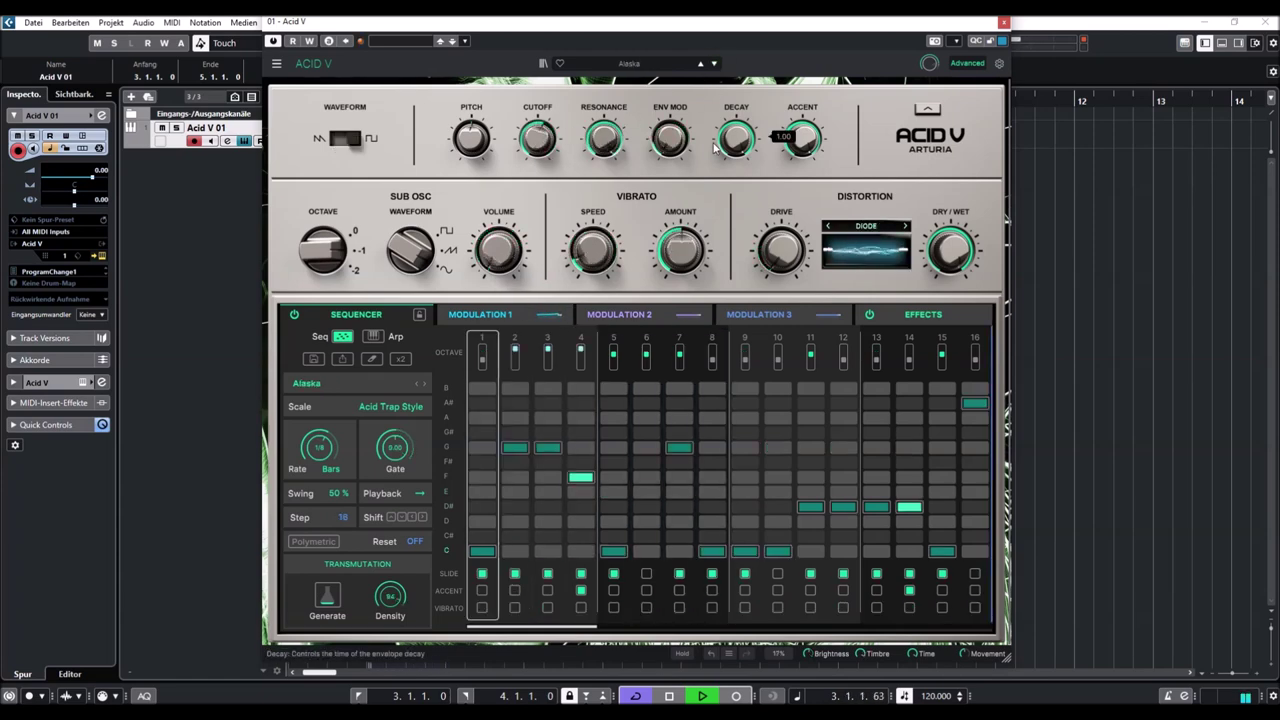
pyautogui.moveTo(540, 143); pyautogui.dragTo(540, 166)
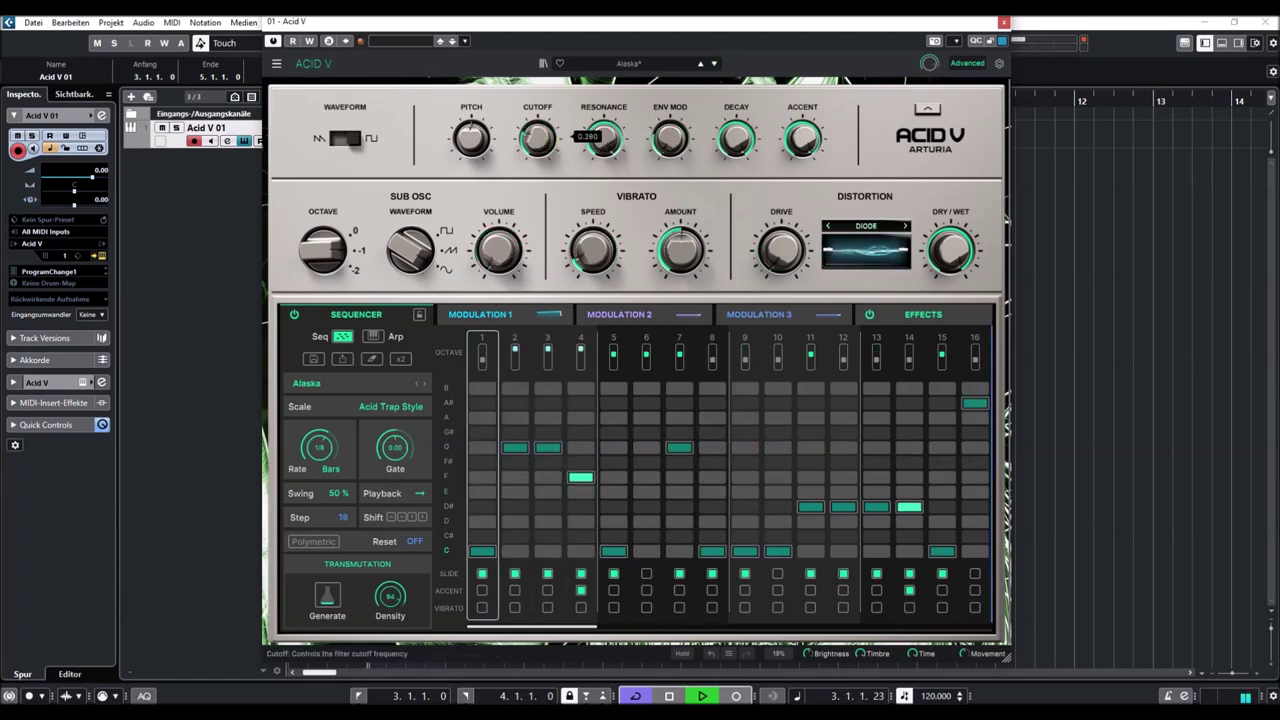
pyautogui.moveTo(546, 536)
pyautogui.mouseDown()
pyautogui.moveTo(529, 534)
pyautogui.moveTo(689, 535)
pyautogui.mouseUp()
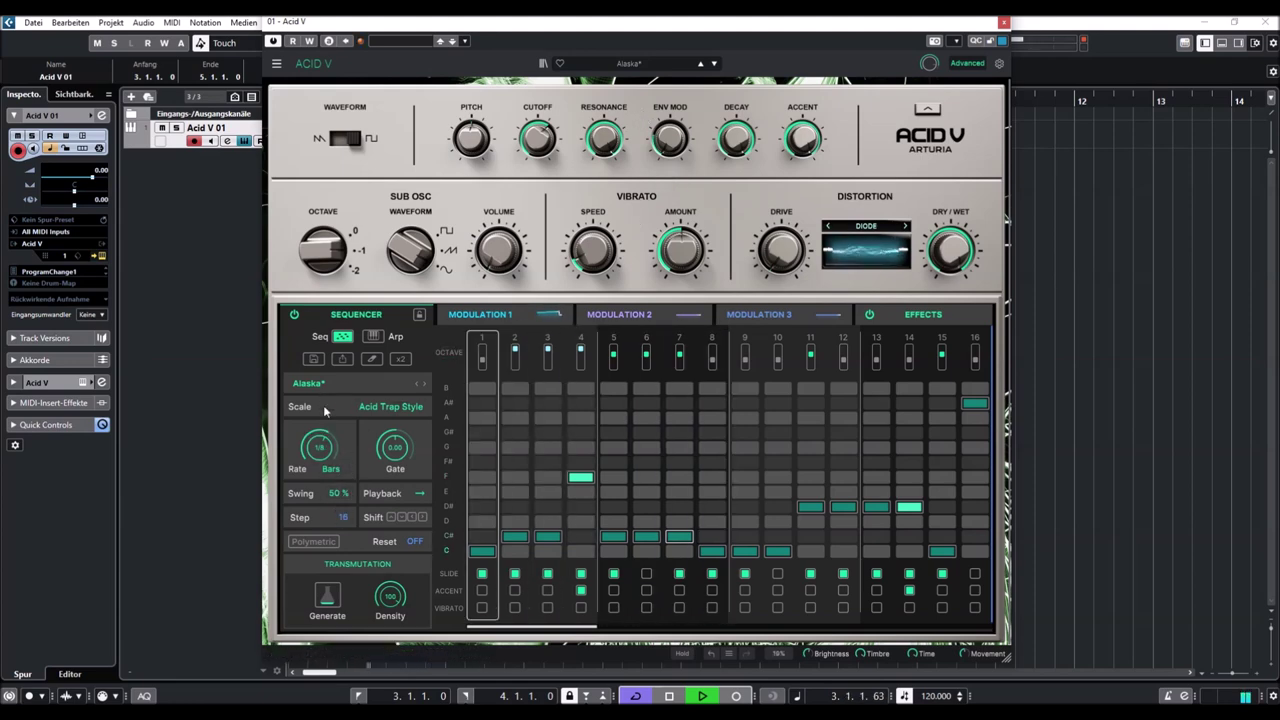
# Check the sequence scale choices, load the All Around preset, and replace the accents on steps 4 and 7 with vibrato on steps 6 to 8
pyautogui.click(380, 407)
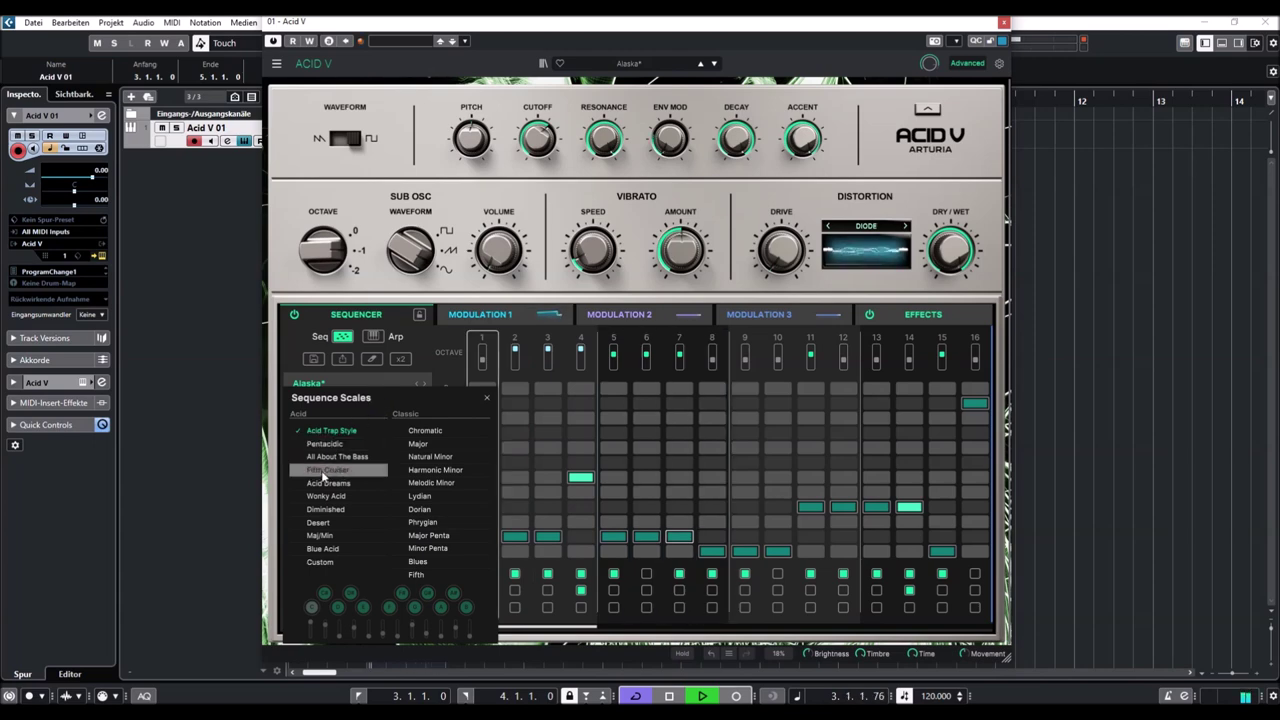
pyautogui.click(713, 63)
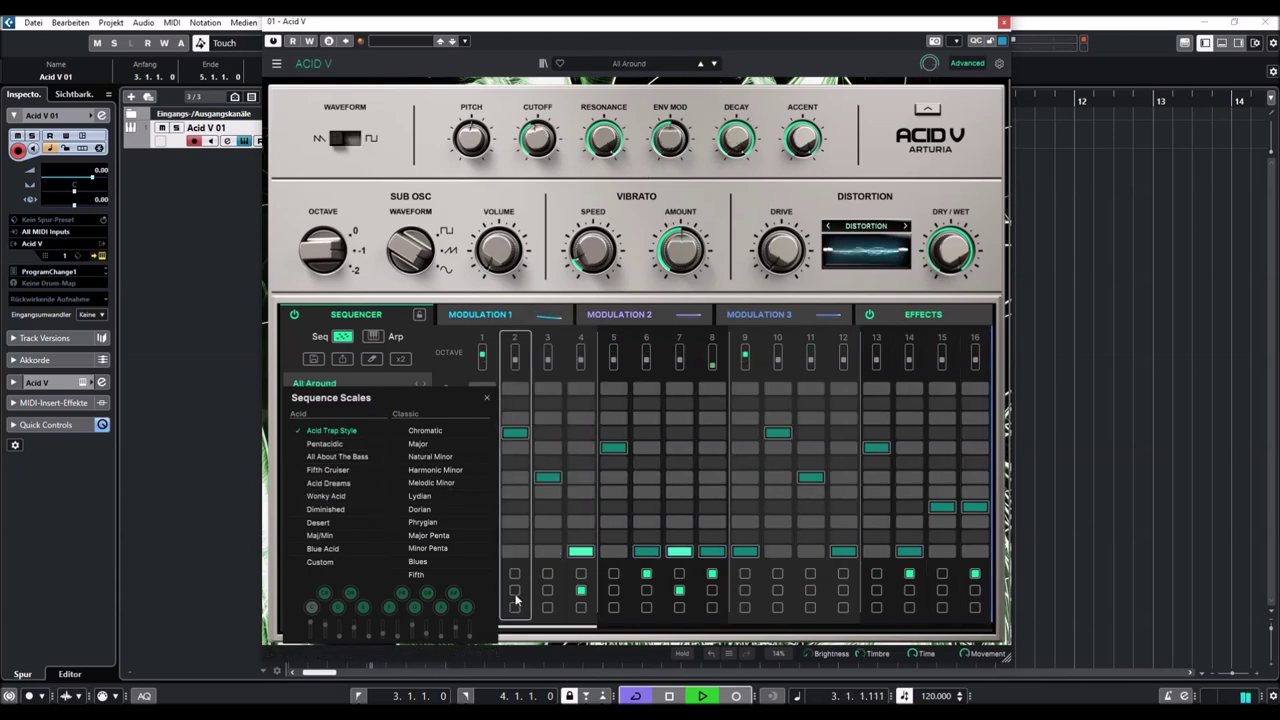
pyautogui.click(563, 593)
pyautogui.click(679, 591)
pyautogui.click(579, 592)
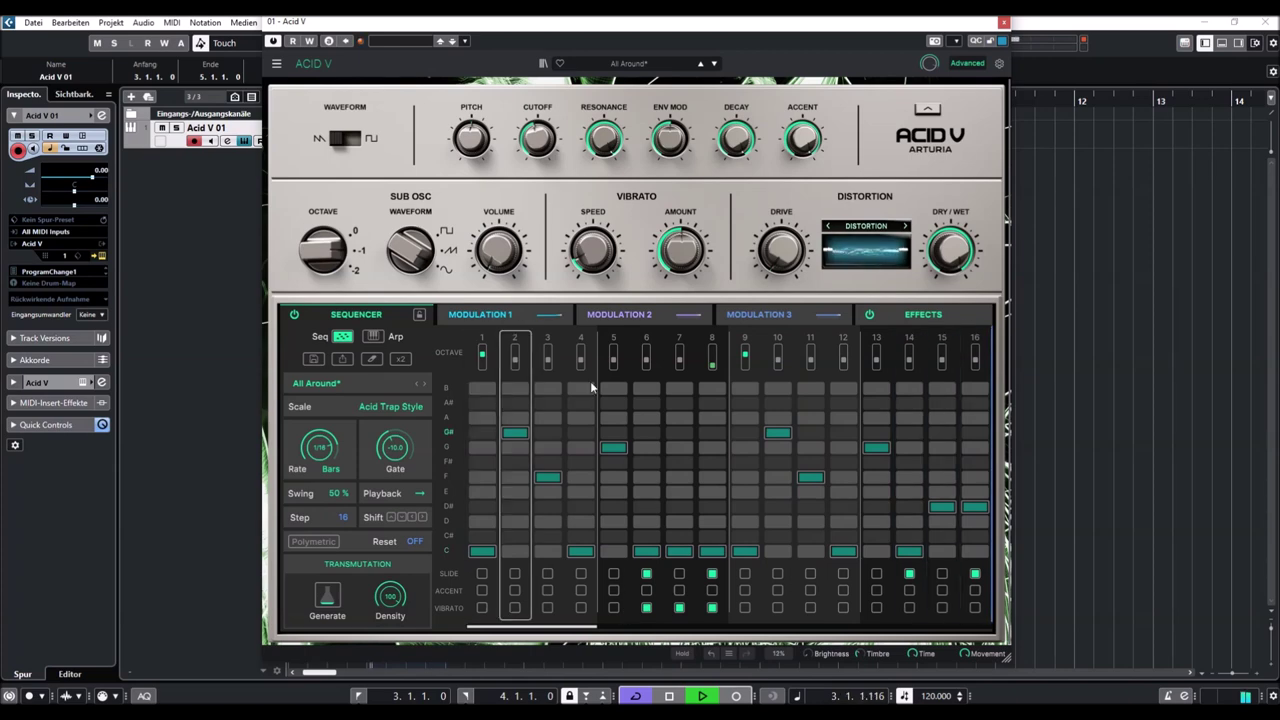
# Turn the decay fully down and the envelope modulation fully up while adjusting the filter cutoff
pyautogui.scroll(-3, 675, 256)
pyautogui.scroll(3, 675, 256)
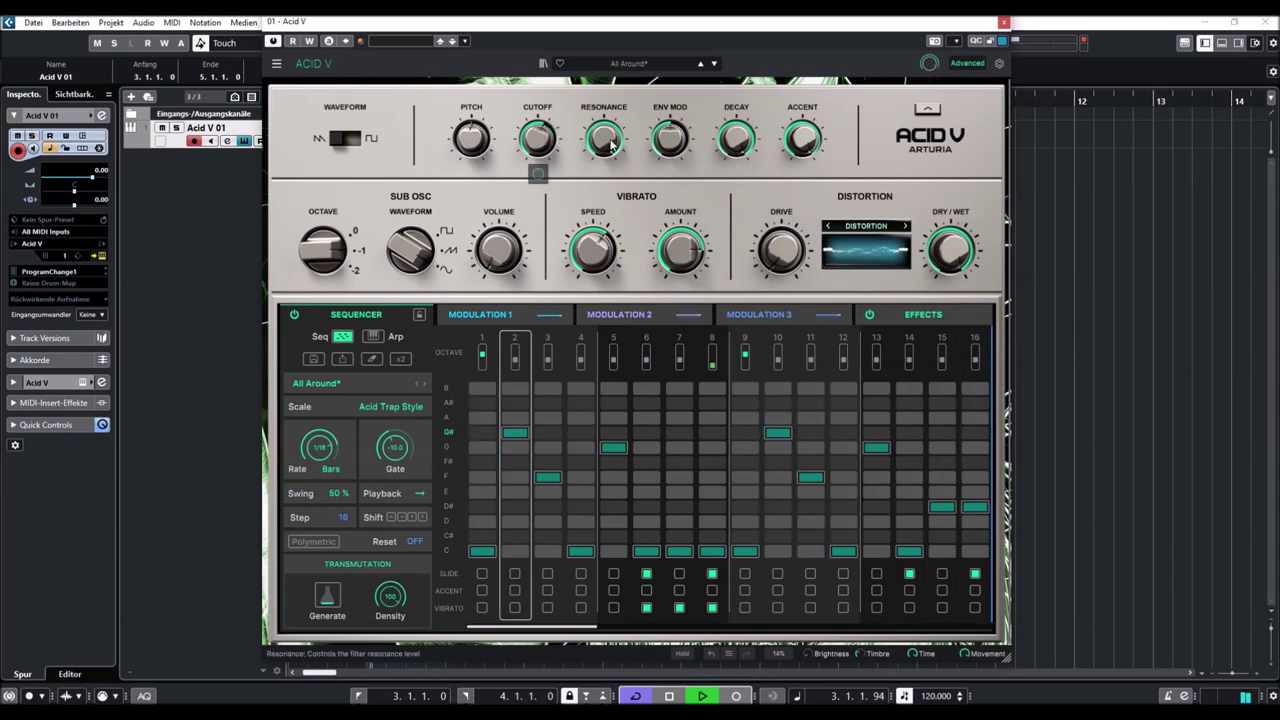
pyautogui.moveTo(736, 140); pyautogui.dragTo(736, 260)
pyautogui.moveTo(670, 140); pyautogui.dragTo(670, 30)
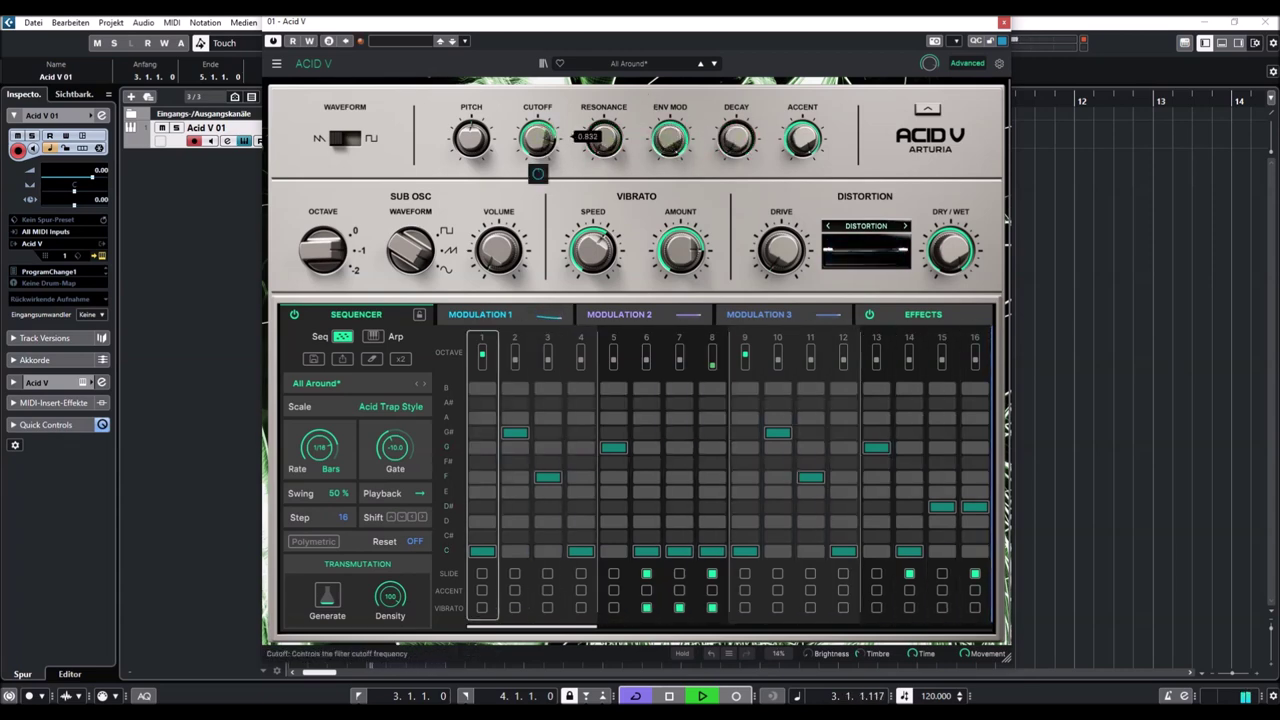
# Switch the distortion type to Wavefolder and lower the filter cutoff
pyautogui.click(866, 222)
pyautogui.click(850, 255)
pyautogui.moveTo(538, 140); pyautogui.dragTo(538, 185)
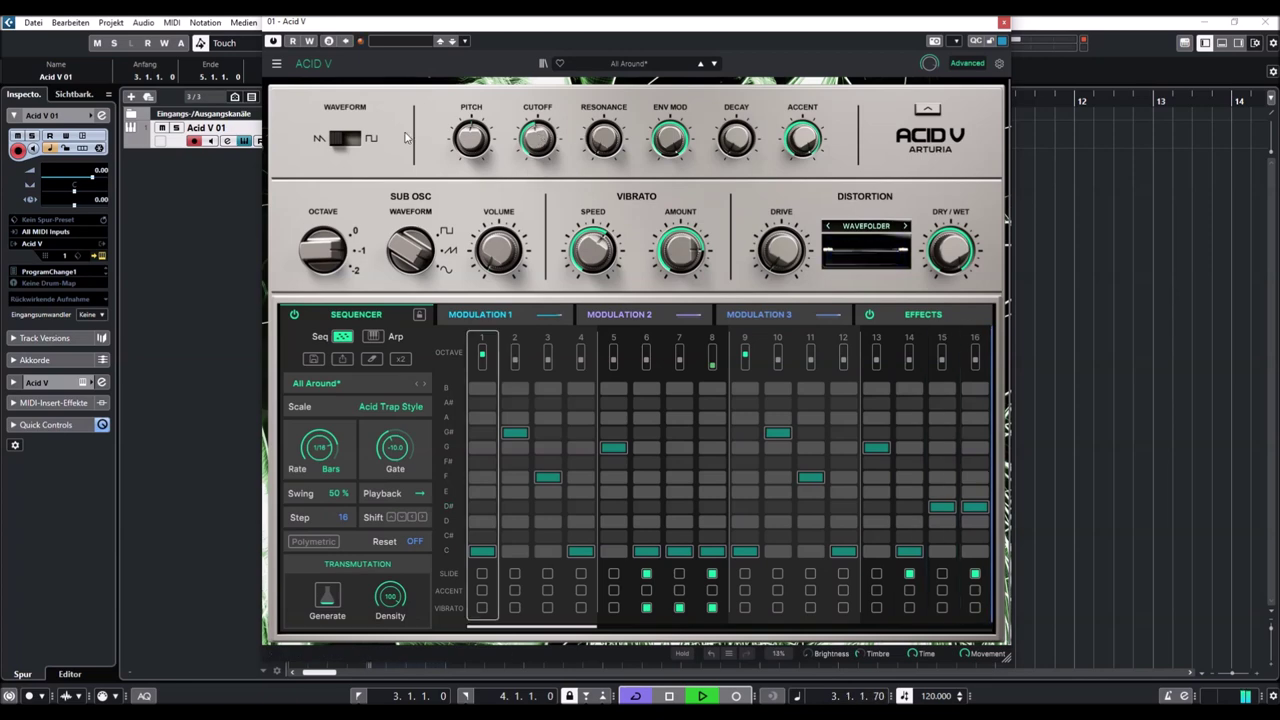
# Switch the main oscillator's waveform and raise the sub oscillator volume
pyautogui.click(356, 145)
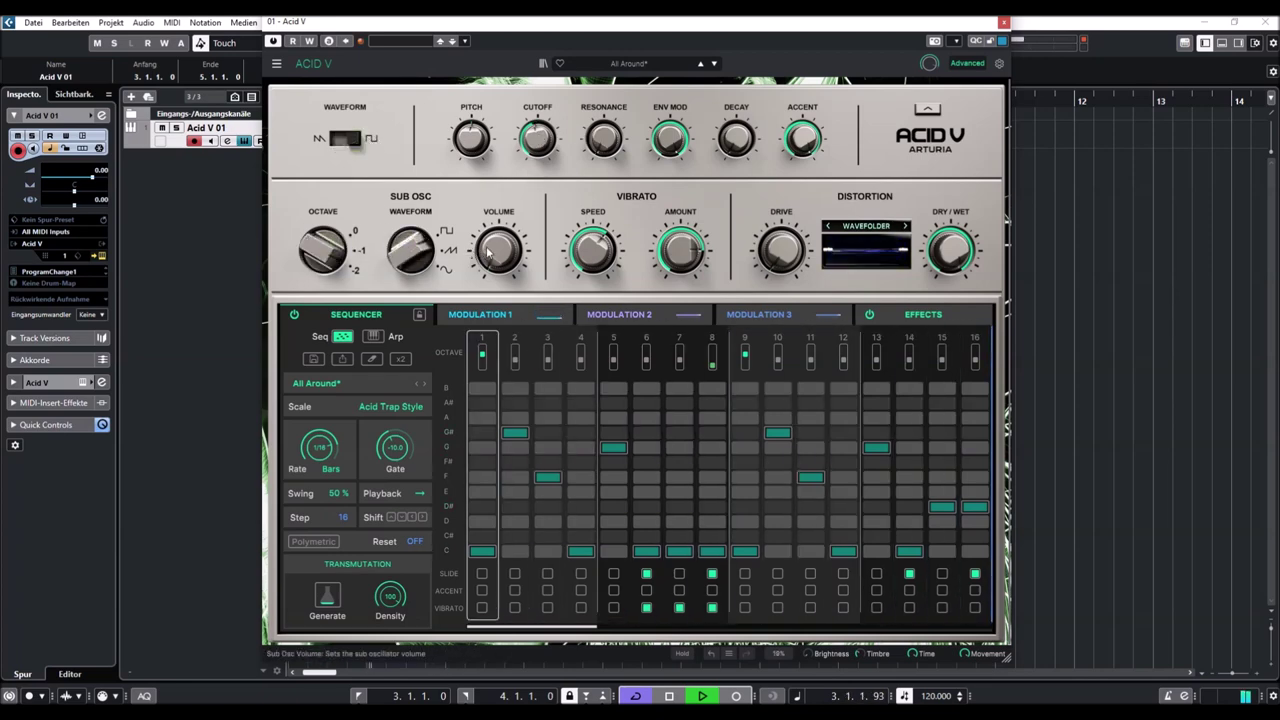
pyautogui.moveTo(498, 250); pyautogui.dragTo(498, 225)
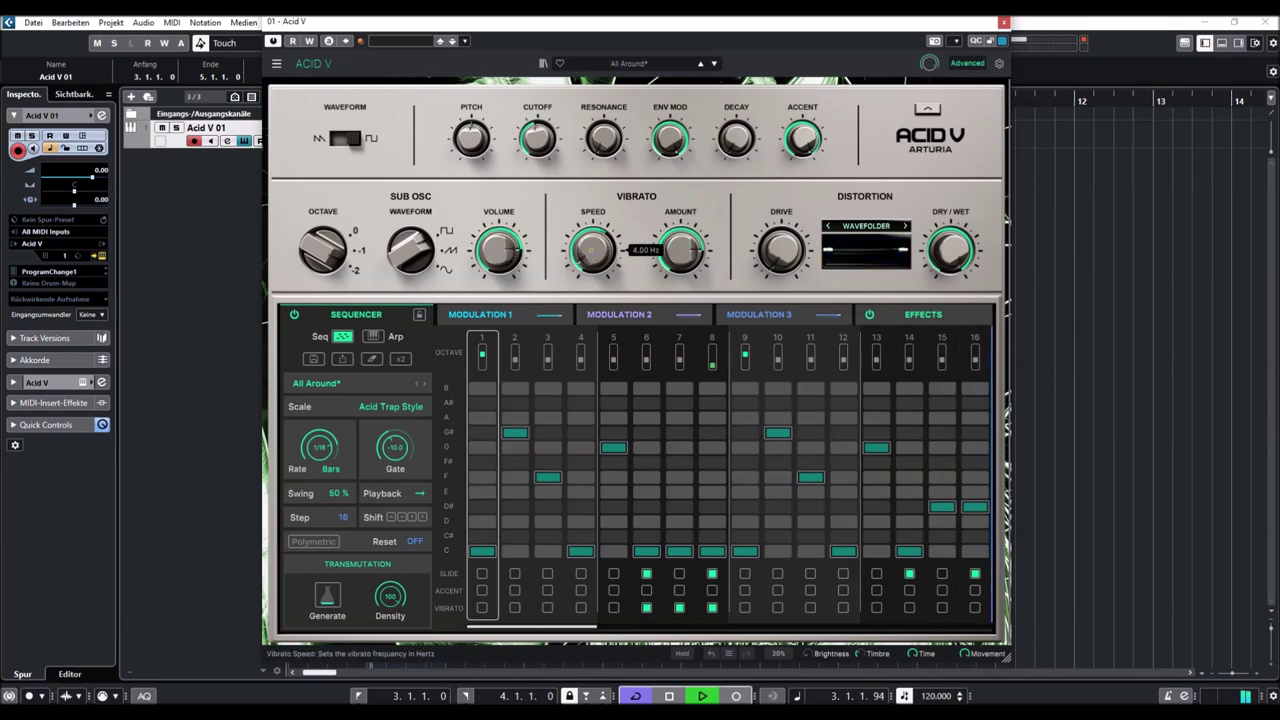
# Load the Ambient World preset and raise its envelope modulation and decay
pyautogui.click(713, 63)
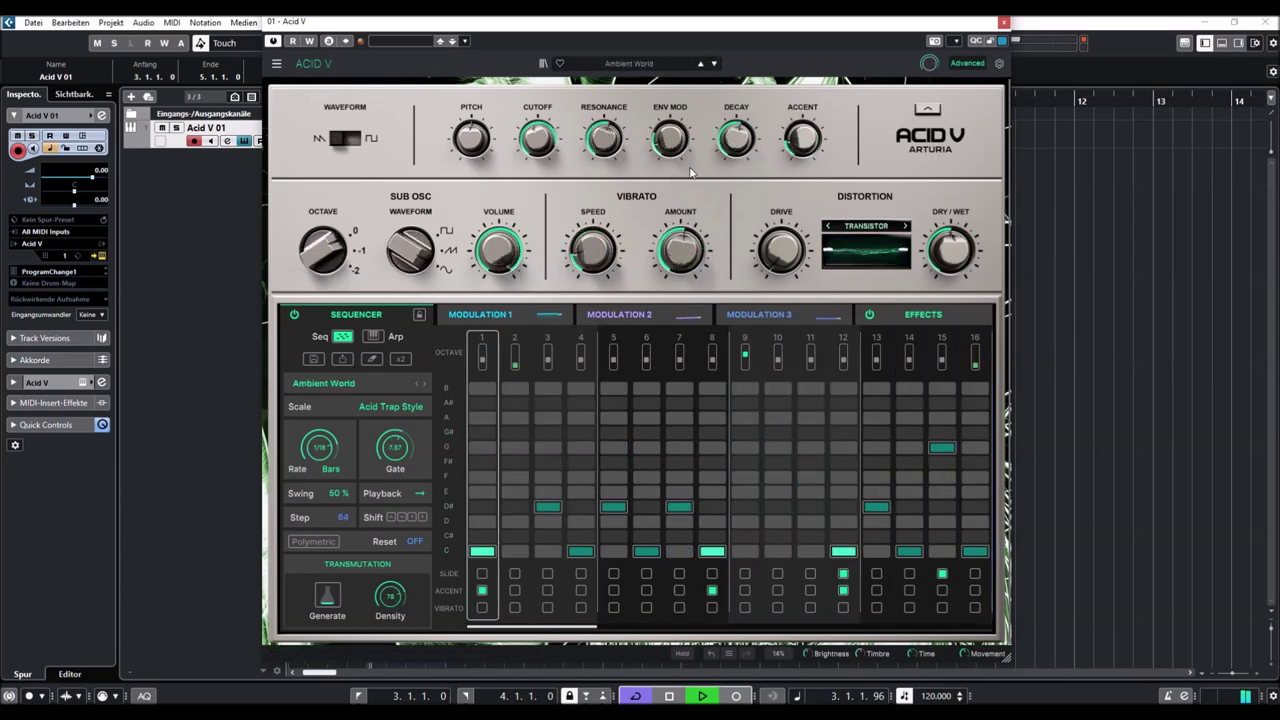
pyautogui.moveTo(671, 139); pyautogui.dragTo(671, 95)
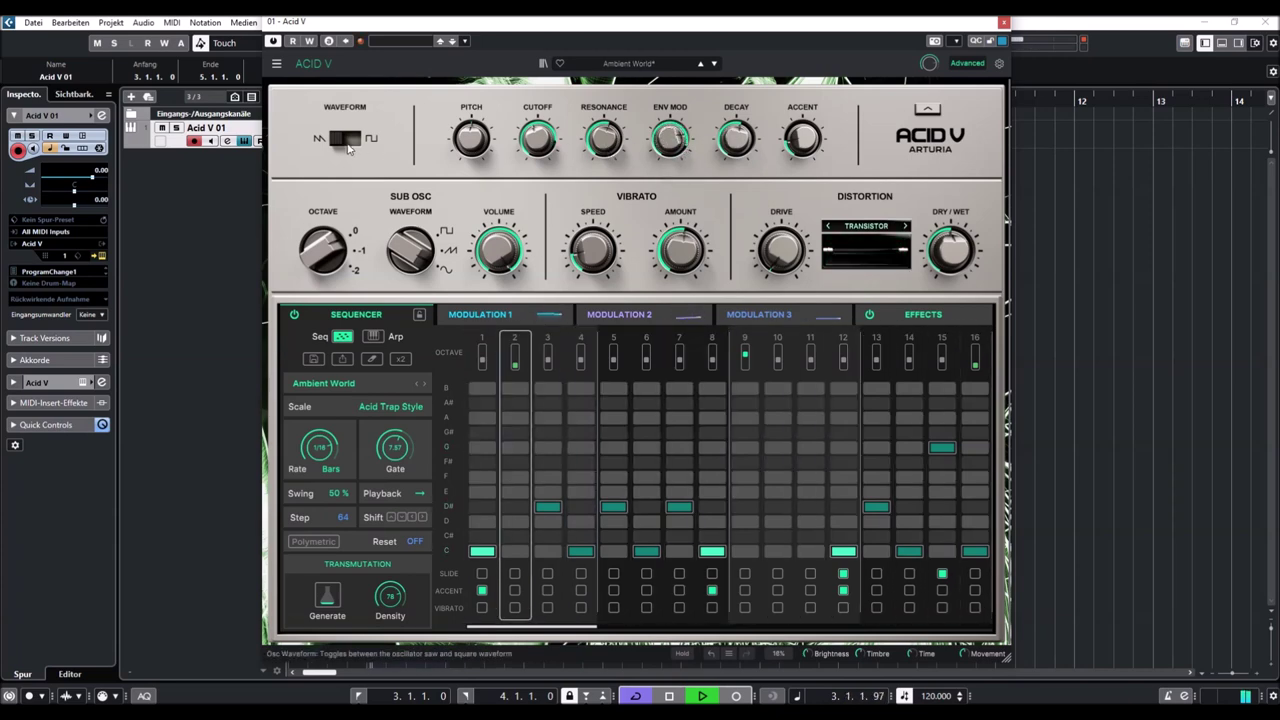
pyautogui.moveTo(737, 135)
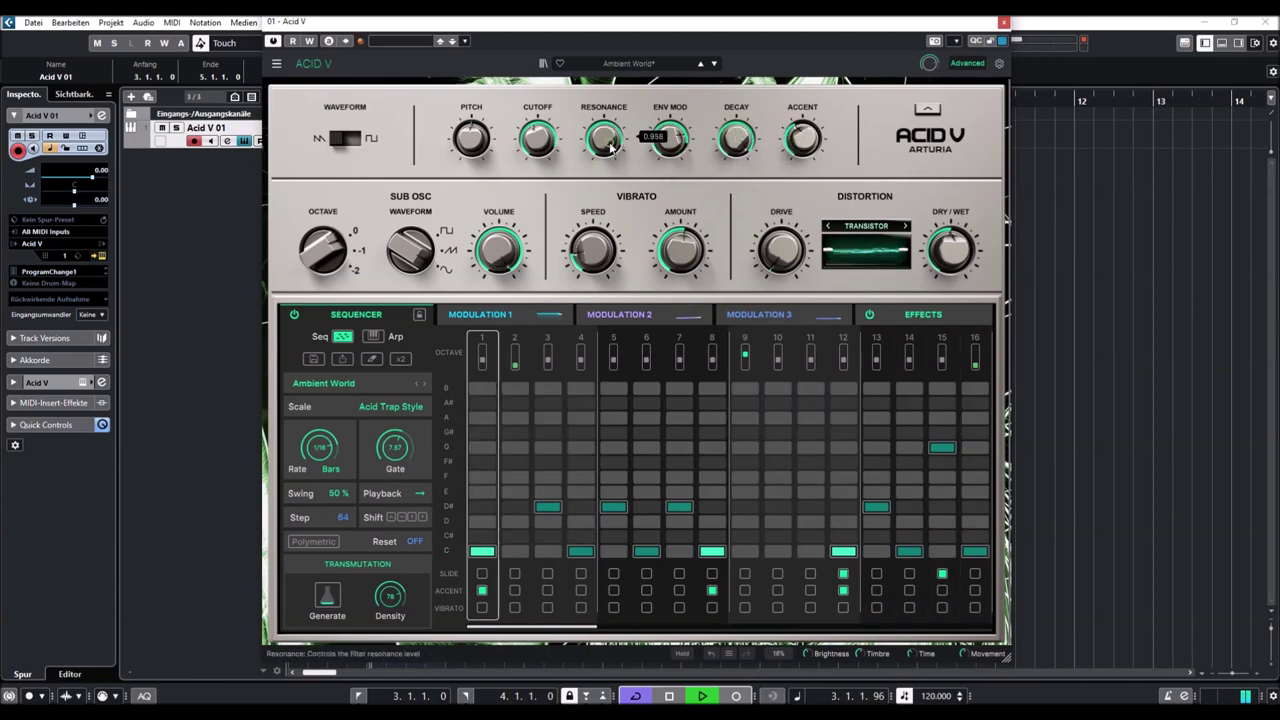
# Advance the presets past Analog Bossa to As Long As It Takes and collapse the advanced section
pyautogui.moveTo(538, 134)
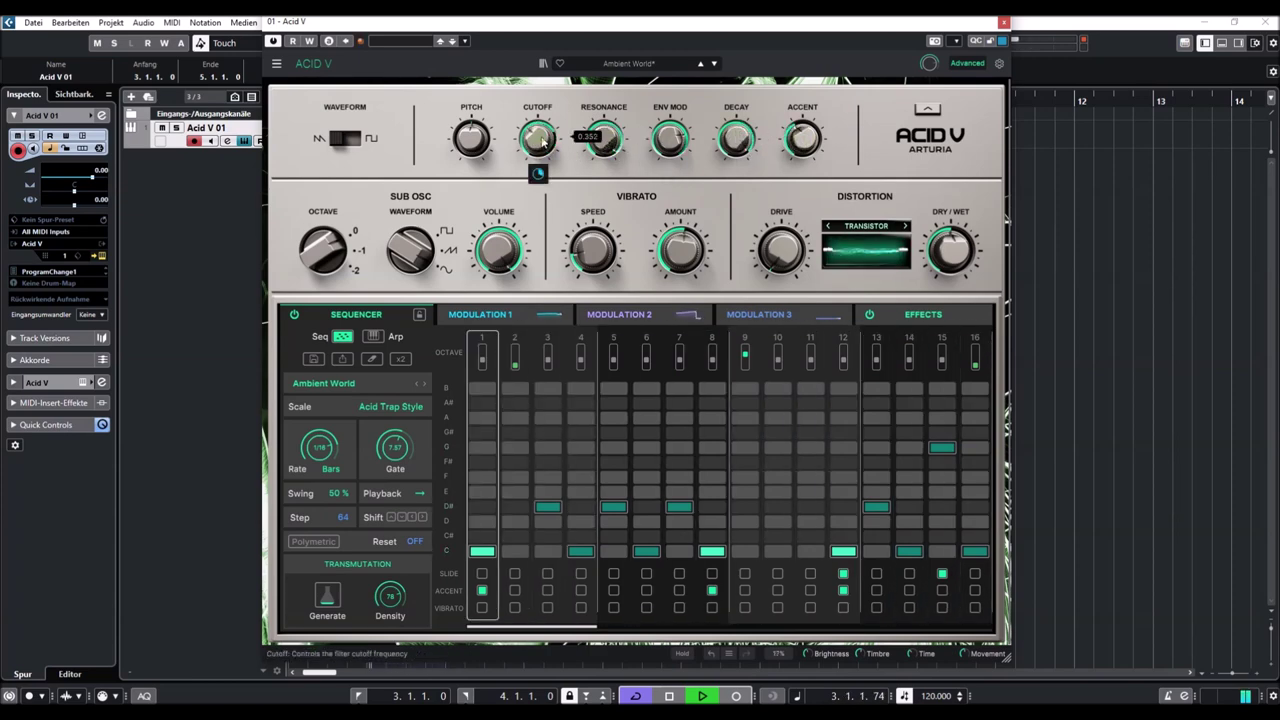
pyautogui.click(714, 64)
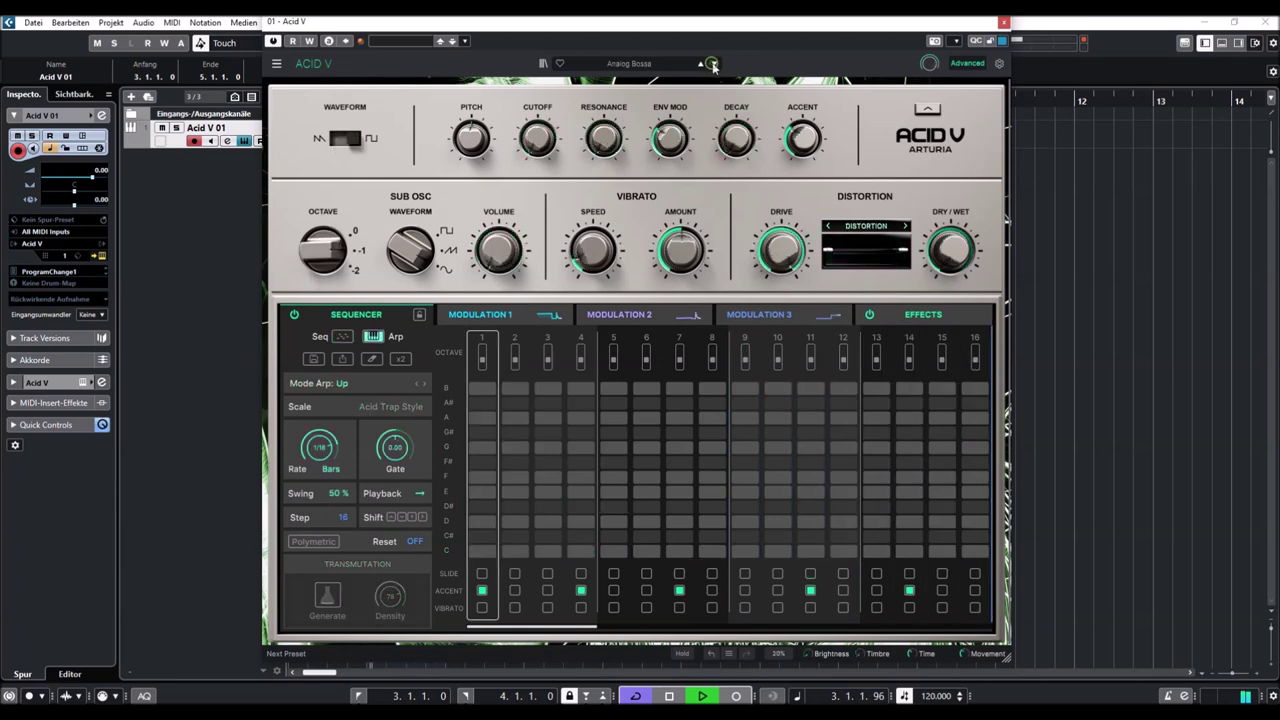
pyautogui.click(966, 63)
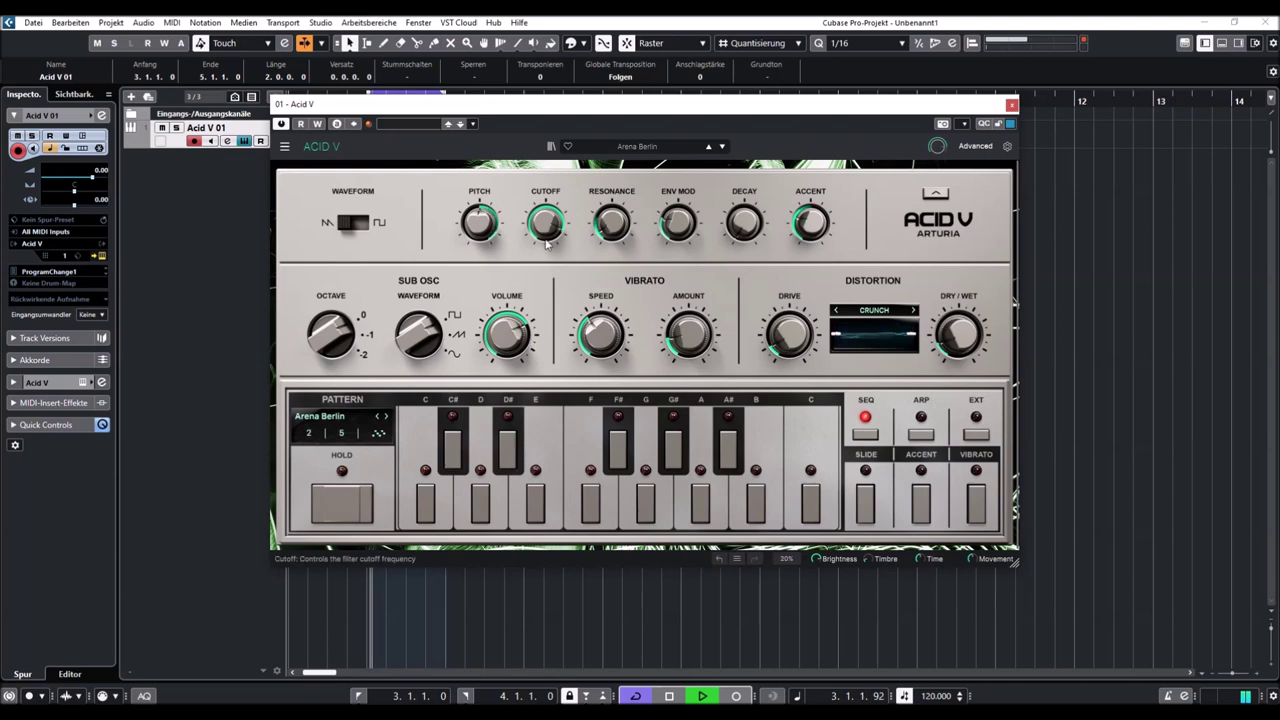
pyautogui.click(723, 147)
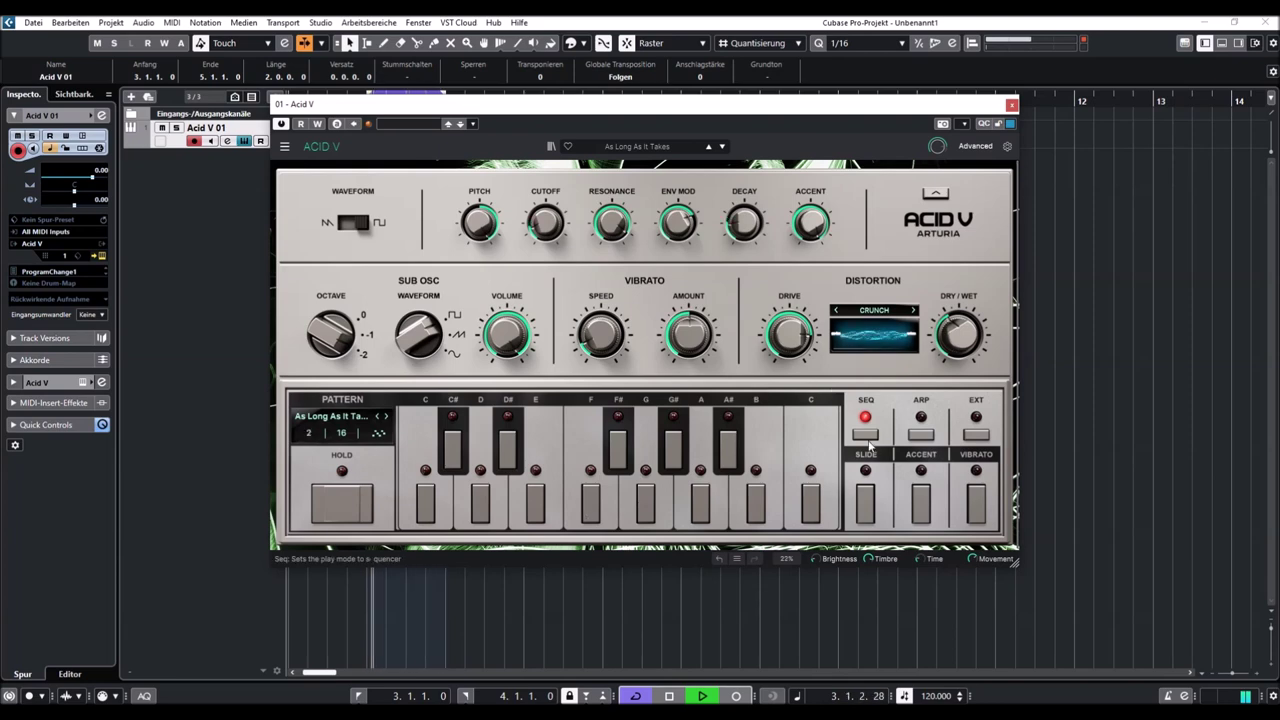
# Load the Ascorbic Line preset, advance its pattern to 5-Steps 2 and try the accent and vibrato overrides
pyautogui.click(724, 147)
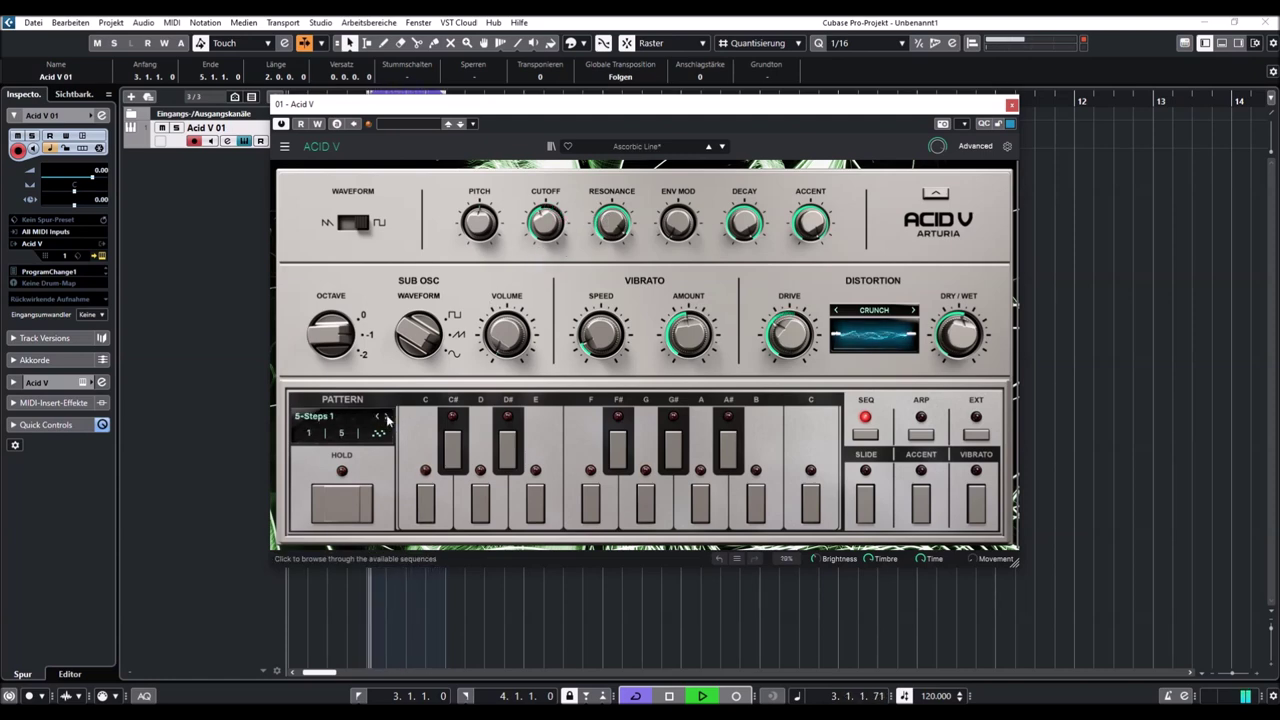
pyautogui.click(386, 416)
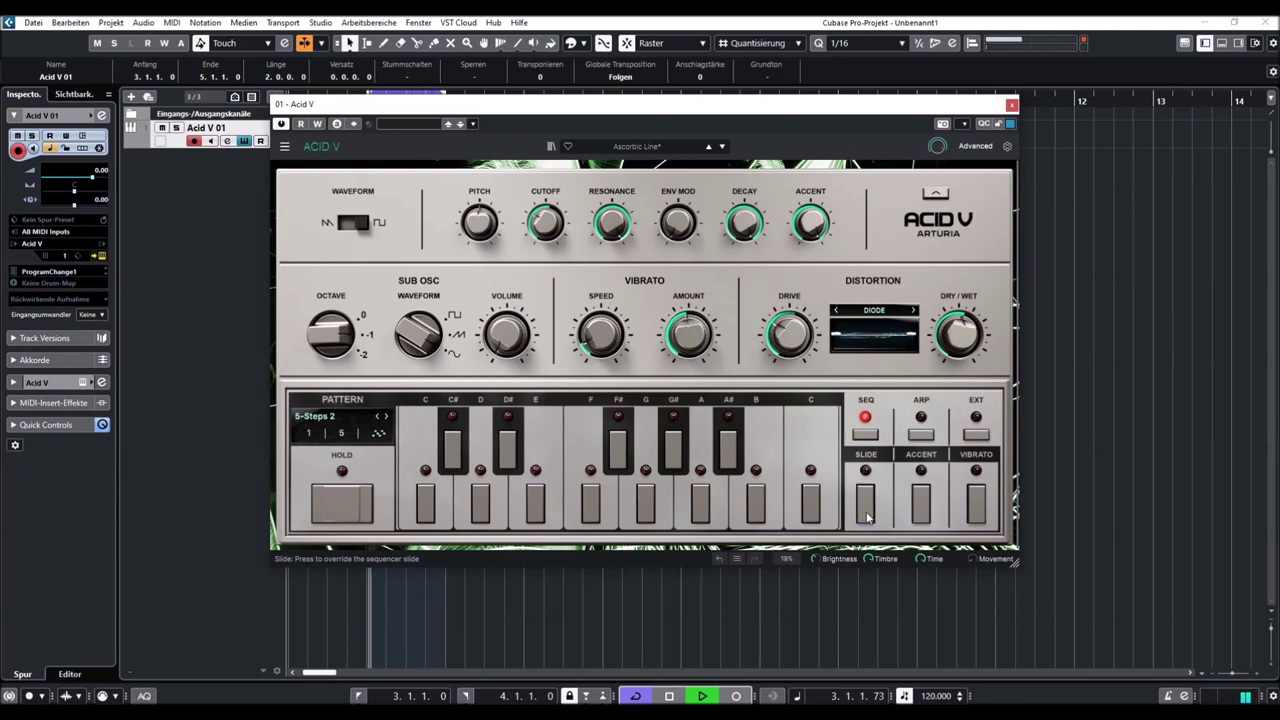
pyautogui.click(922, 508)
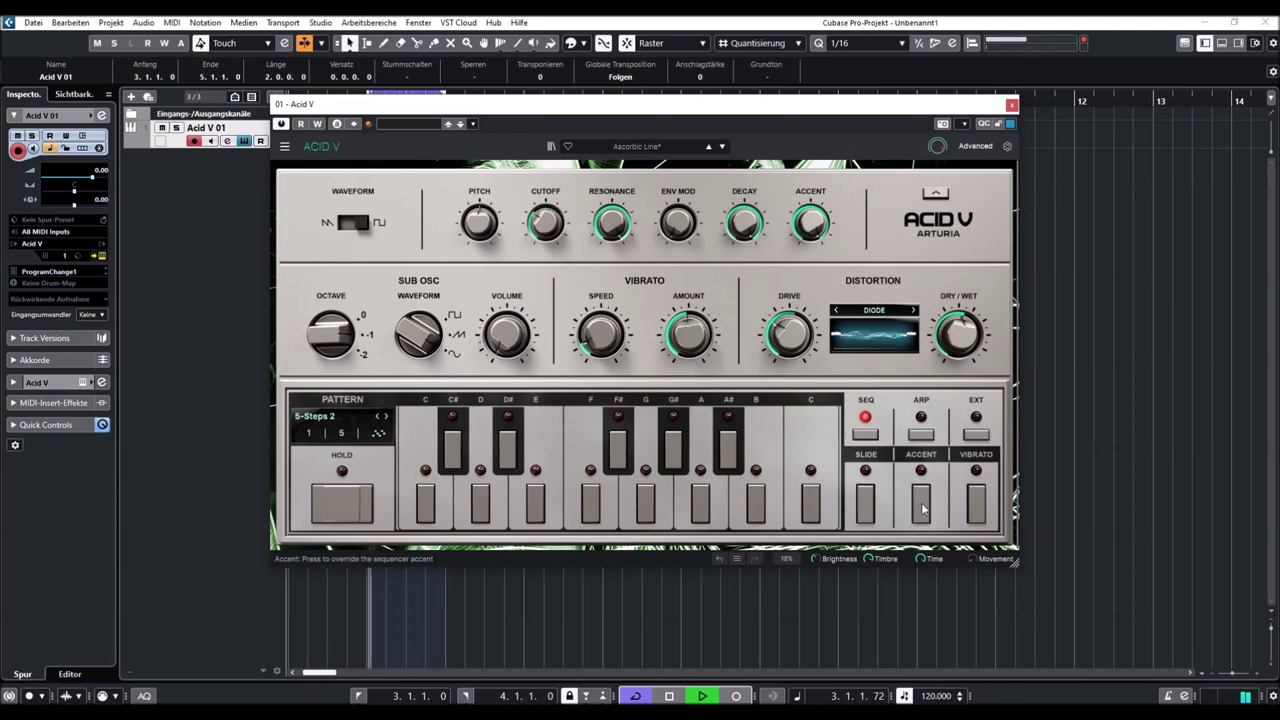
pyautogui.click(922, 508)
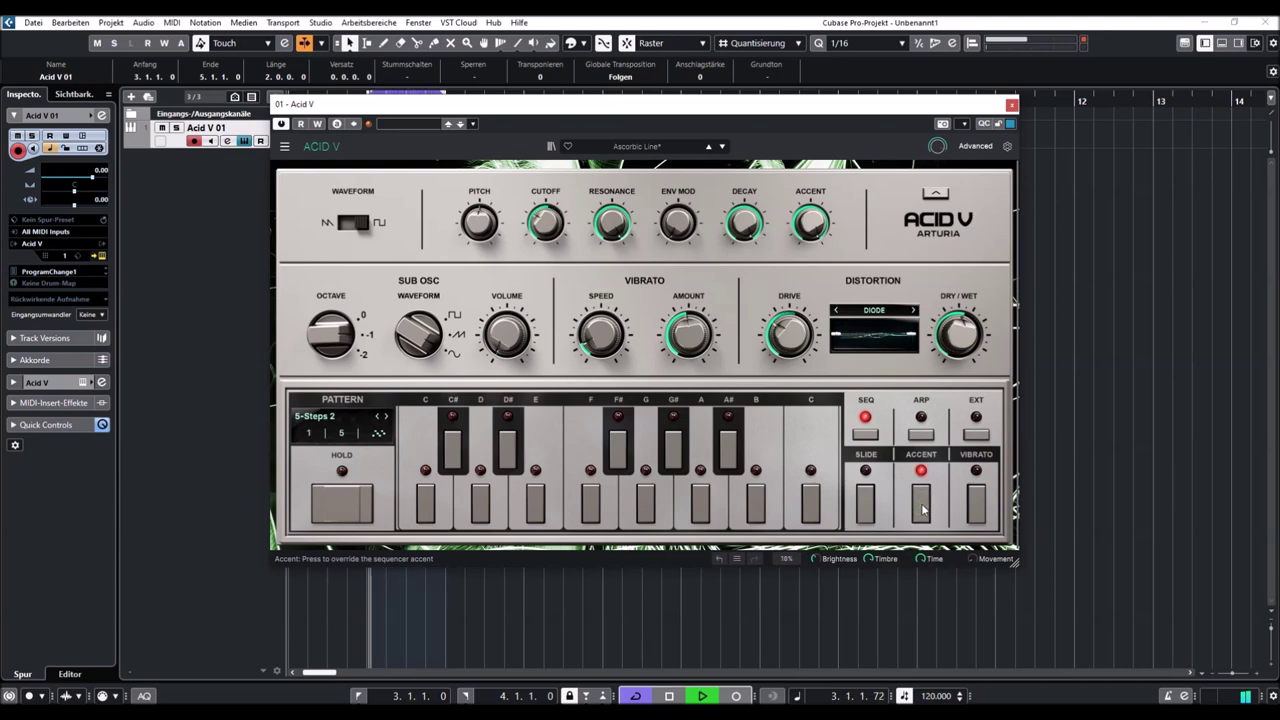
pyautogui.click(977, 509)
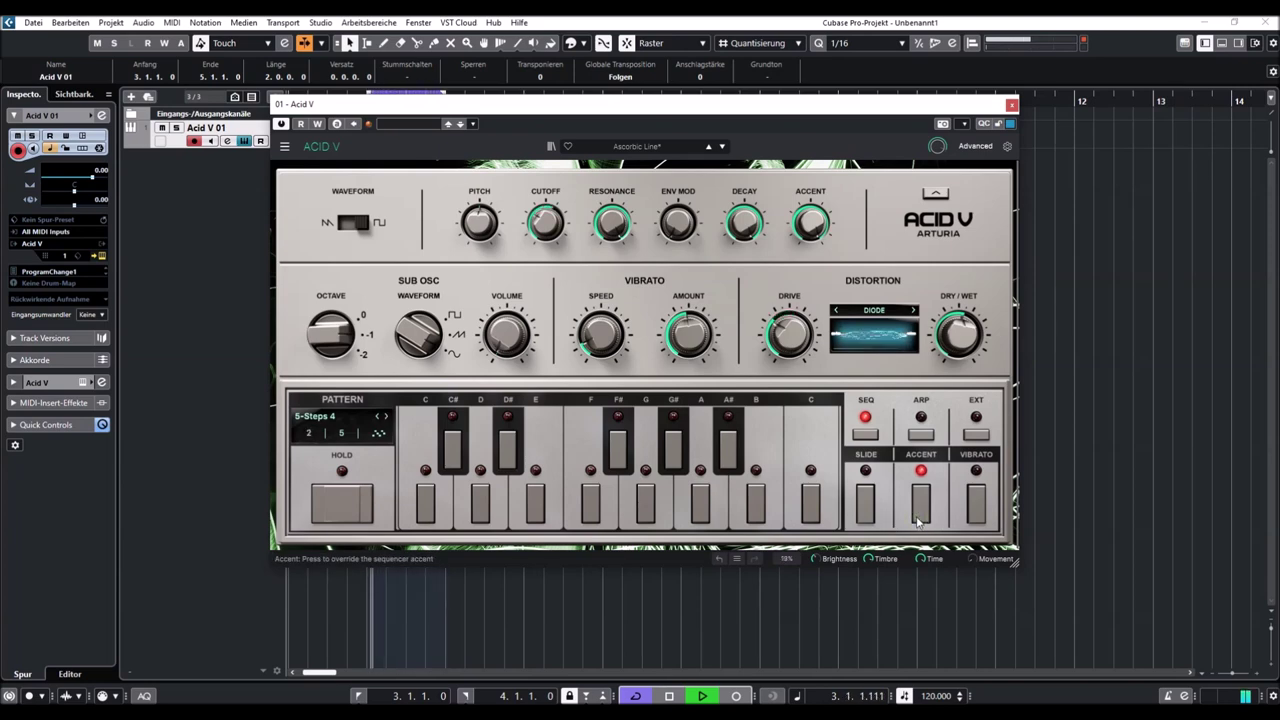
pyautogui.moveTo(536, 224)
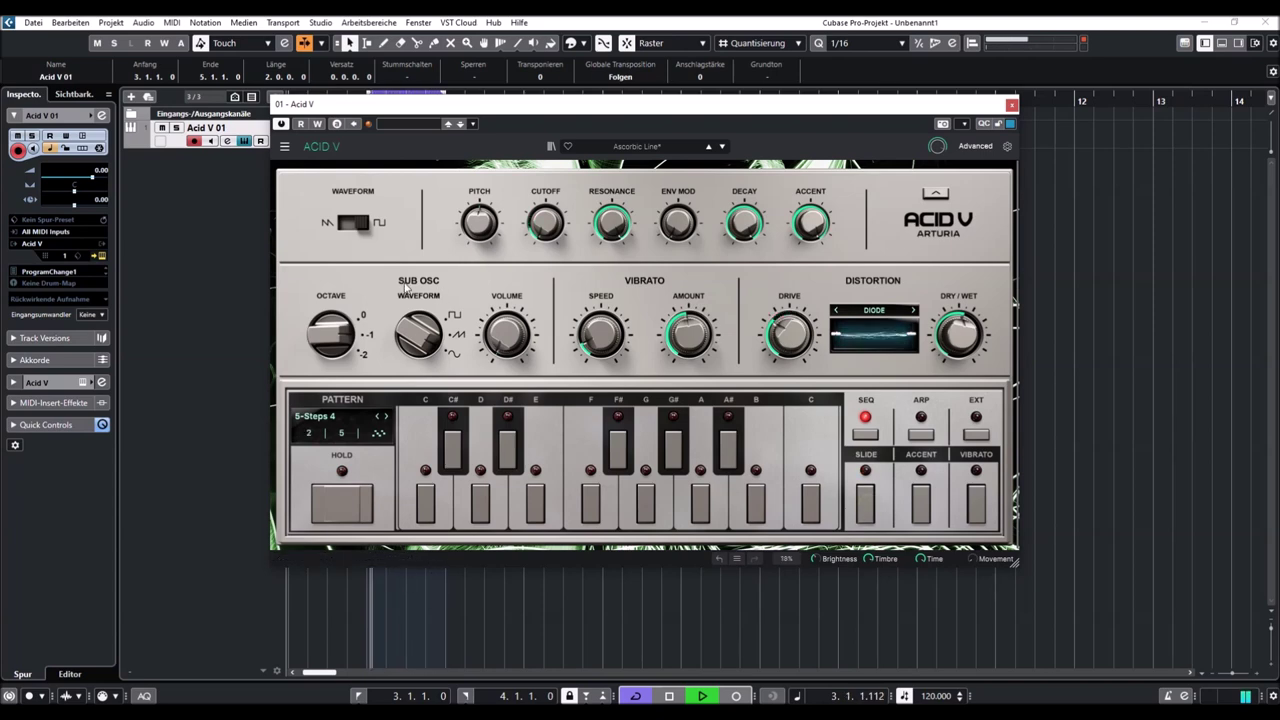
# Load the Backwards Bicycle Arpeggio preset and adjust its filter cutoff
pyautogui.click(721, 147)
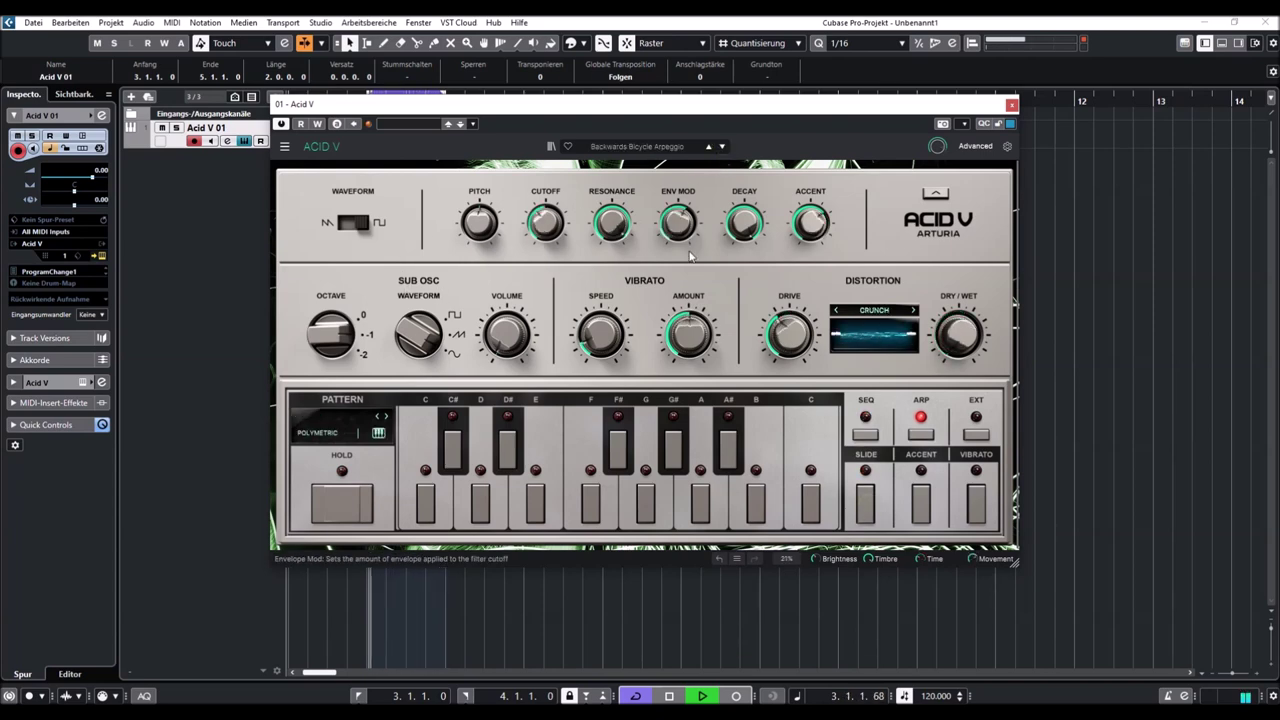
pyautogui.moveTo(545, 222)
pyautogui.moveTo(545, 222); pyautogui.dragTo(545, 216)
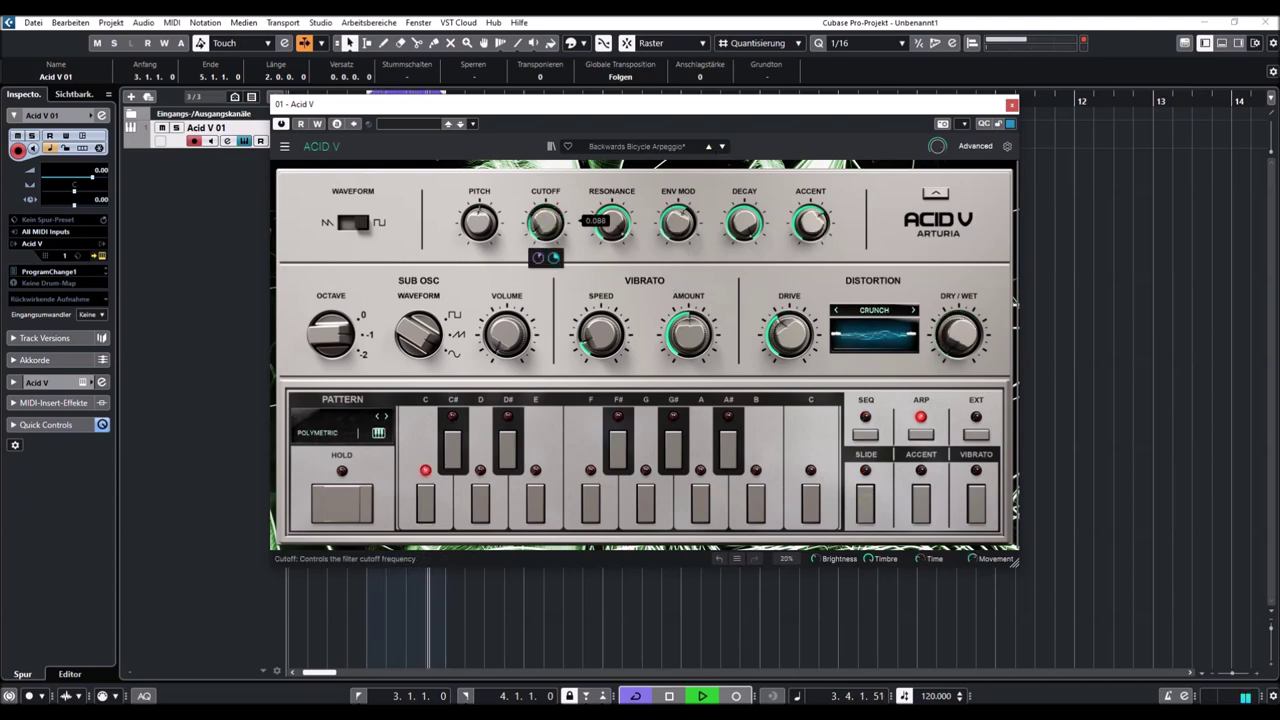
# Load the Barkin Kitty preset, turn on Hold and try the accent override
pyautogui.click(723, 147)
pyautogui.moveTo(547, 225)
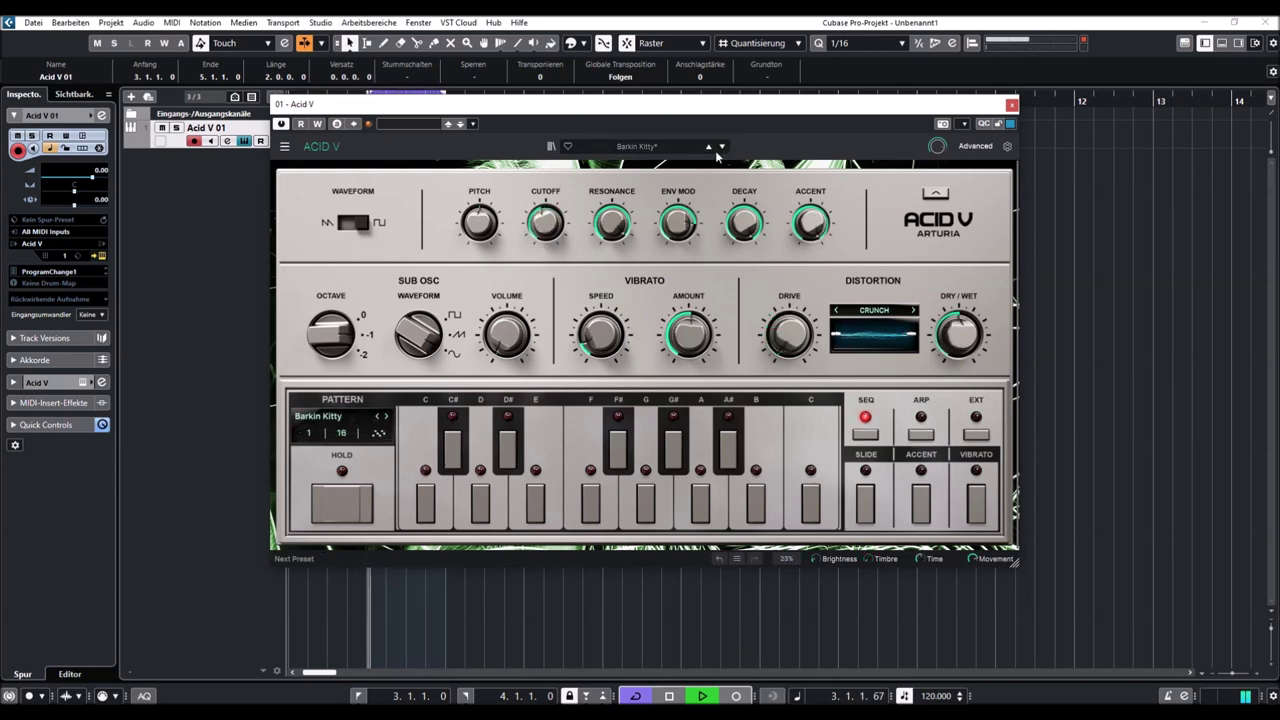
pyautogui.click(358, 499)
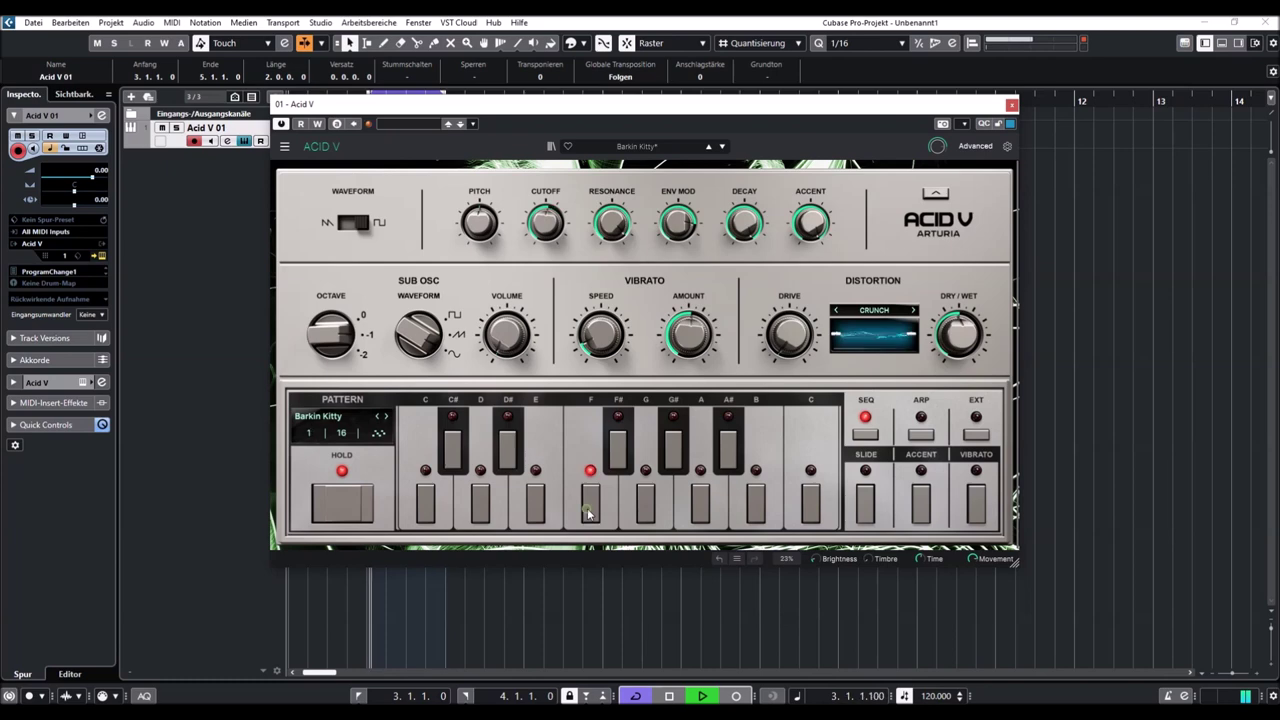
pyautogui.click(922, 512)
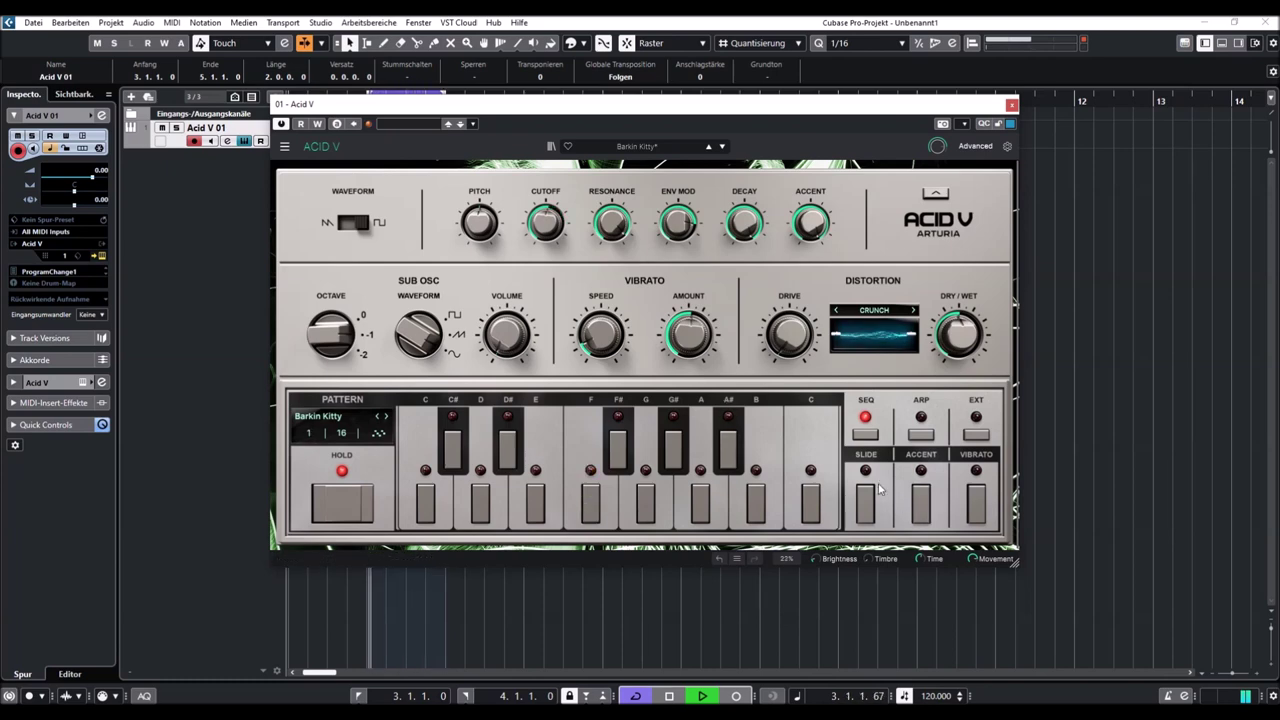
# Load the Beacon preset, cycle its distortion type through Diode and Germanium to Soft Clip, and lower the filter cutoff
pyautogui.click(722, 146)
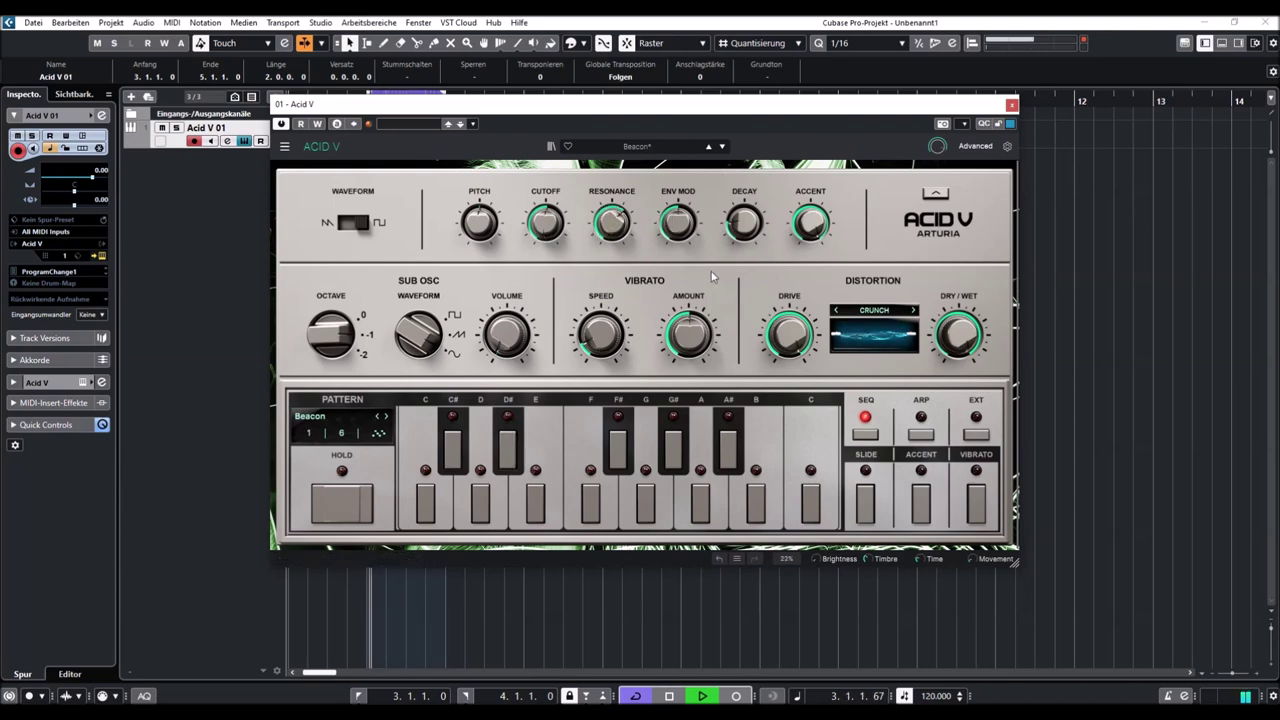
pyautogui.click(914, 312)
pyautogui.click(914, 312)
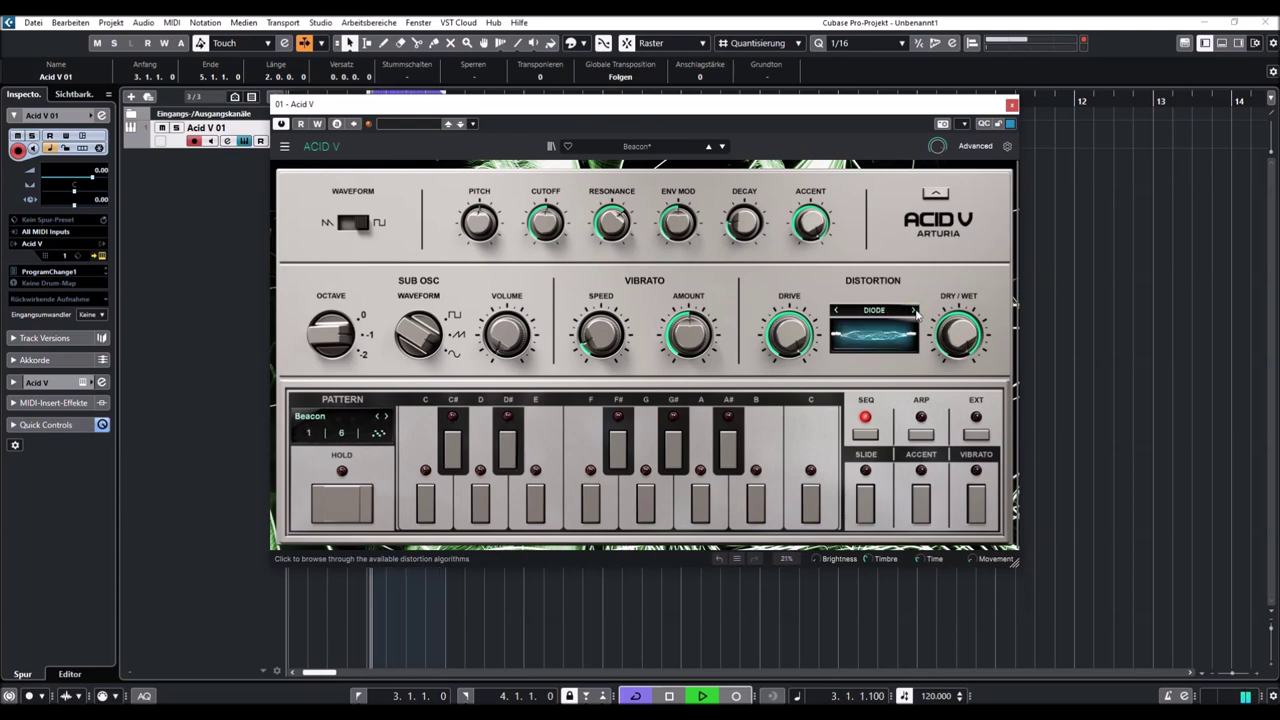
pyautogui.click(914, 312)
pyautogui.click(914, 312)
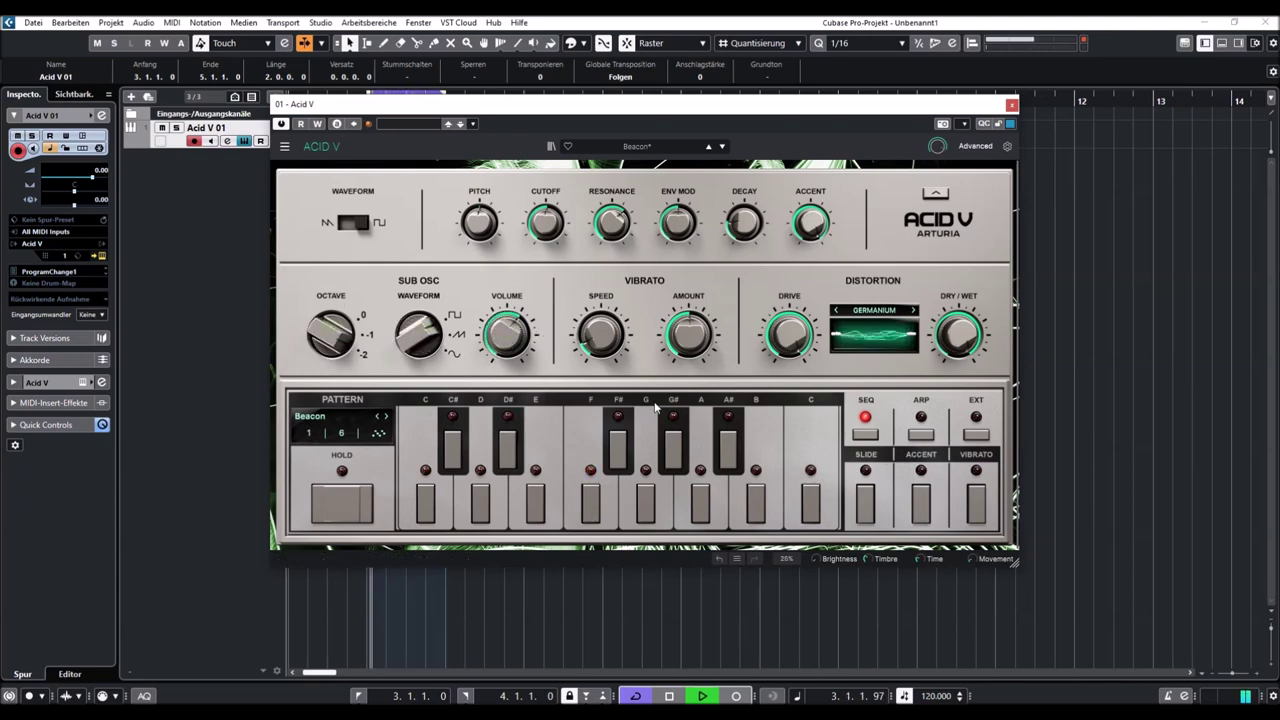
pyautogui.moveTo(546, 223); pyautogui.dragTo(546, 291)
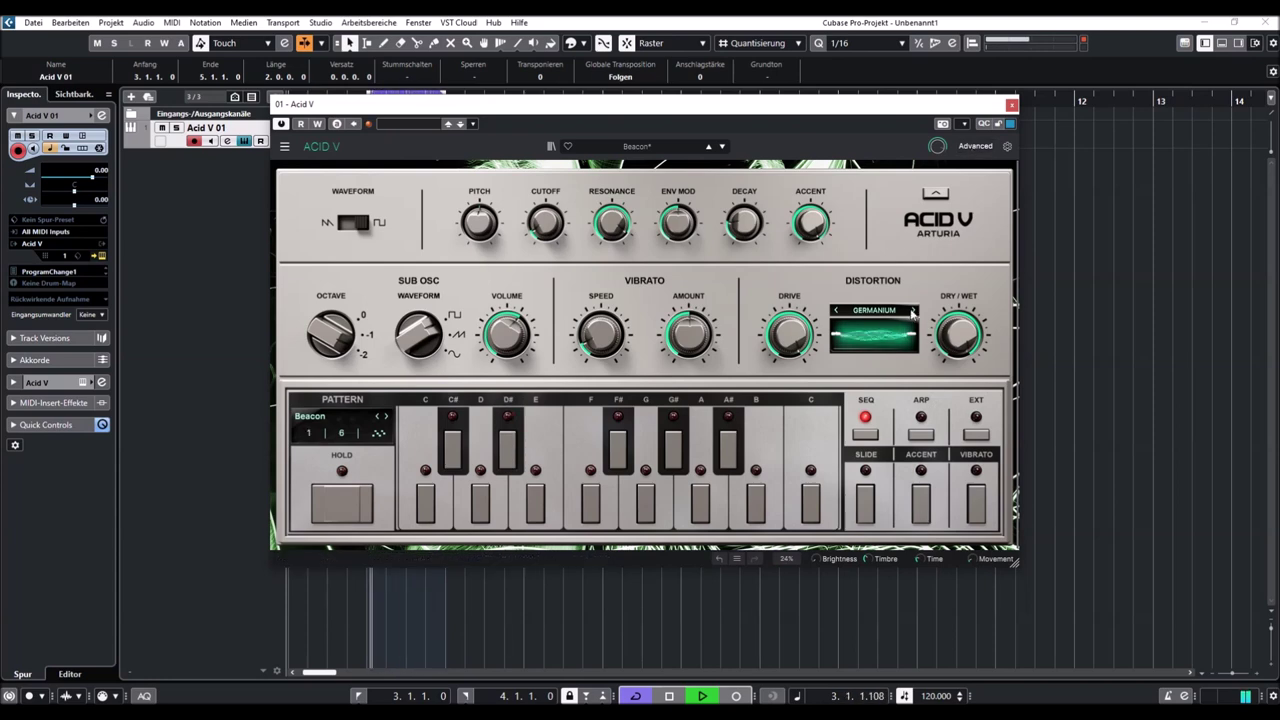
pyautogui.click(913, 312)
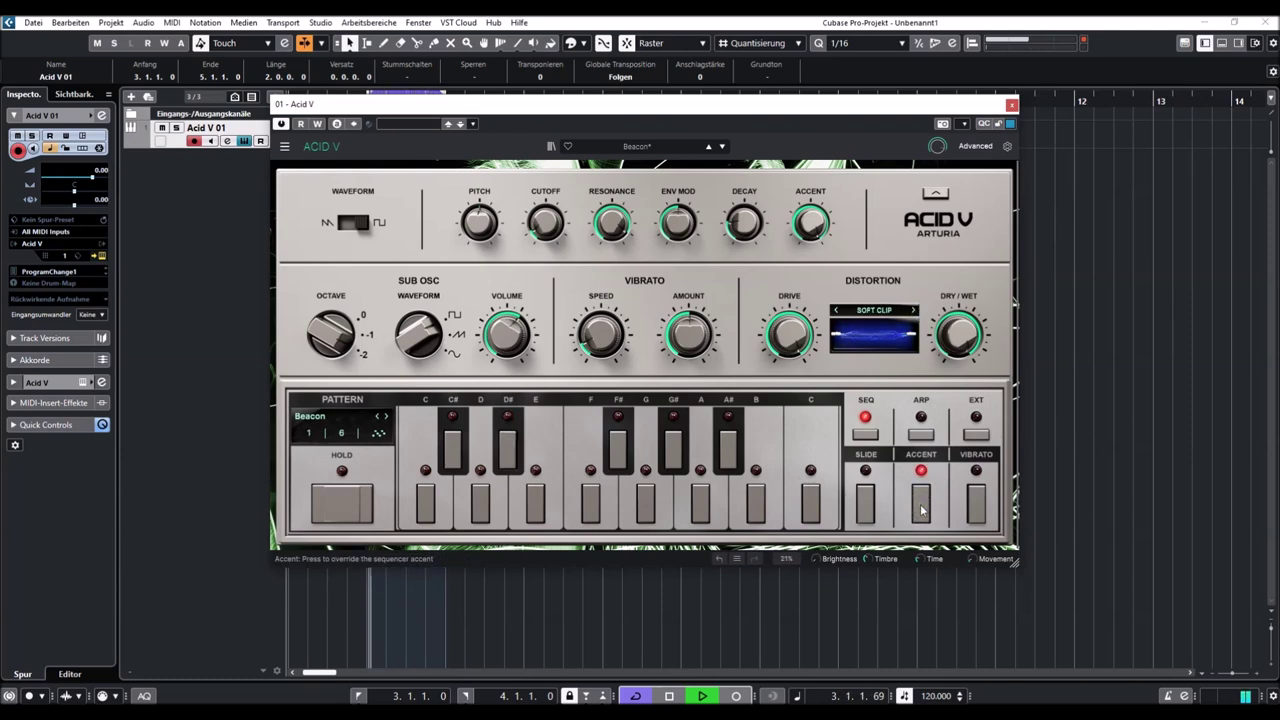
# Load the Behind The Wall preset, raise its resonance and switch to the 5-Steps 5 pattern
pyautogui.click(723, 147)
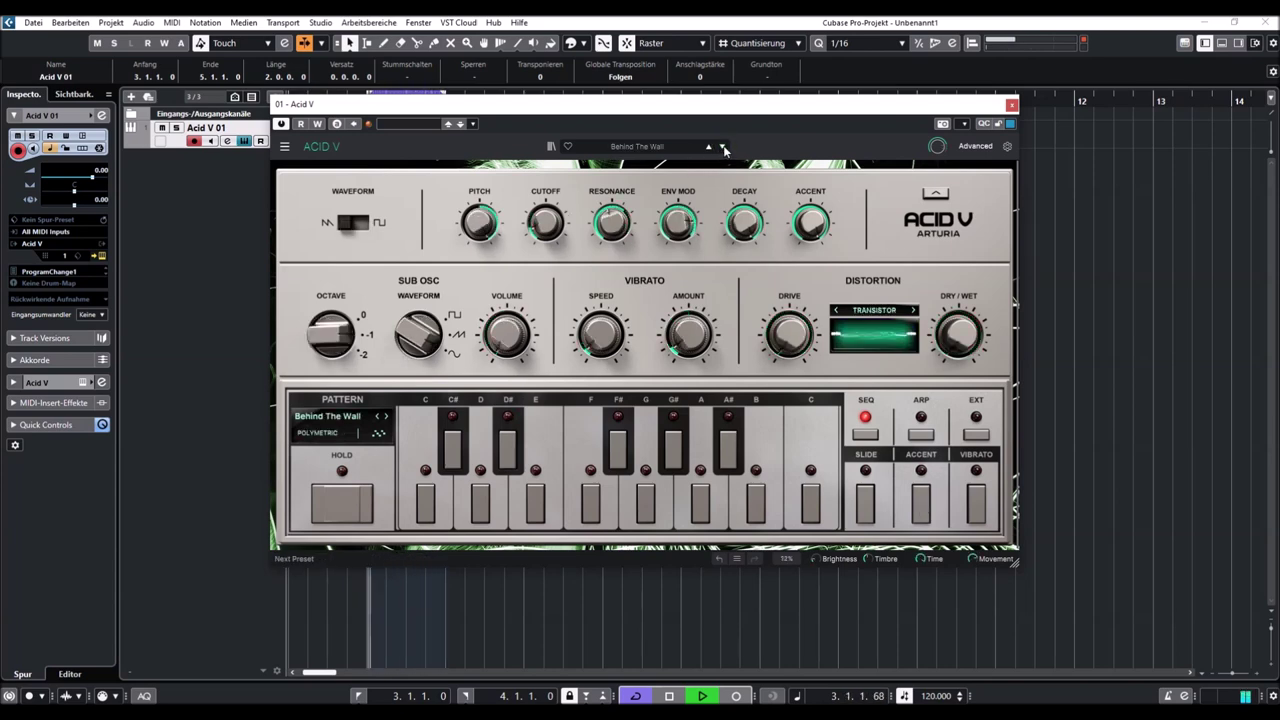
pyautogui.moveTo(611, 222); pyautogui.dragTo(611, 257)
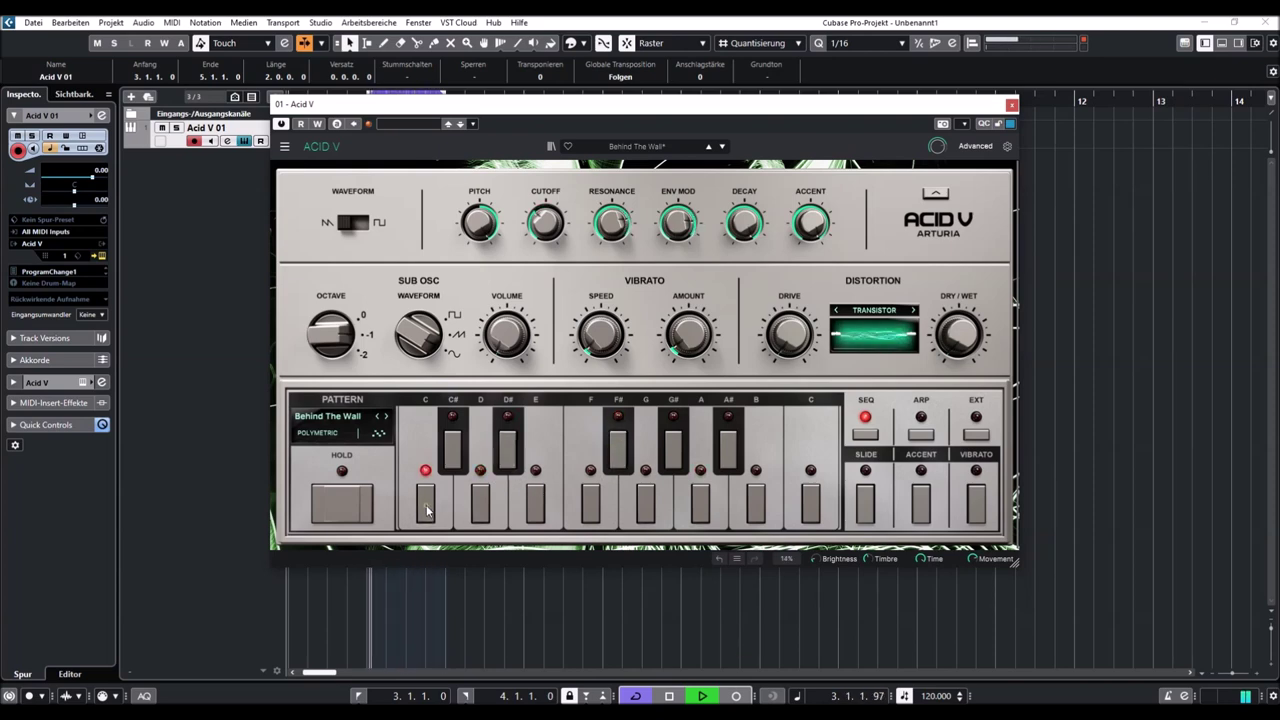
pyautogui.click(385, 415)
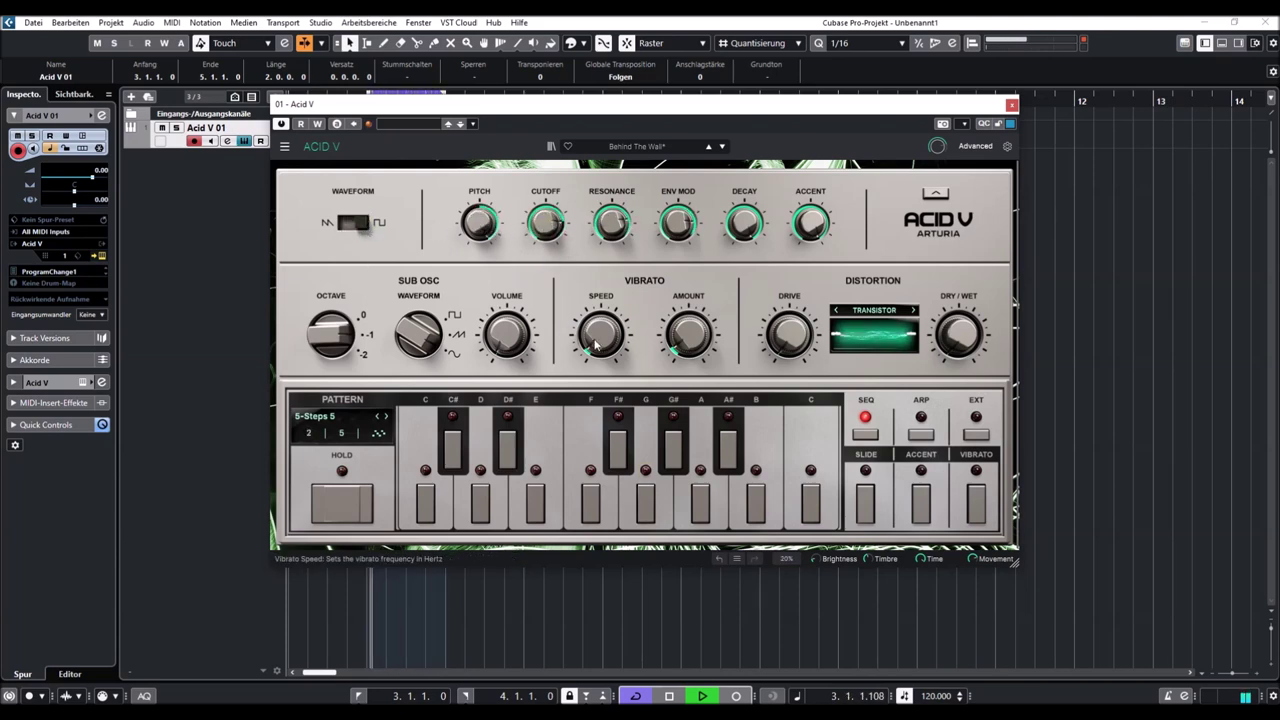
# Raise the distortion drive, adjust the dry/wet mix and audition the pattern on the A and low C notes
pyautogui.moveTo(785, 326); pyautogui.dragTo(785, 305)
pyautogui.moveTo(957, 334); pyautogui.dragTo(957, 308)
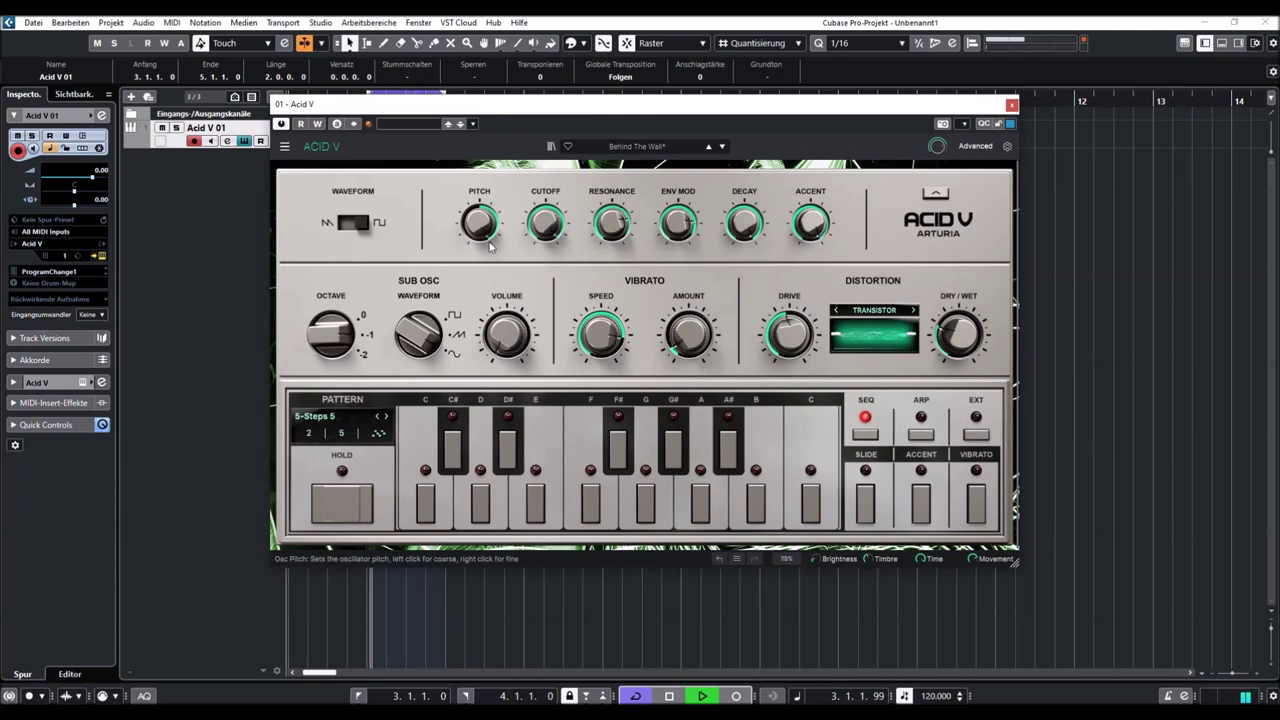
pyautogui.moveTo(646, 502); pyautogui.dragTo(701, 506)
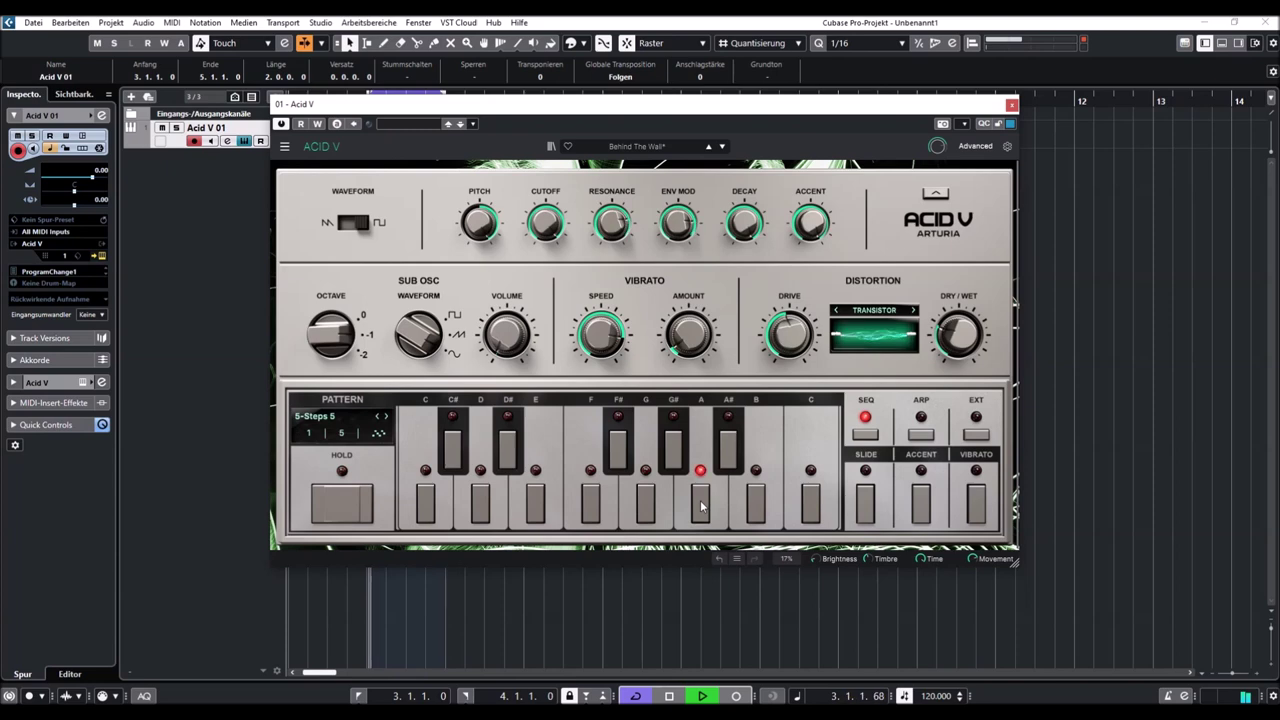
pyautogui.click(426, 516)
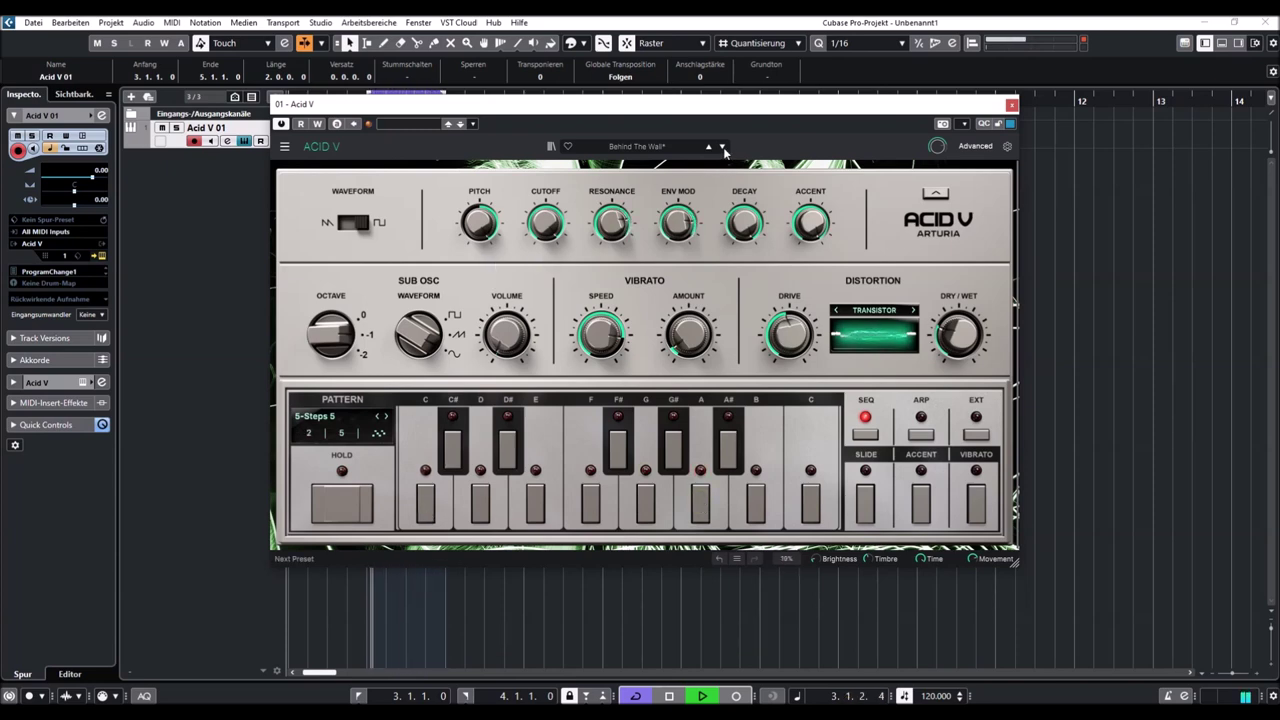
# Advance the pattern to 5-Steps 7 and open the Sequence Browser
pyautogui.click(385, 416)
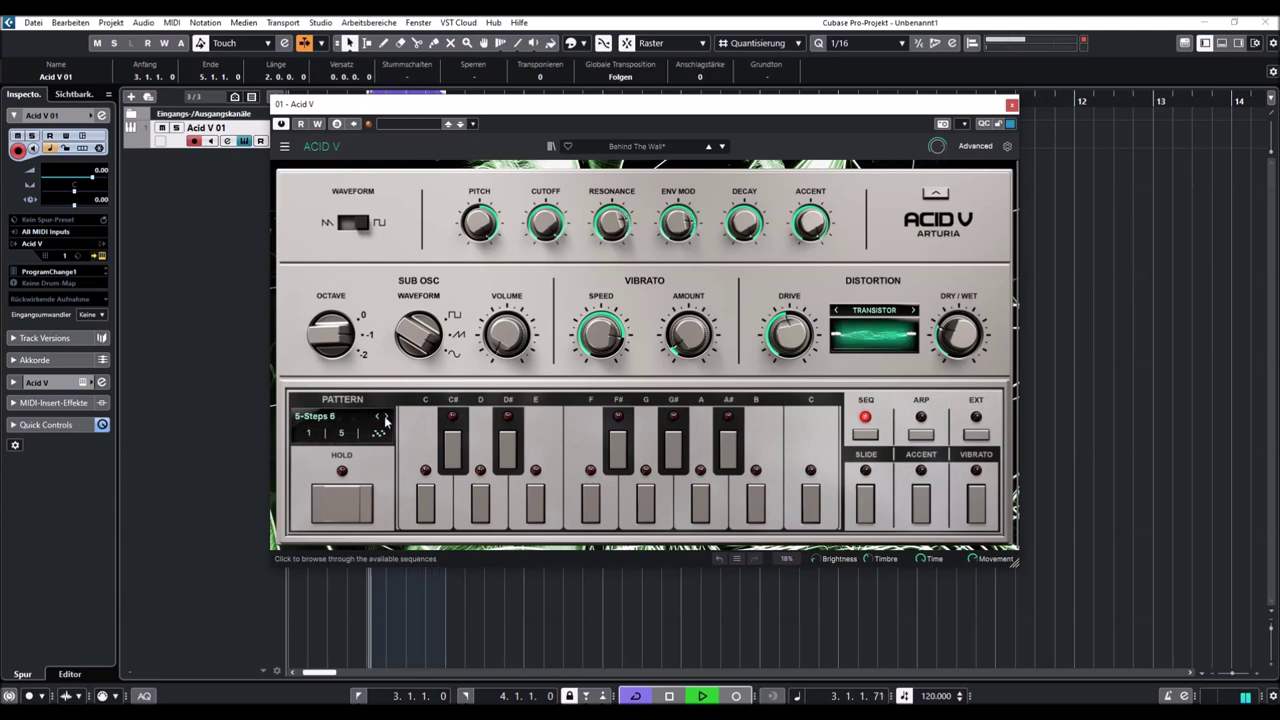
pyautogui.click(385, 416)
pyautogui.click(337, 418)
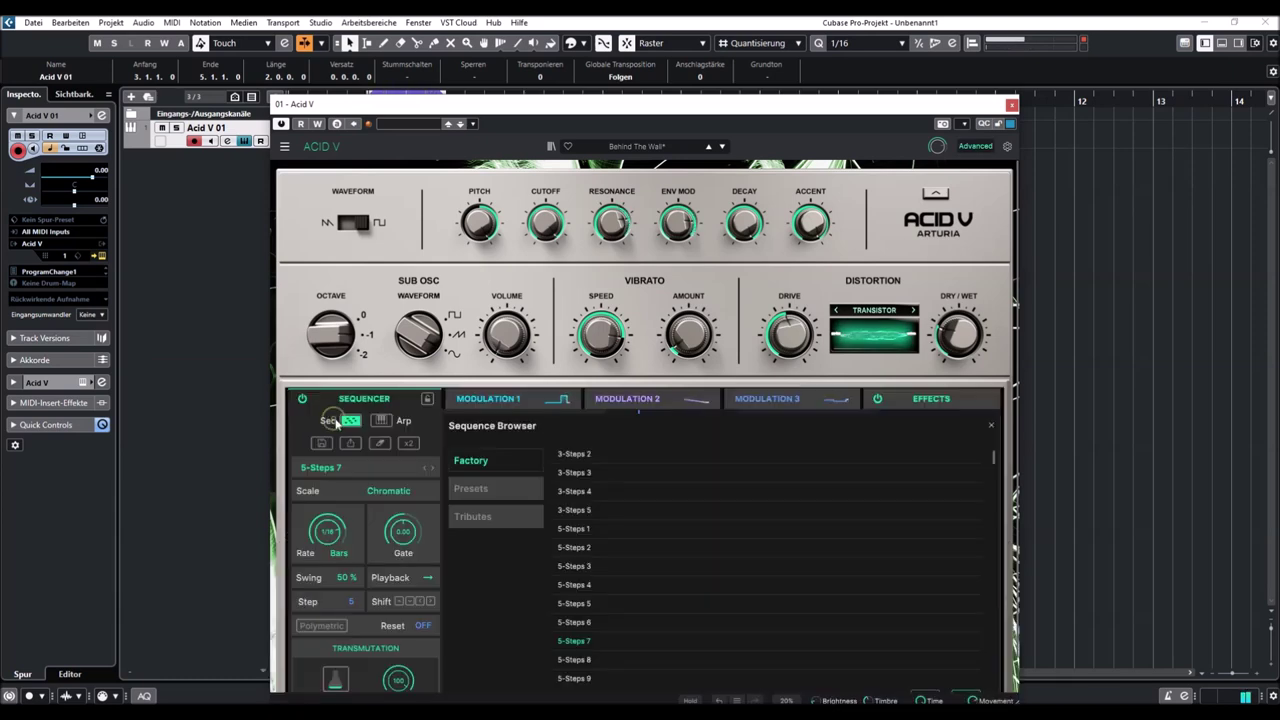
# Load the 8-Steps 5 factory sequence and replace it with AcidDreams 1
pyautogui.scroll(-5, 560, 560)
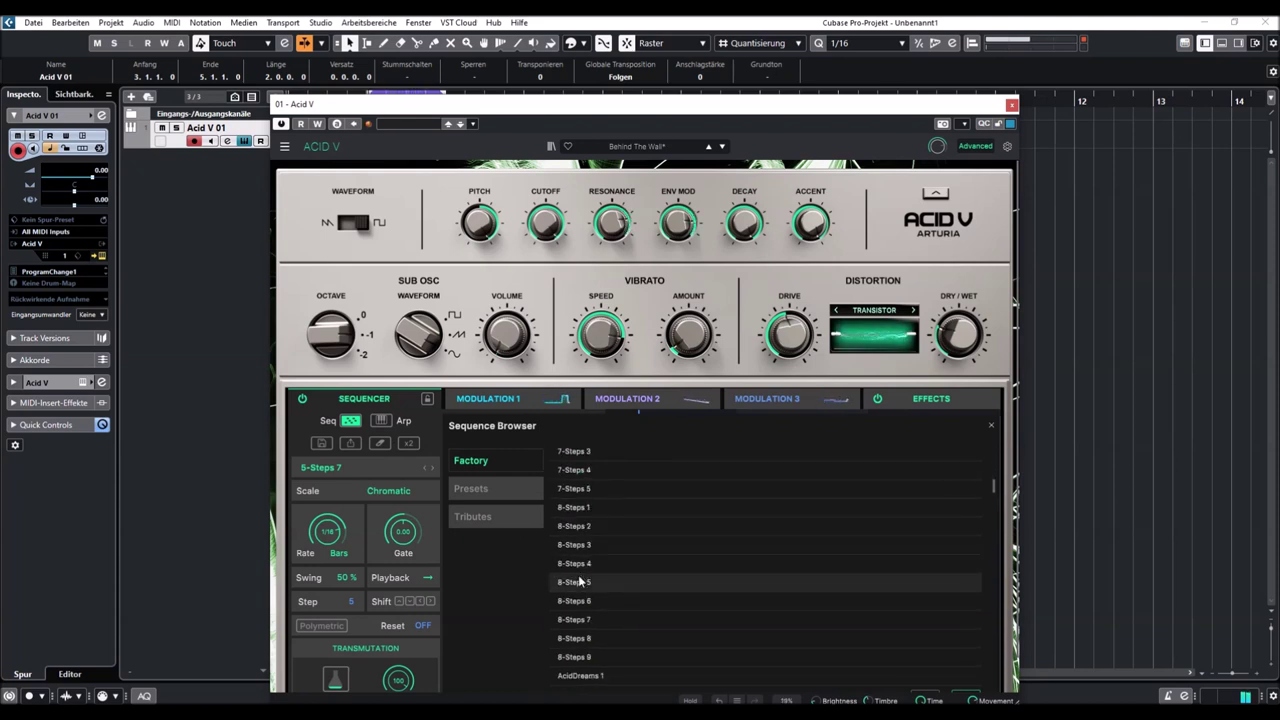
pyautogui.click(580, 581)
pyautogui.scroll(-3, 585, 560)
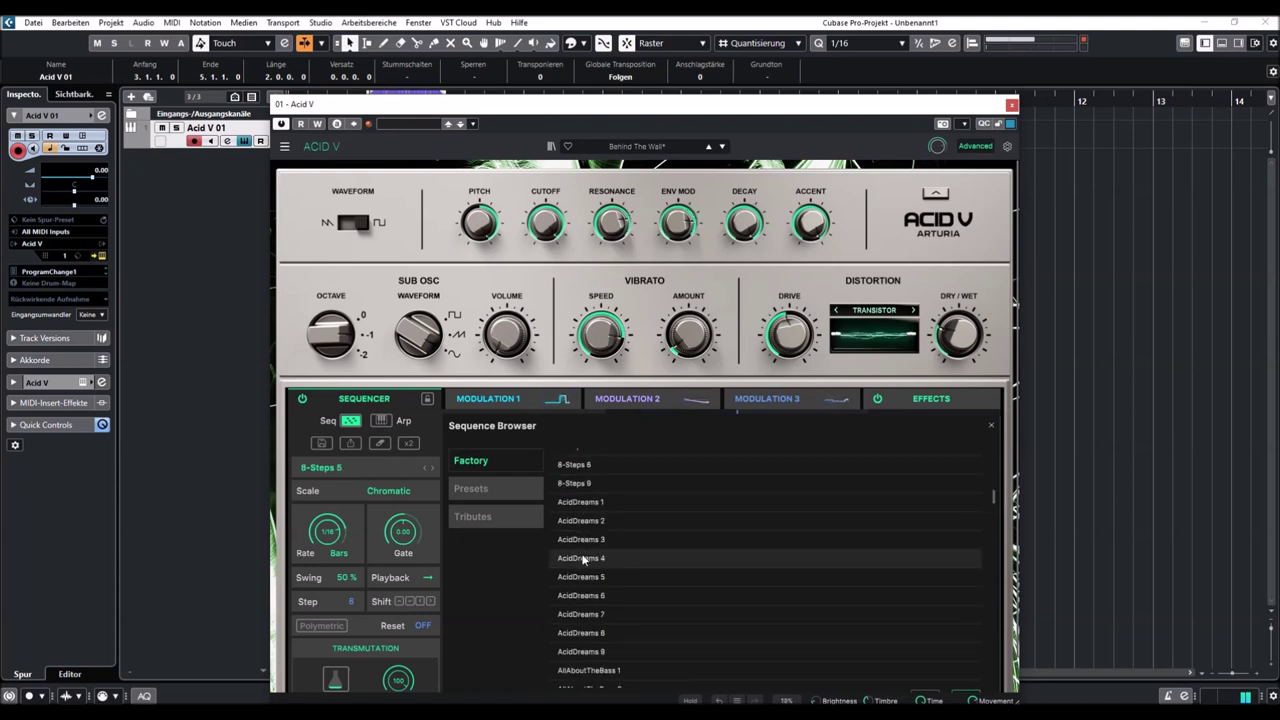
pyautogui.click(580, 502)
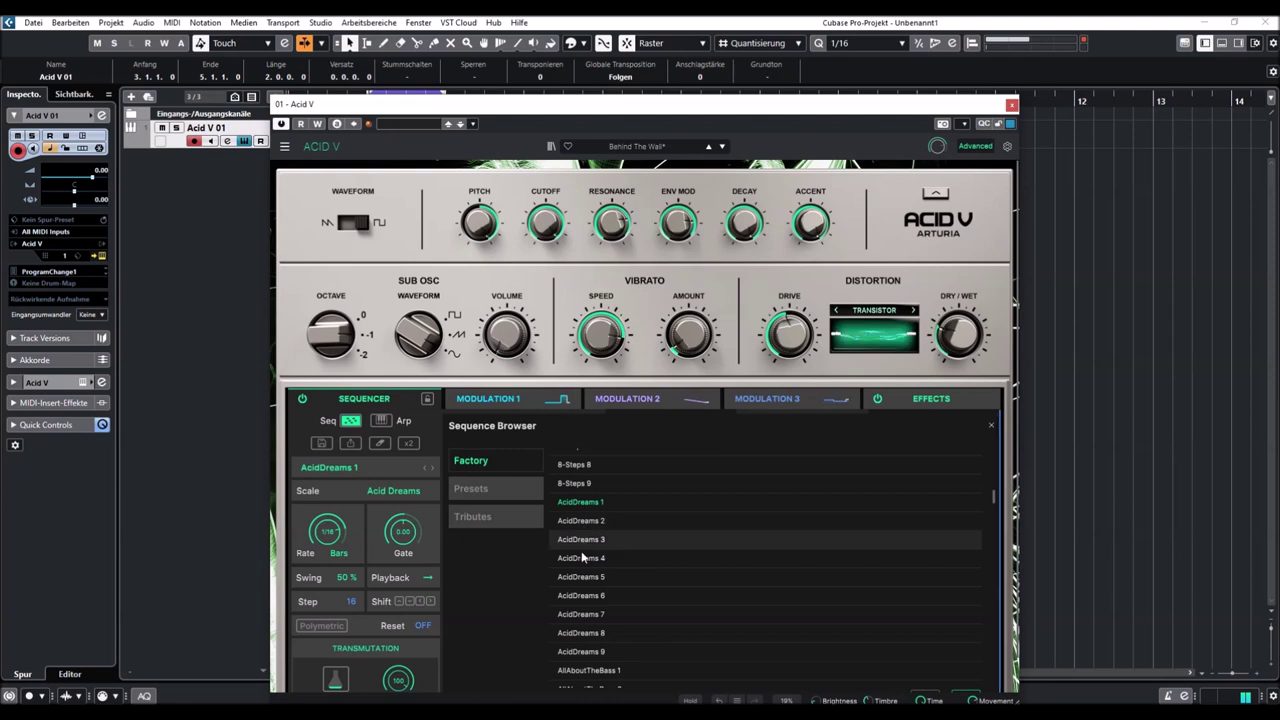
# Load the Bittersweet Symphony preset with the AcidDreams 3 sequence and raise the filter cutoff
pyautogui.click(723, 148)
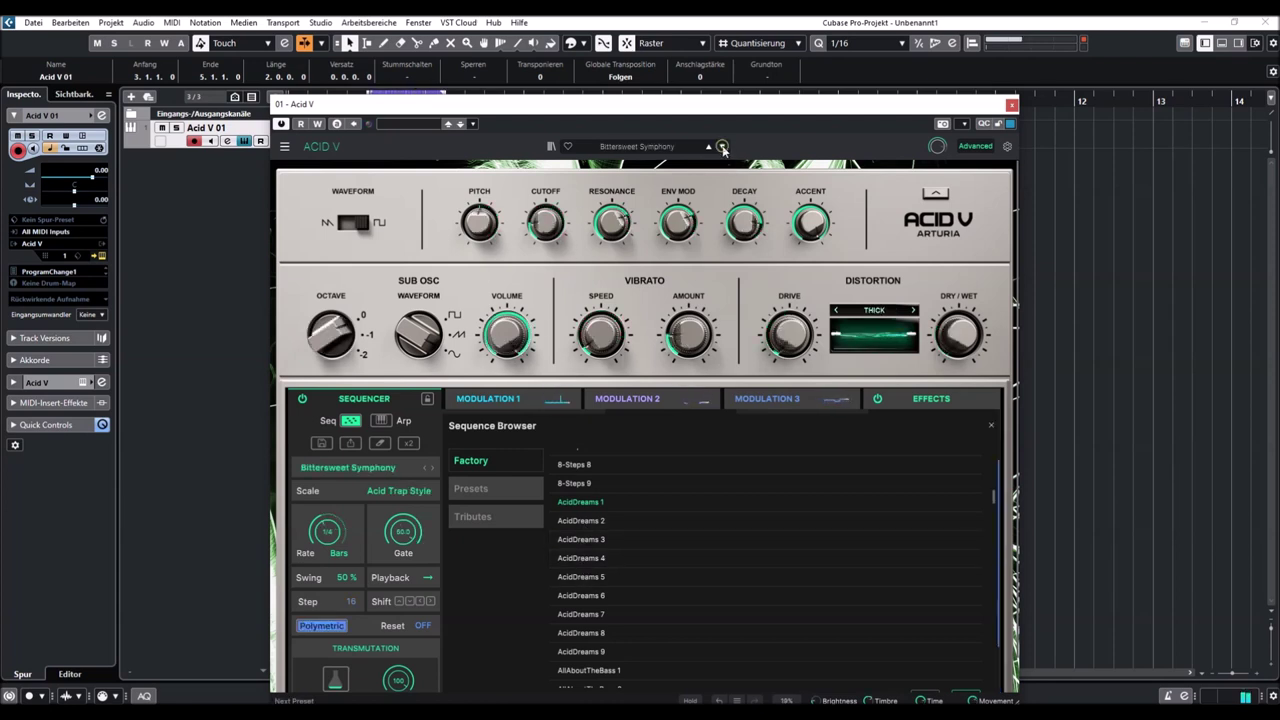
pyautogui.click(575, 540)
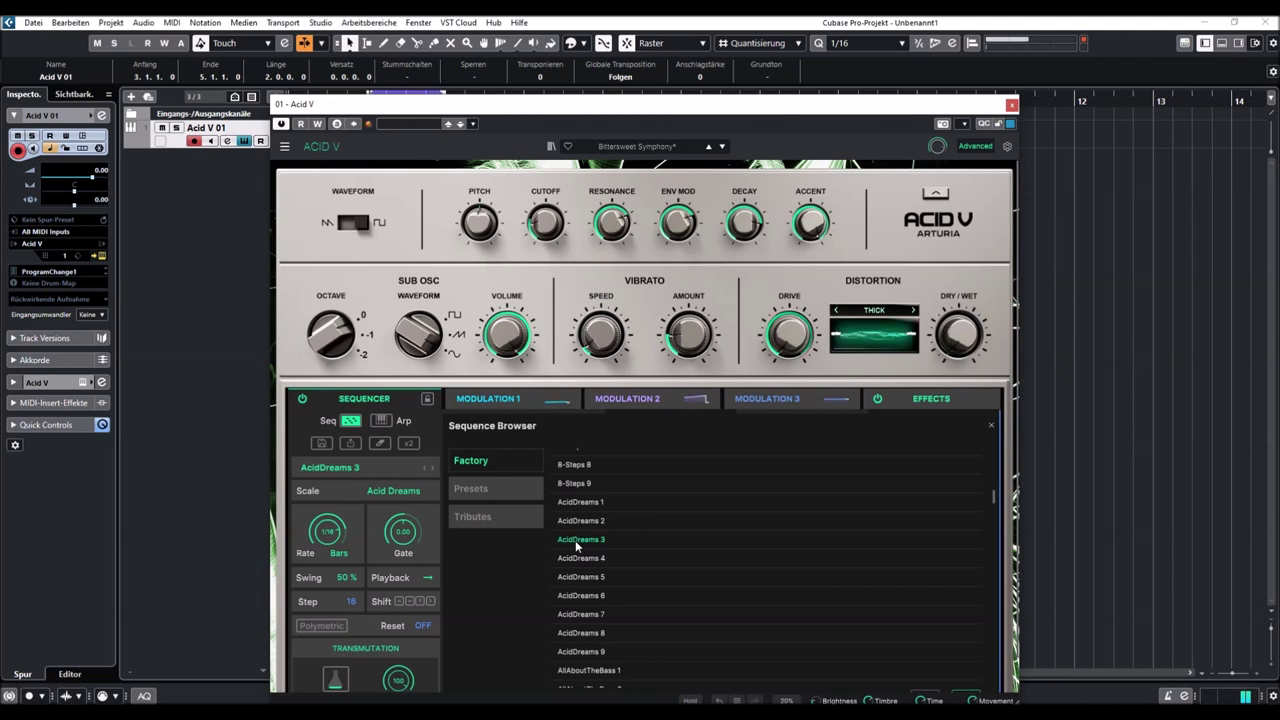
pyautogui.moveTo(546, 223); pyautogui.dragTo(546, 197)
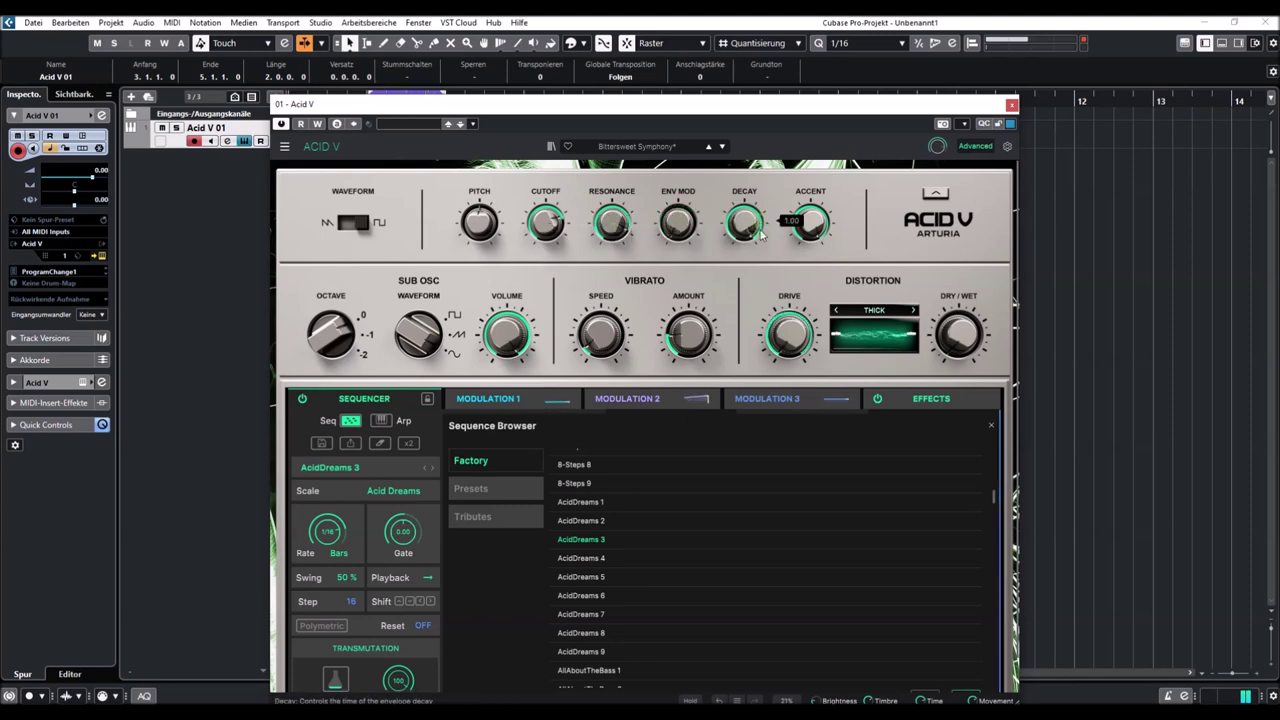
# Move the synthesizer window higher on the screen and load the AcidDreams 4 sequence
pyautogui.moveTo(655, 120); pyautogui.dragTo(646, 42)
pyautogui.click(571, 481)
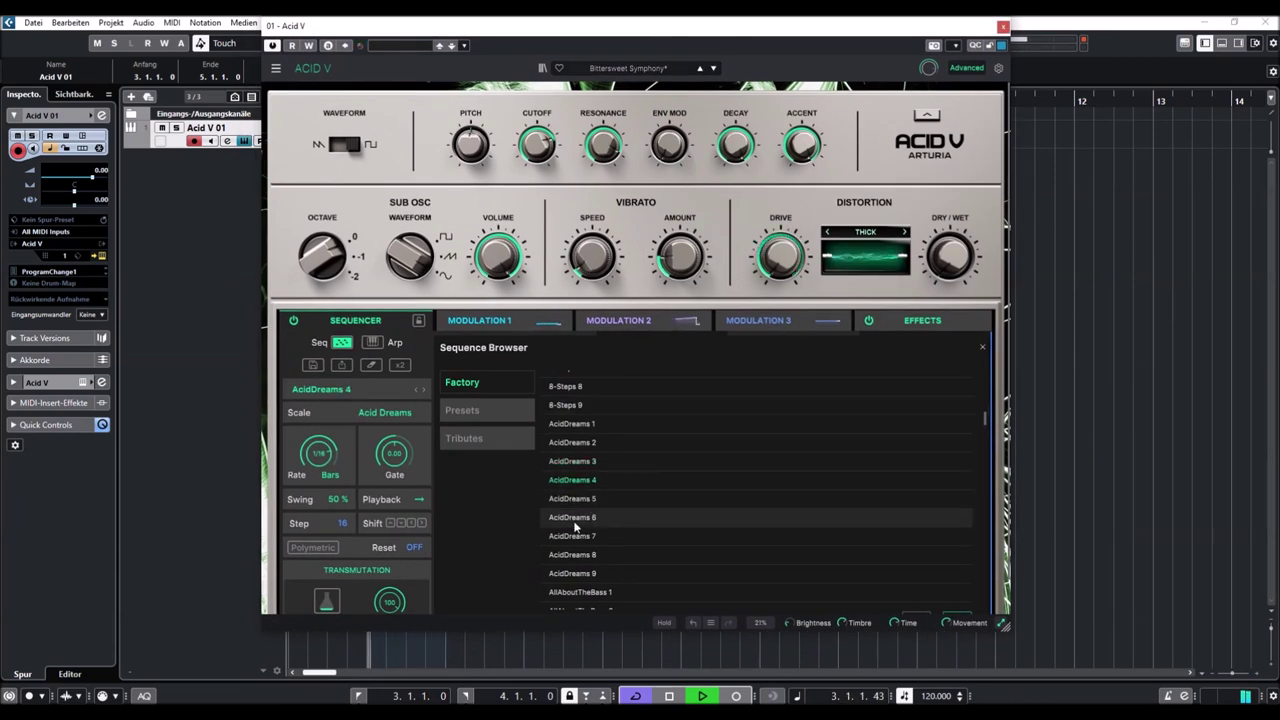
# Step through the factory sequences AcidDreams 6, AcidDreams 8 and AllAboutTheBass 2 to AllAboutTheBass 4
pyautogui.click(575, 520)
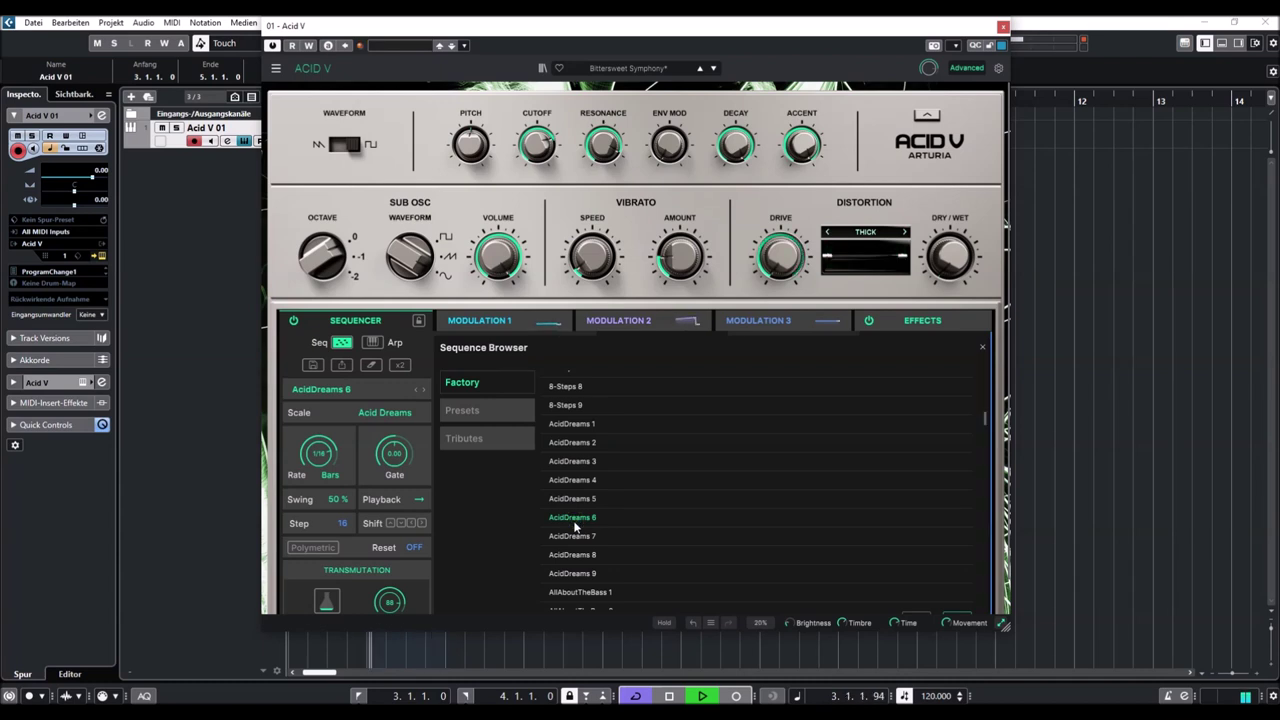
pyautogui.click(572, 554)
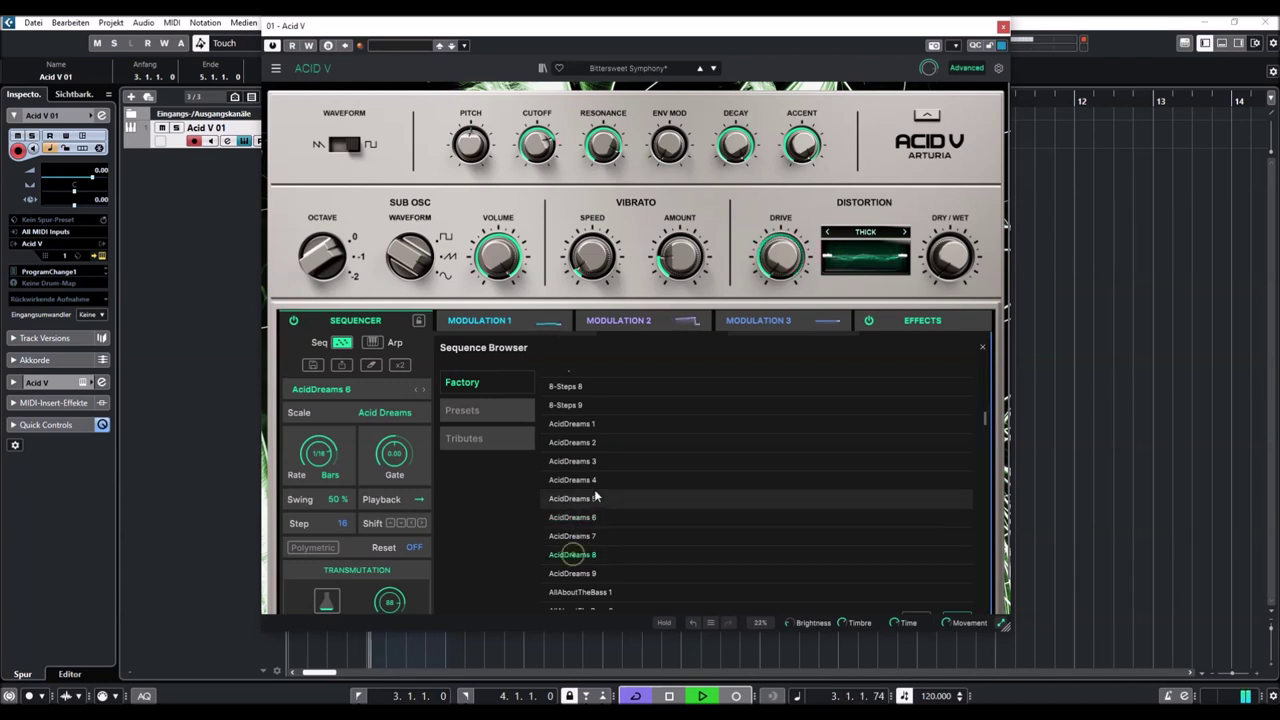
pyautogui.scroll(-2, 576, 548)
pyautogui.click(577, 542)
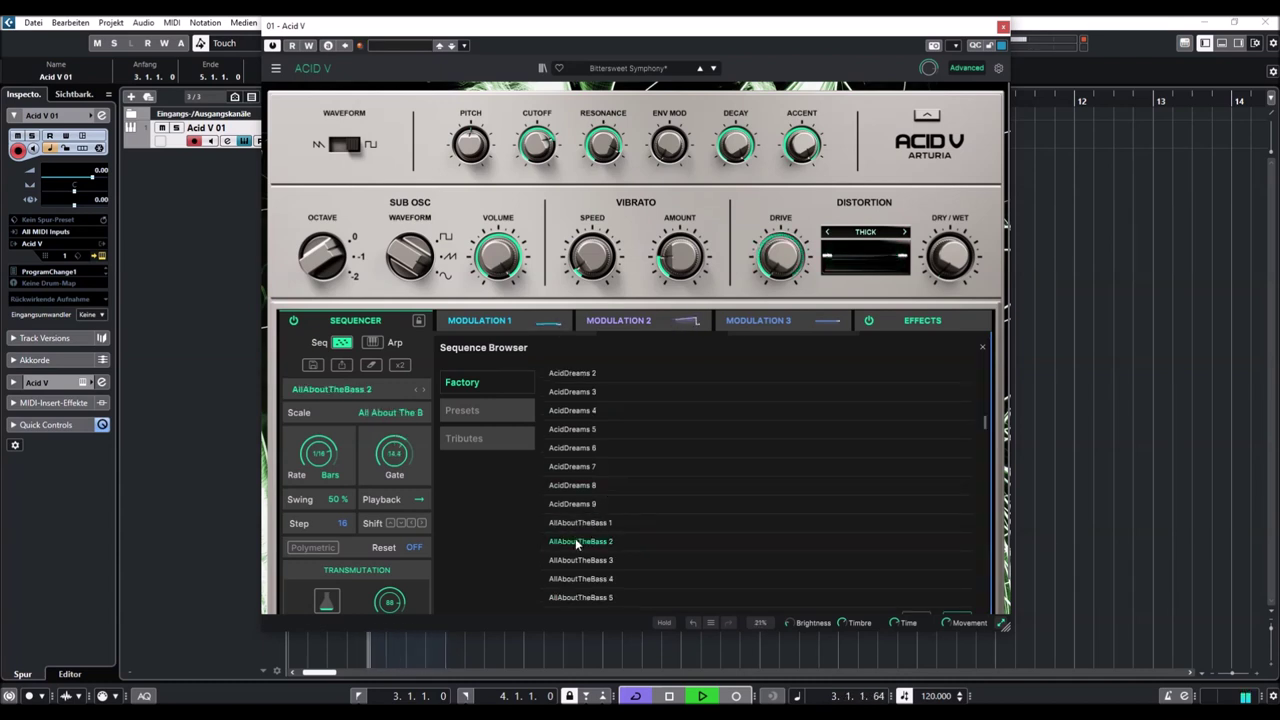
pyautogui.click(423, 389)
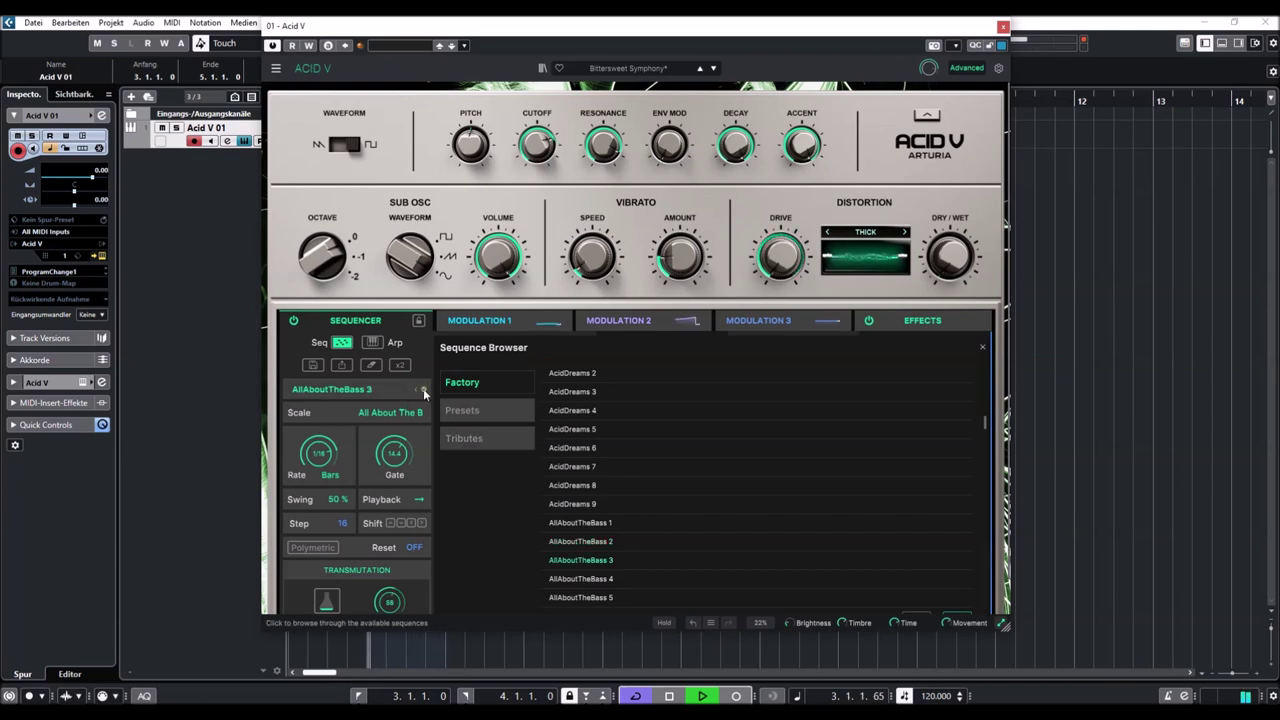
pyautogui.click(423, 389)
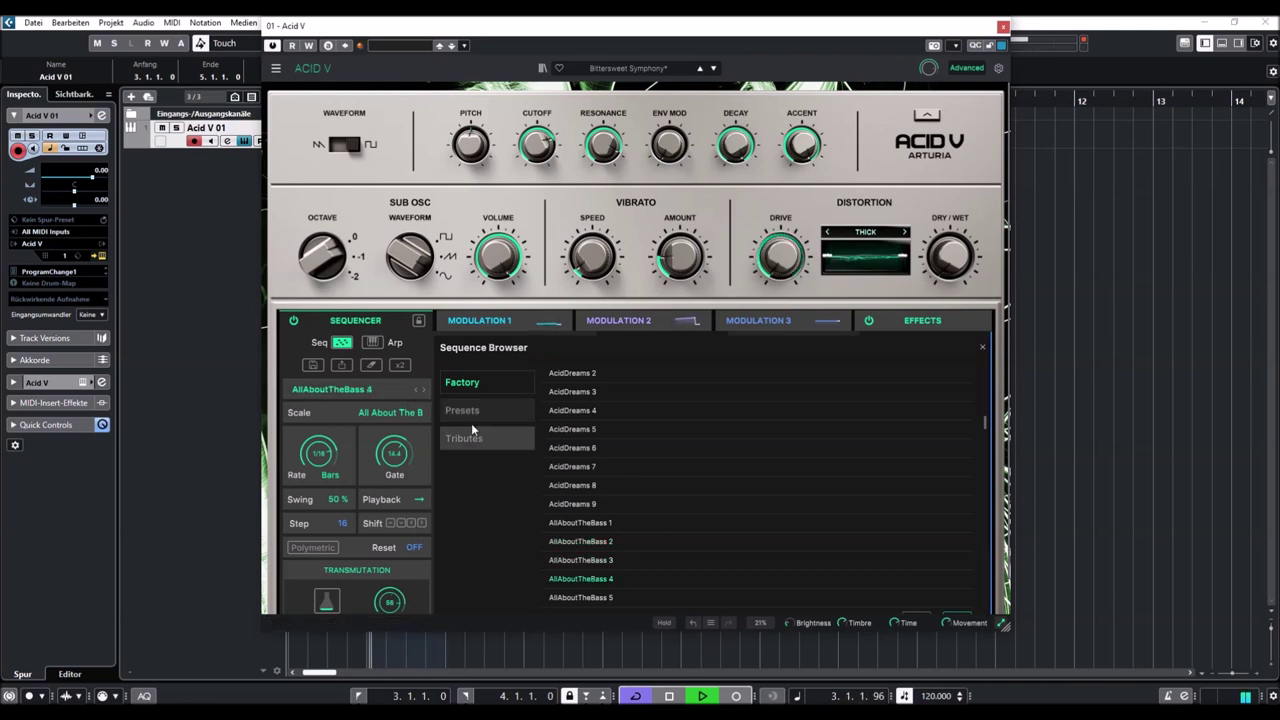
# Load the BlueAcid 8 factory sequence and replace it with Desert 1
pyautogui.scroll(-6, 591, 494)
pyautogui.click(570, 475)
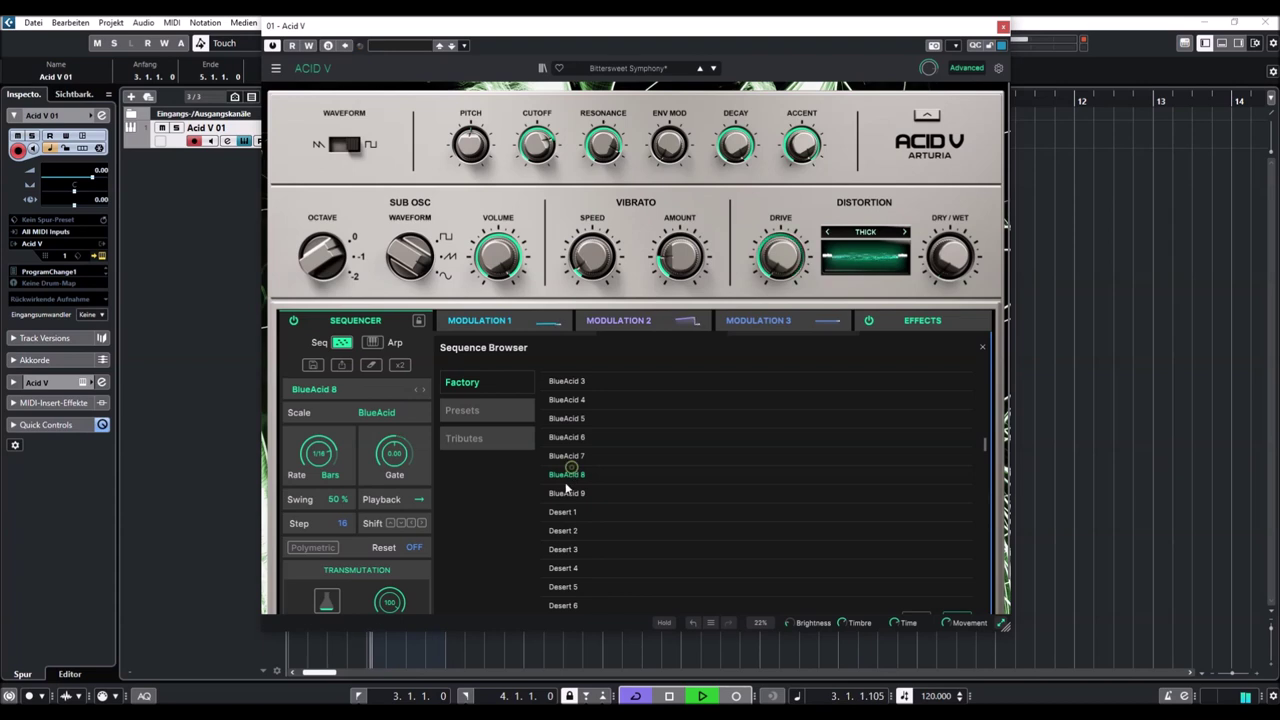
pyautogui.click(565, 513)
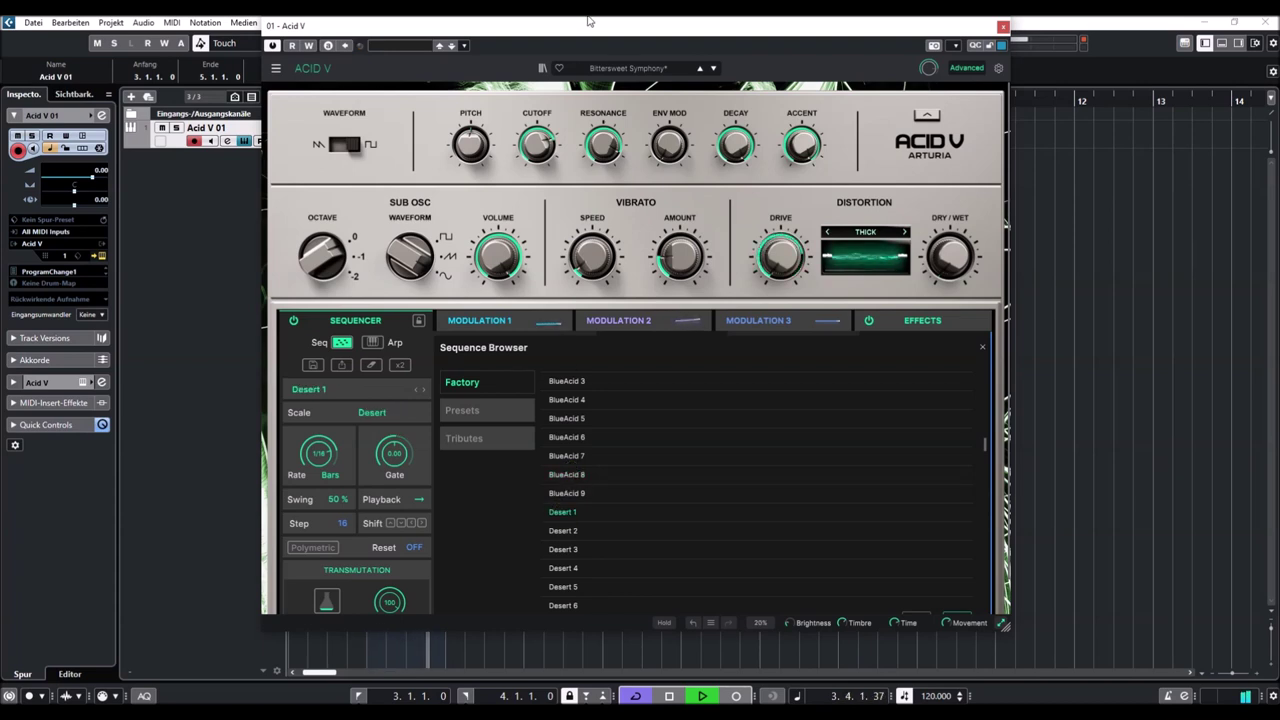
# Load the Bottomless Acid Pit preset and adjust its distortion drive and dry/wet mix, switching the type to Crunch
pyautogui.click(712, 69)
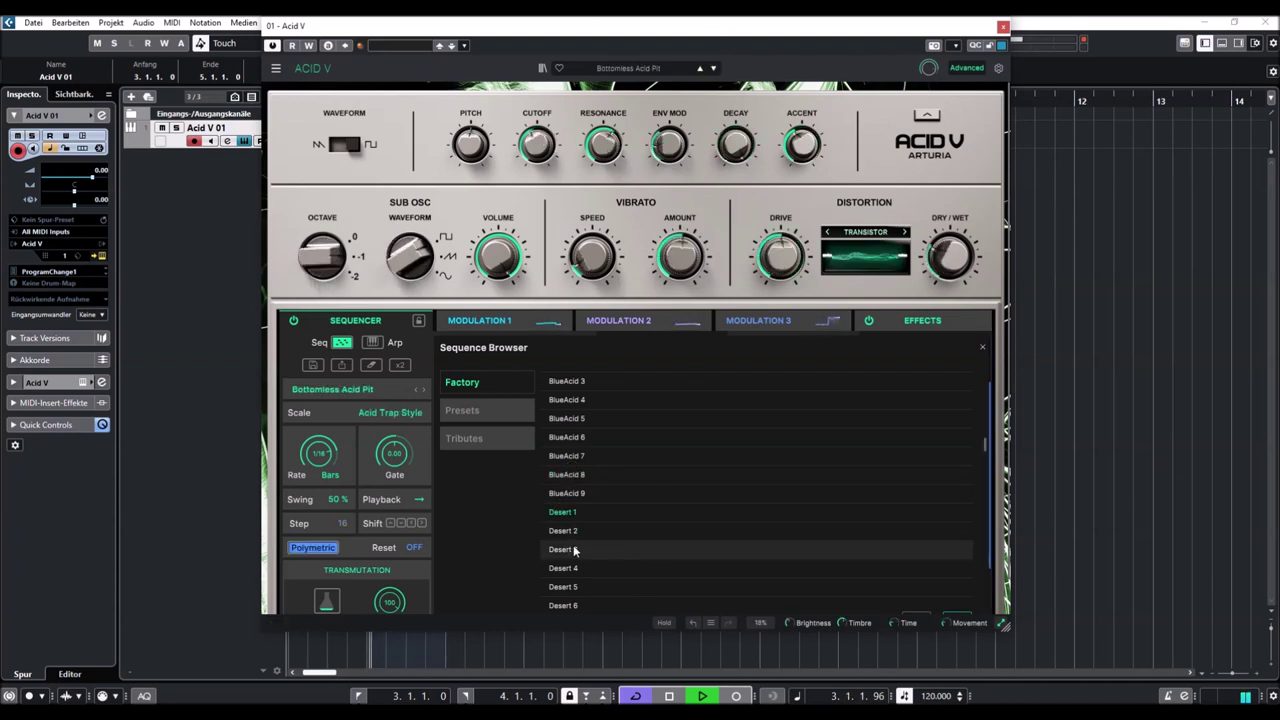
pyautogui.moveTo(781, 257); pyautogui.dragTo(781, 350)
pyautogui.moveTo(949, 257); pyautogui.dragTo(949, 215)
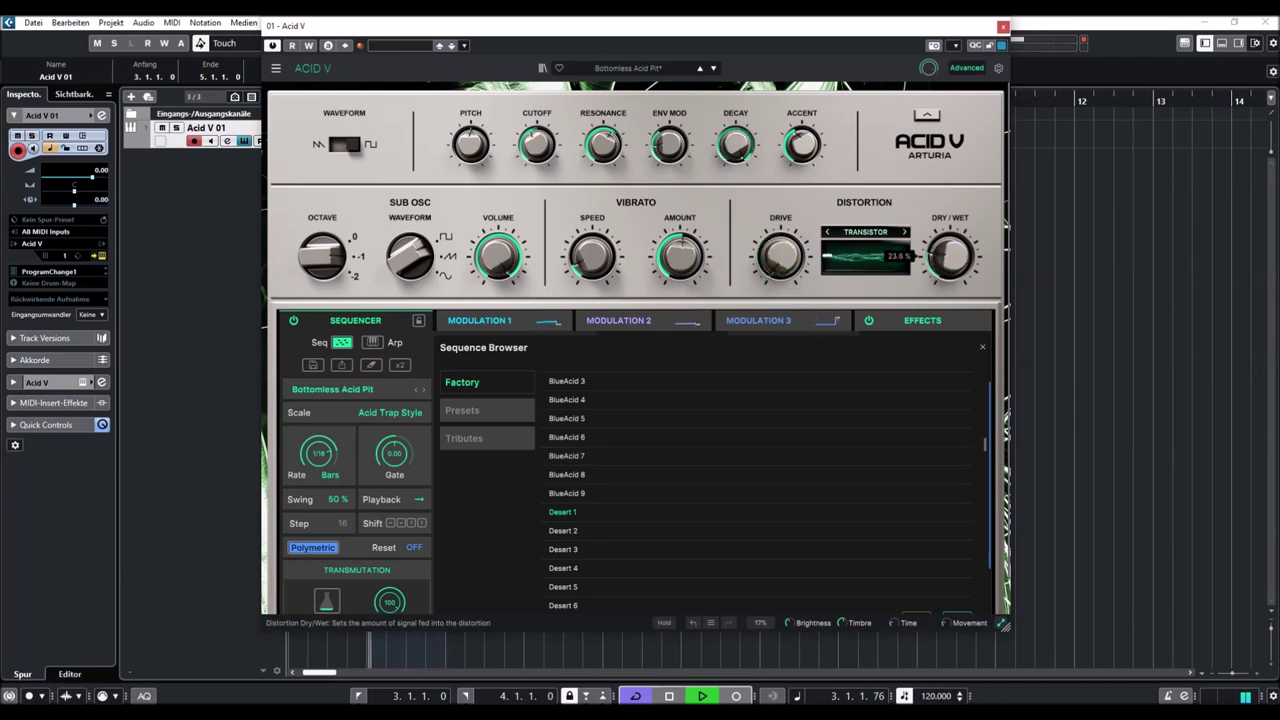
pyautogui.moveTo(781, 258); pyautogui.dragTo(781, 246)
pyautogui.click(865, 232)
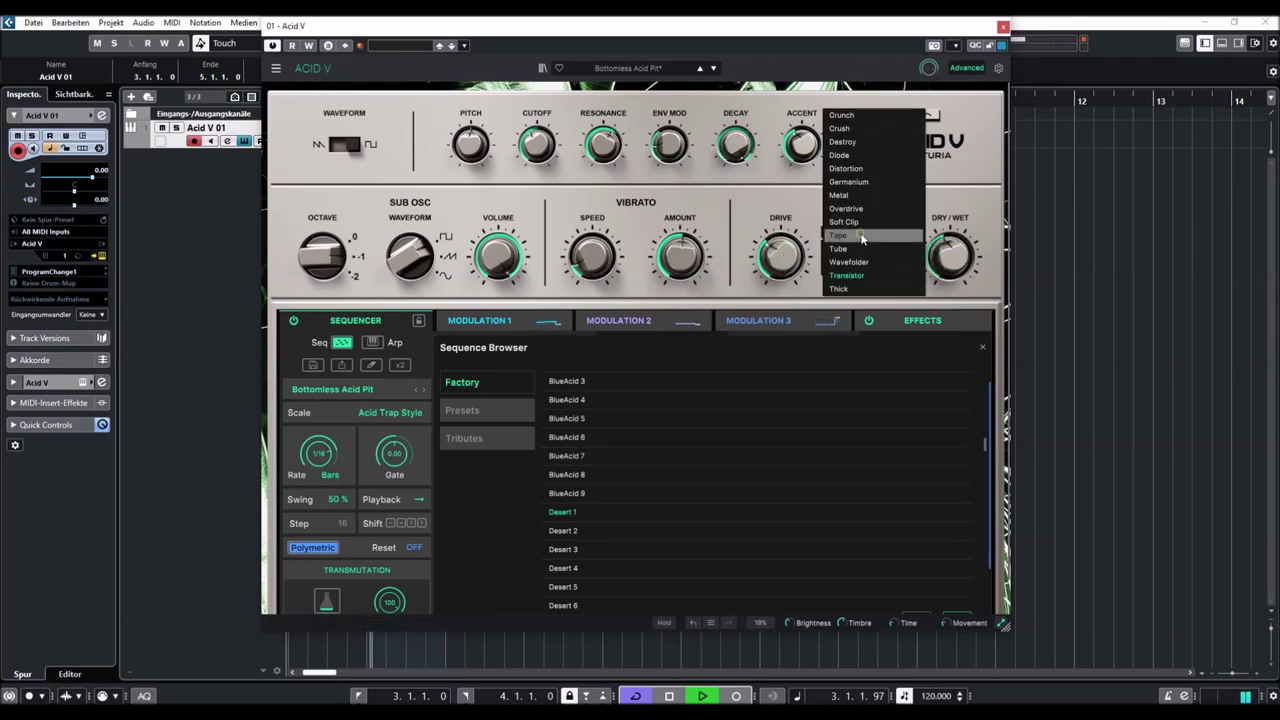
pyautogui.click(848, 117)
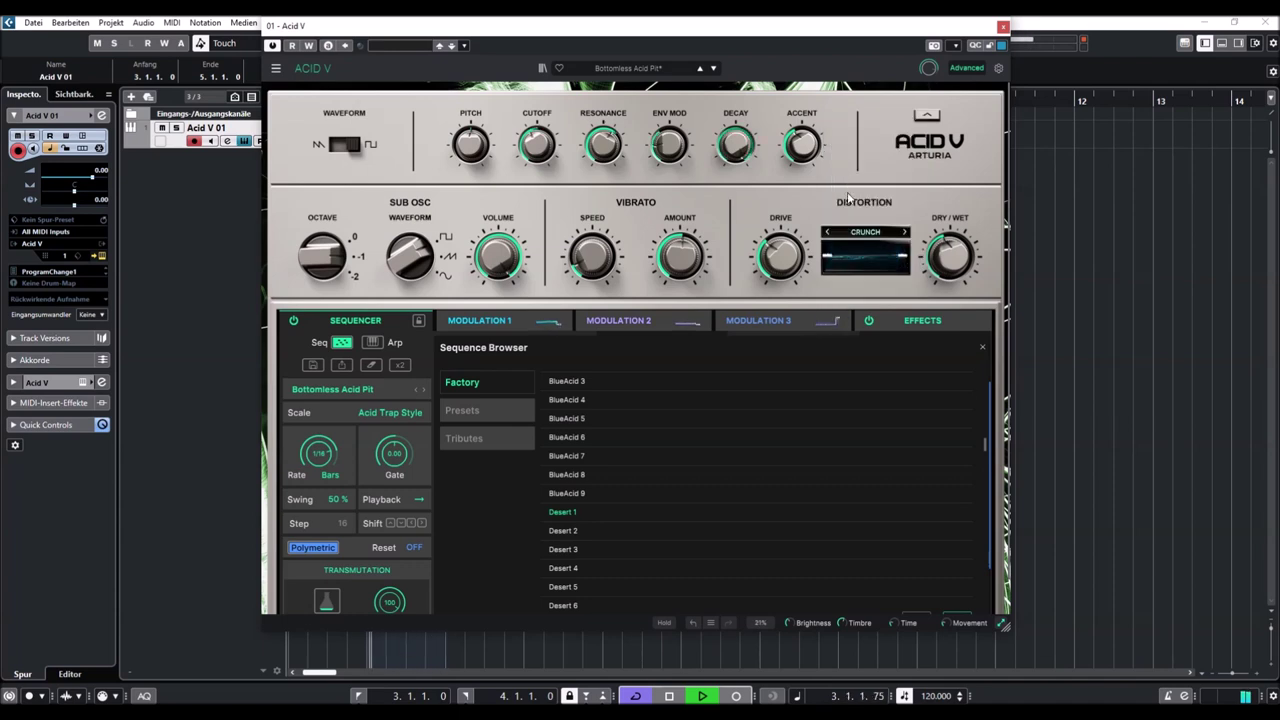
# Load the Desert 2 sequence, advance to Desert 3 and duplicate its content to 32 steps
pyautogui.click(542, 534)
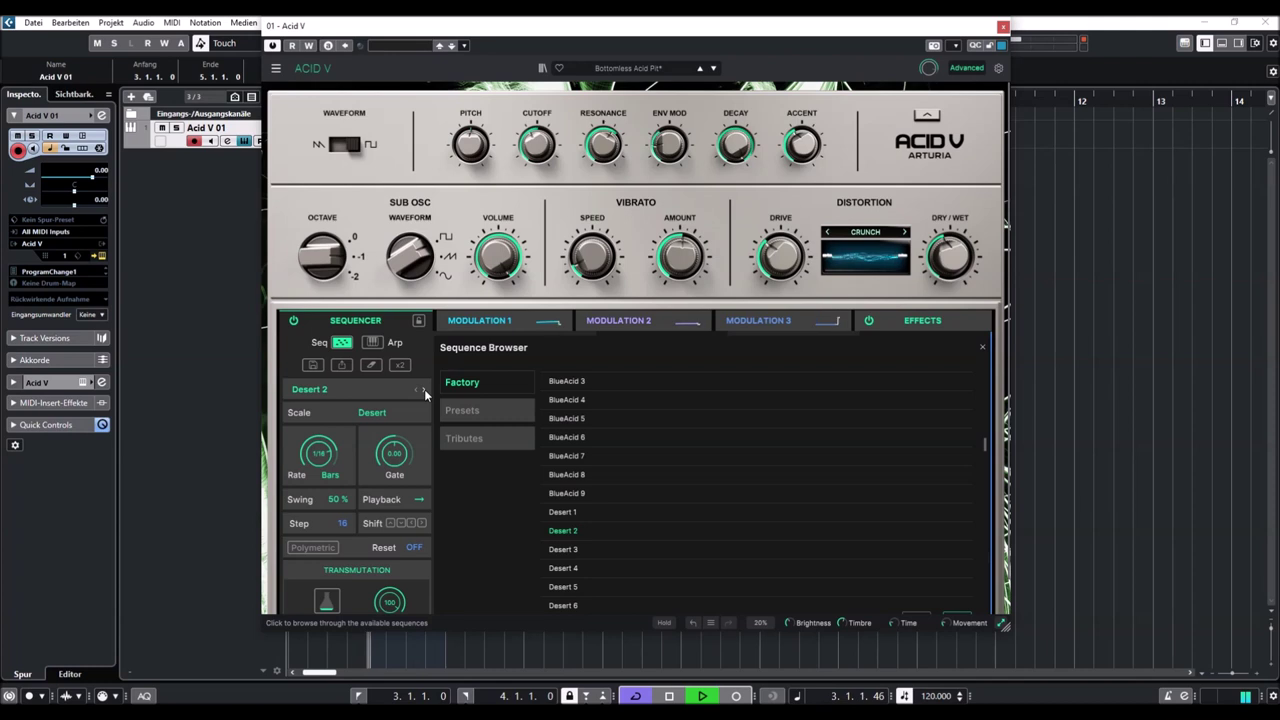
pyautogui.click(423, 390)
pyautogui.click(400, 367)
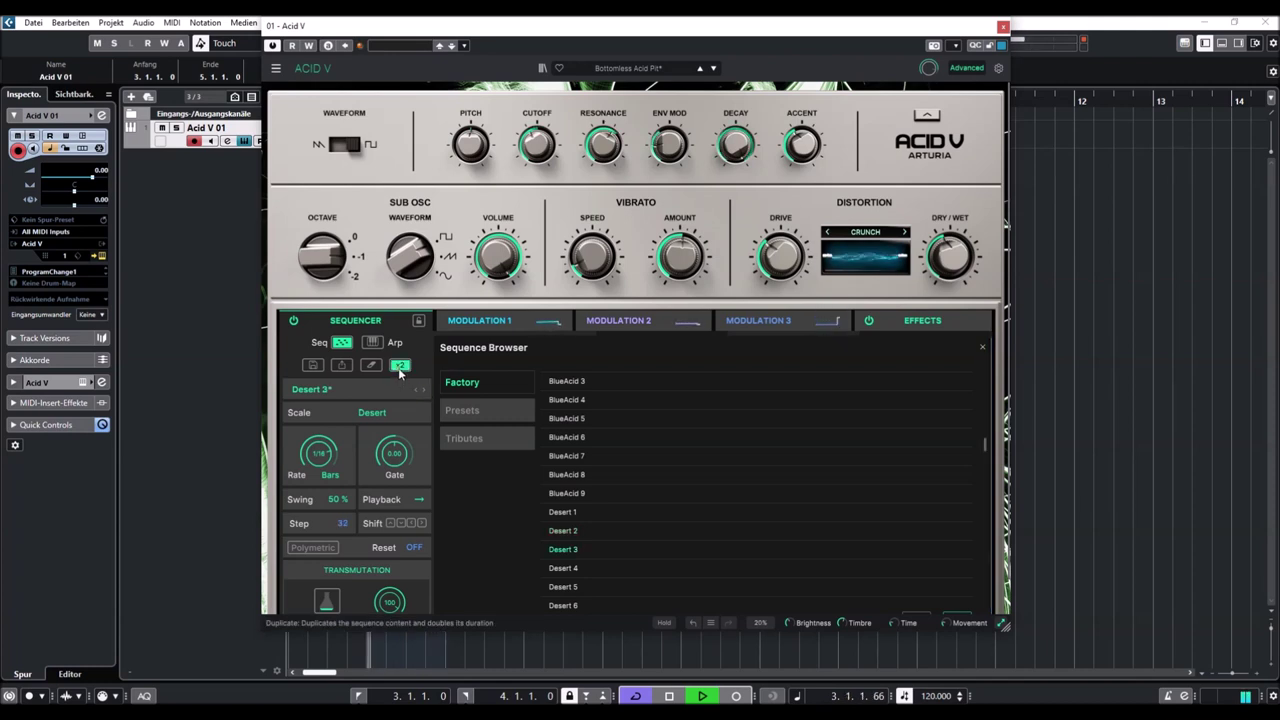
# Advance the sequence through Desert 4 and Desert 5 to Desert 6
pyautogui.click(423, 390)
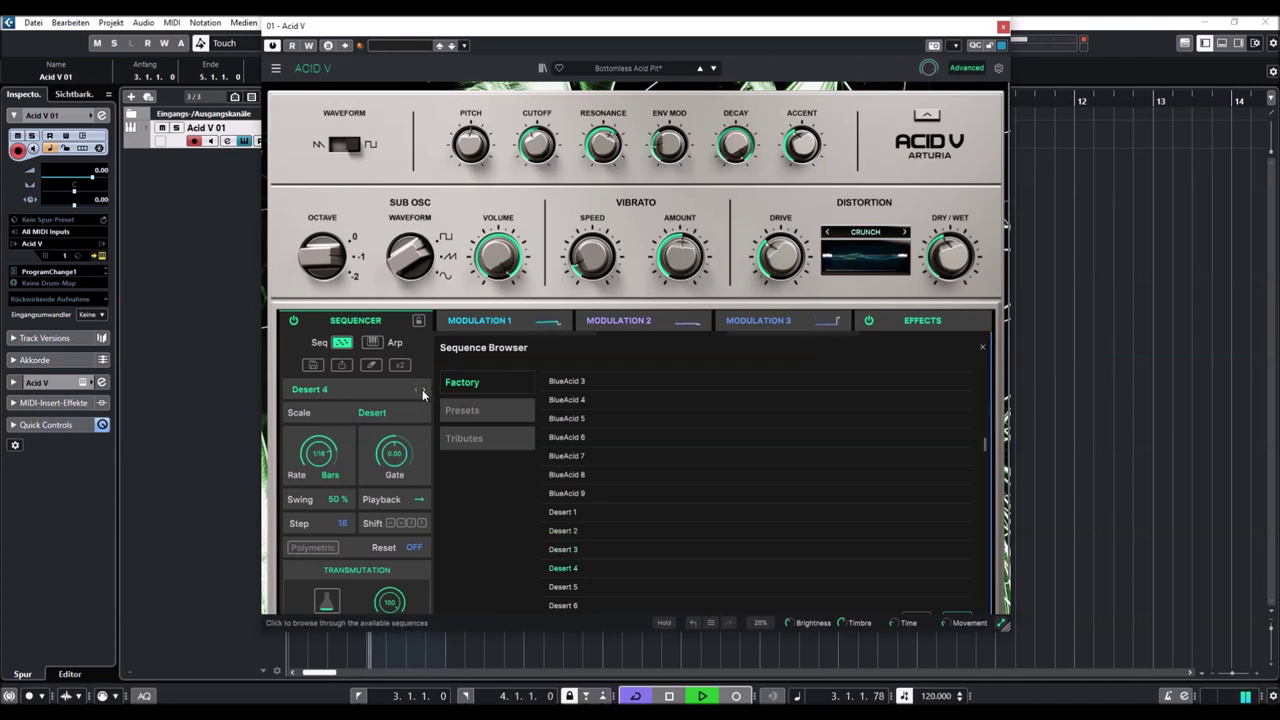
pyautogui.click(423, 390)
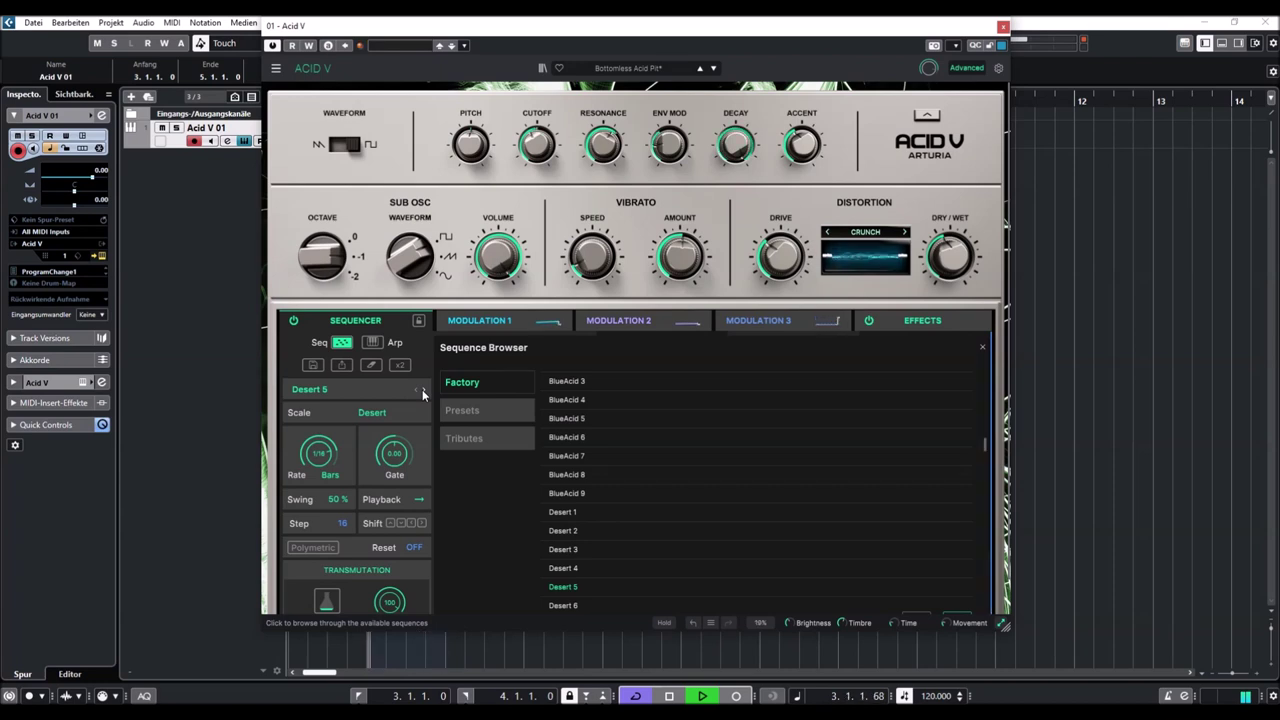
pyautogui.click(423, 390)
# Load the Diminished 1 factory sequence and replace it with Diminished 3
pyautogui.scroll(-3, 580, 505)
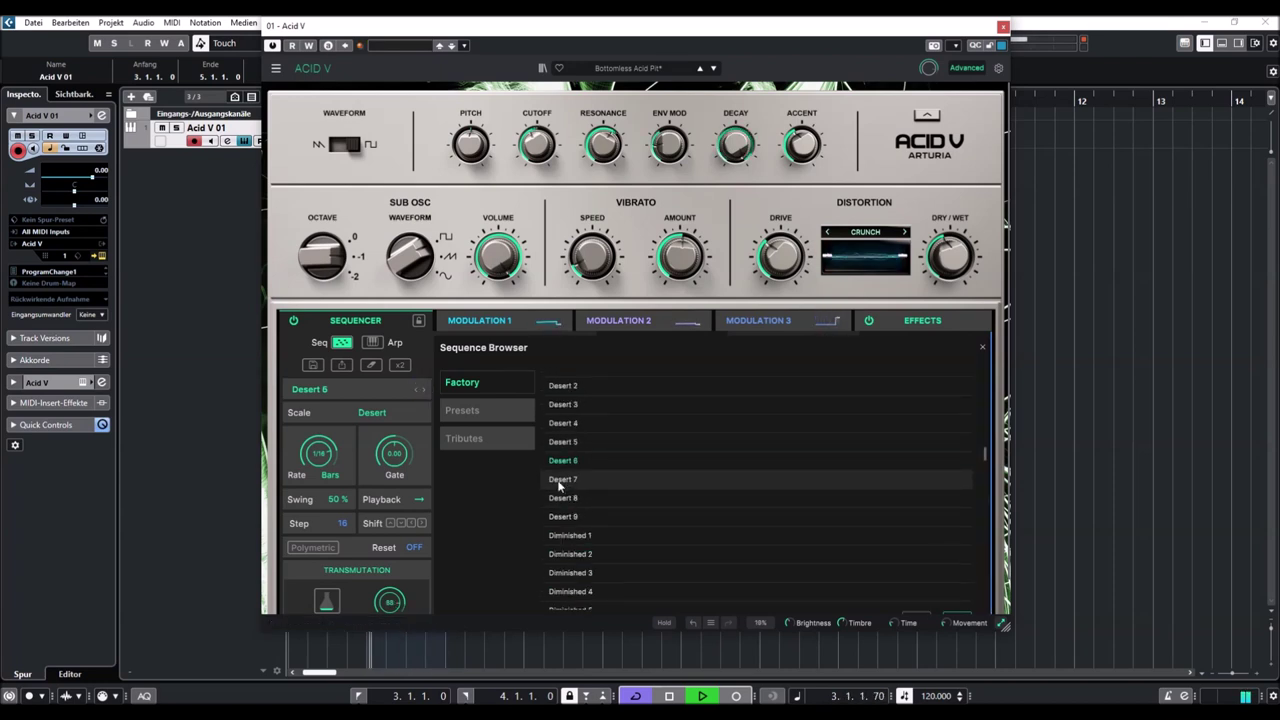
pyautogui.click(560, 535)
pyautogui.click(575, 572)
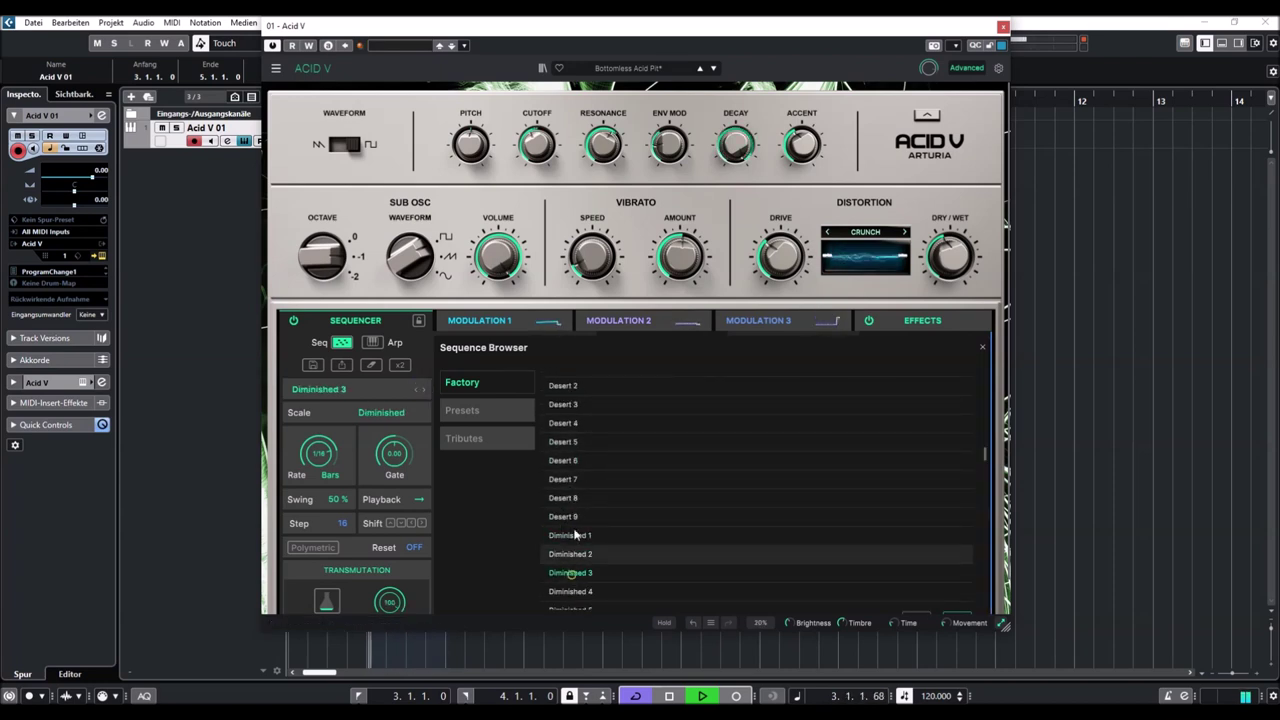
pyautogui.scroll(-3, 588, 490)
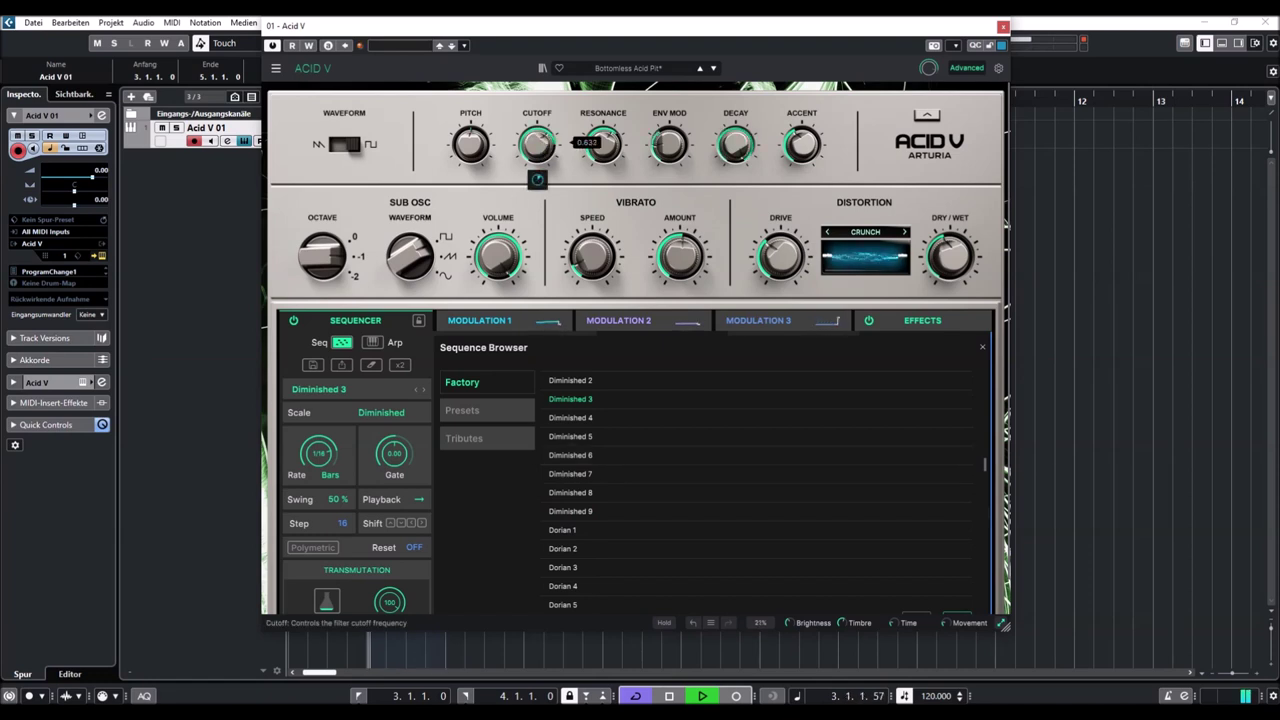
# Advance the preset through Centuri to Chemistry and load the Dorian 1 sequence
pyautogui.click(713, 68)
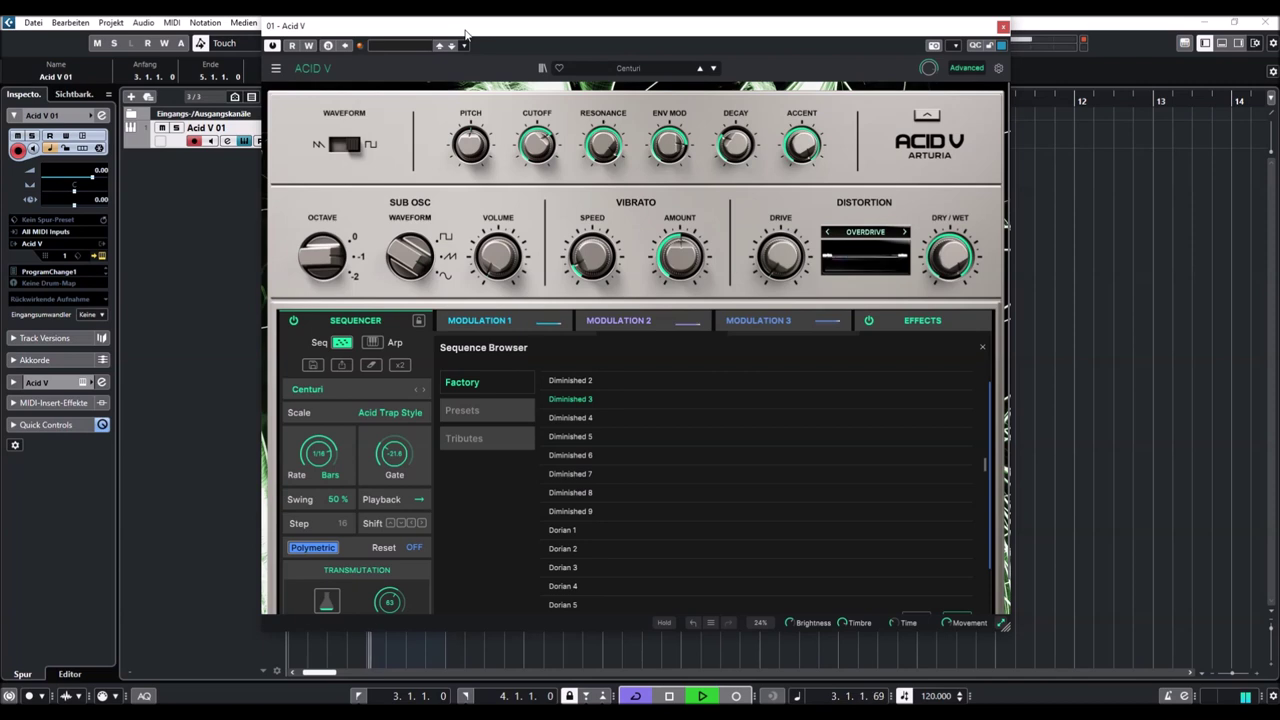
pyautogui.click(713, 69)
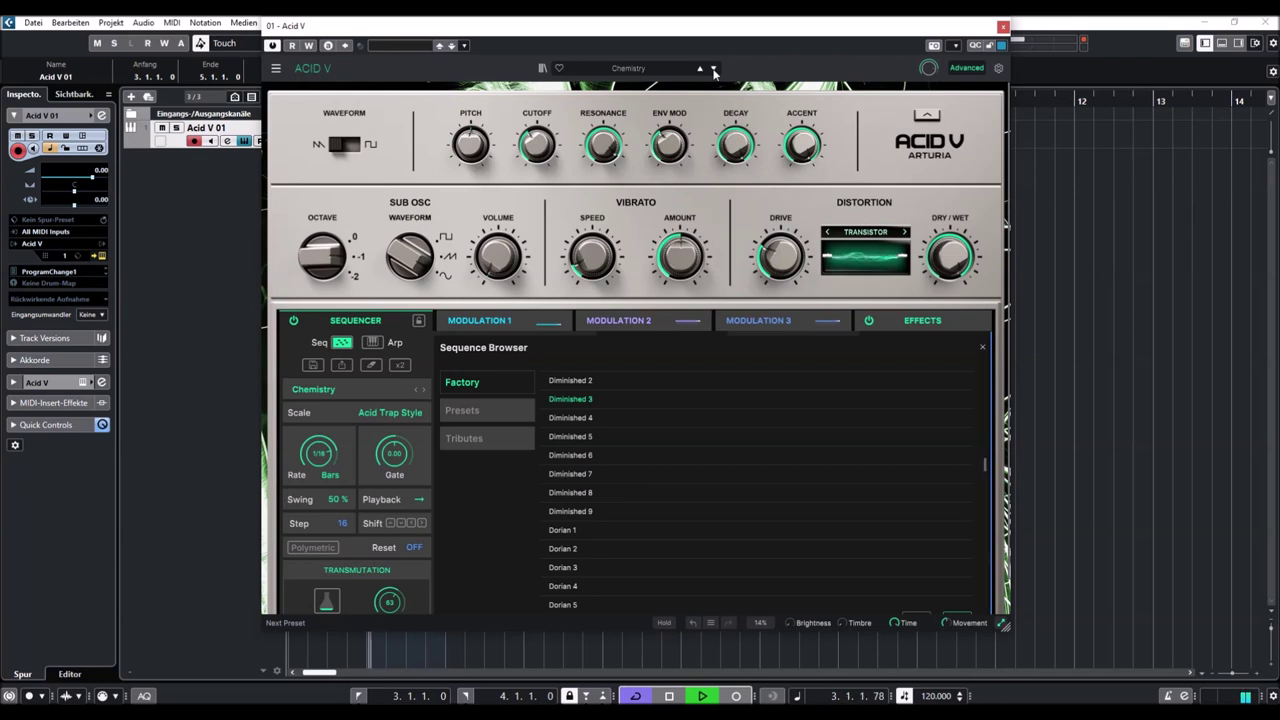
pyautogui.click(562, 530)
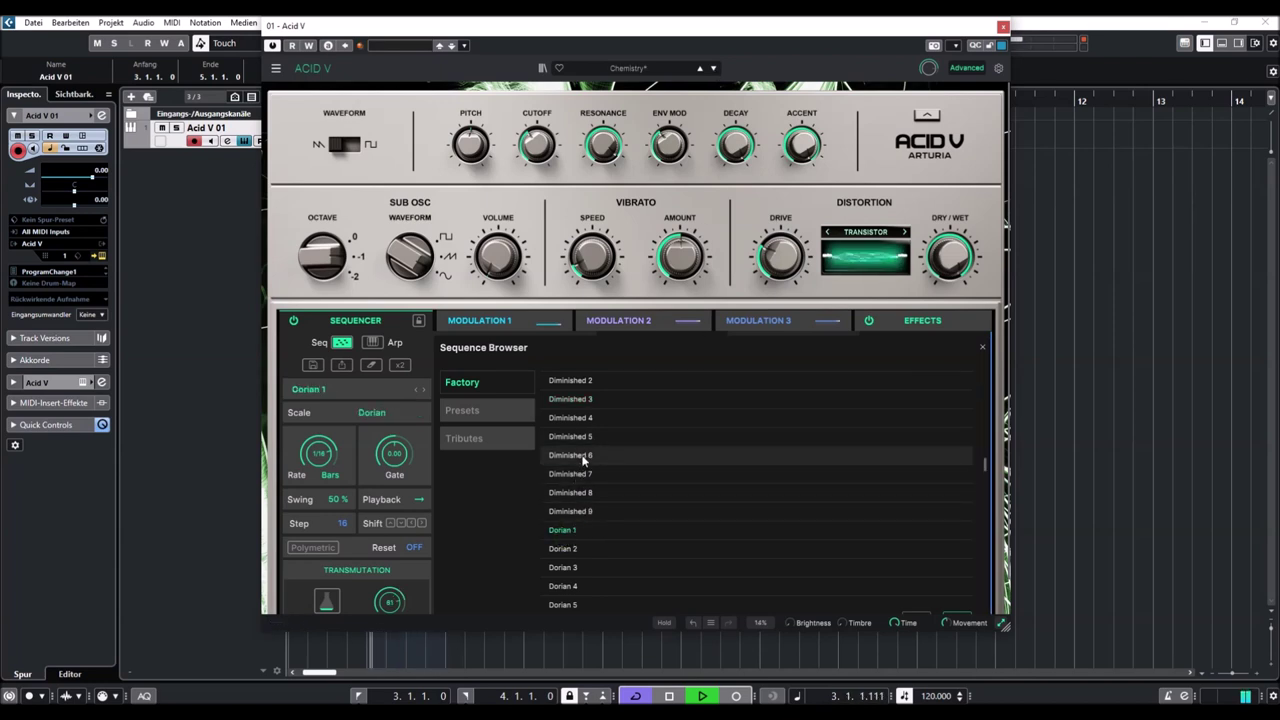
# Load the factory sequences Dorian 2, Dorian 4 and Dorian 6 one after another
pyautogui.scroll(-3, 571, 425)
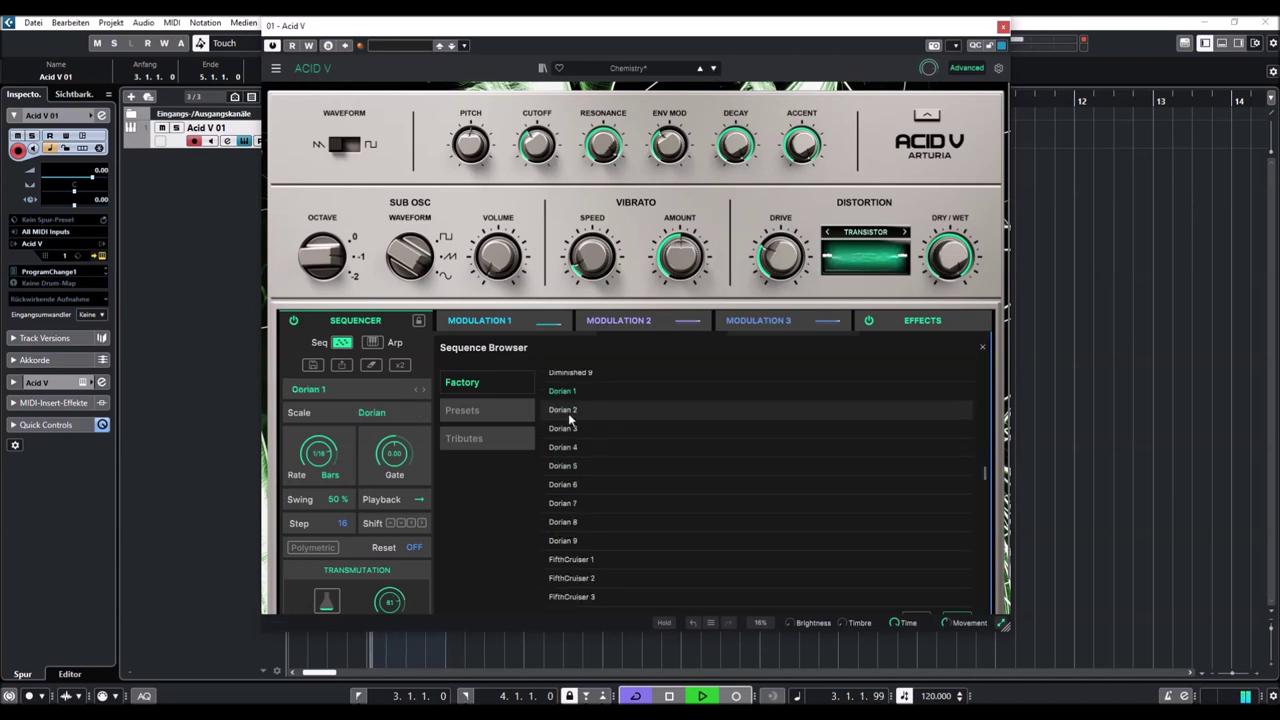
pyautogui.click(564, 410)
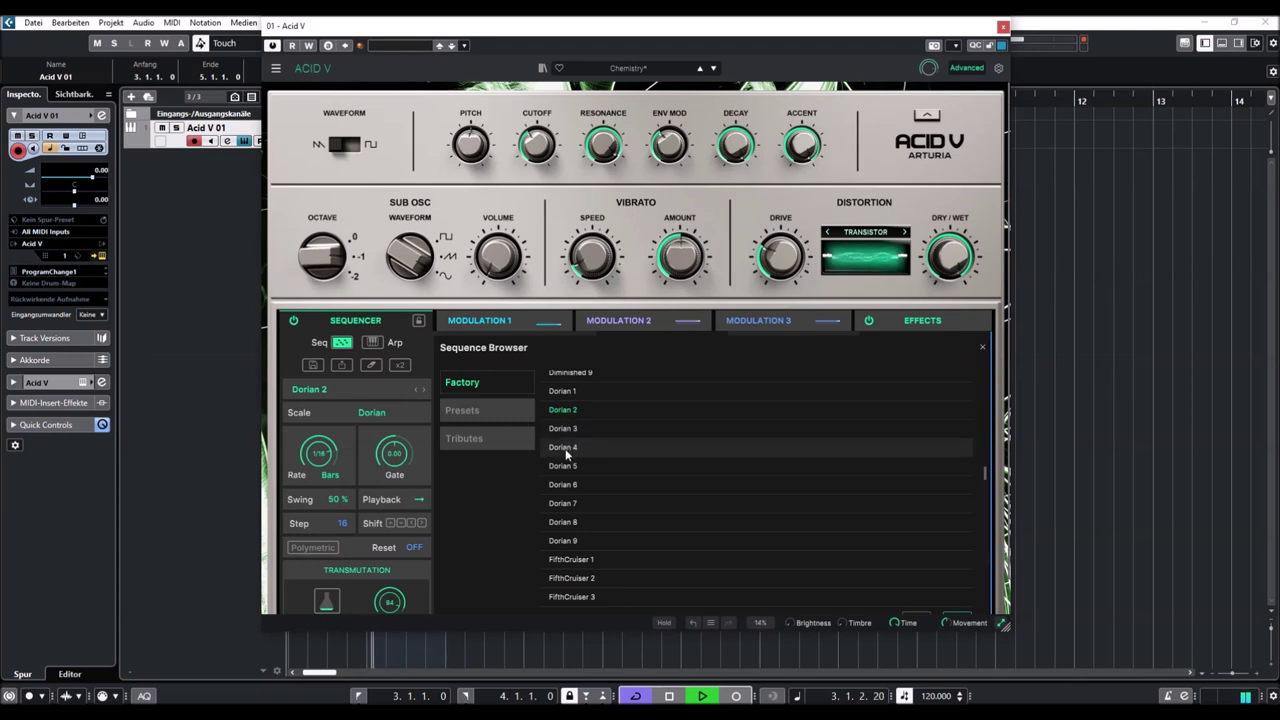
pyautogui.click(564, 448)
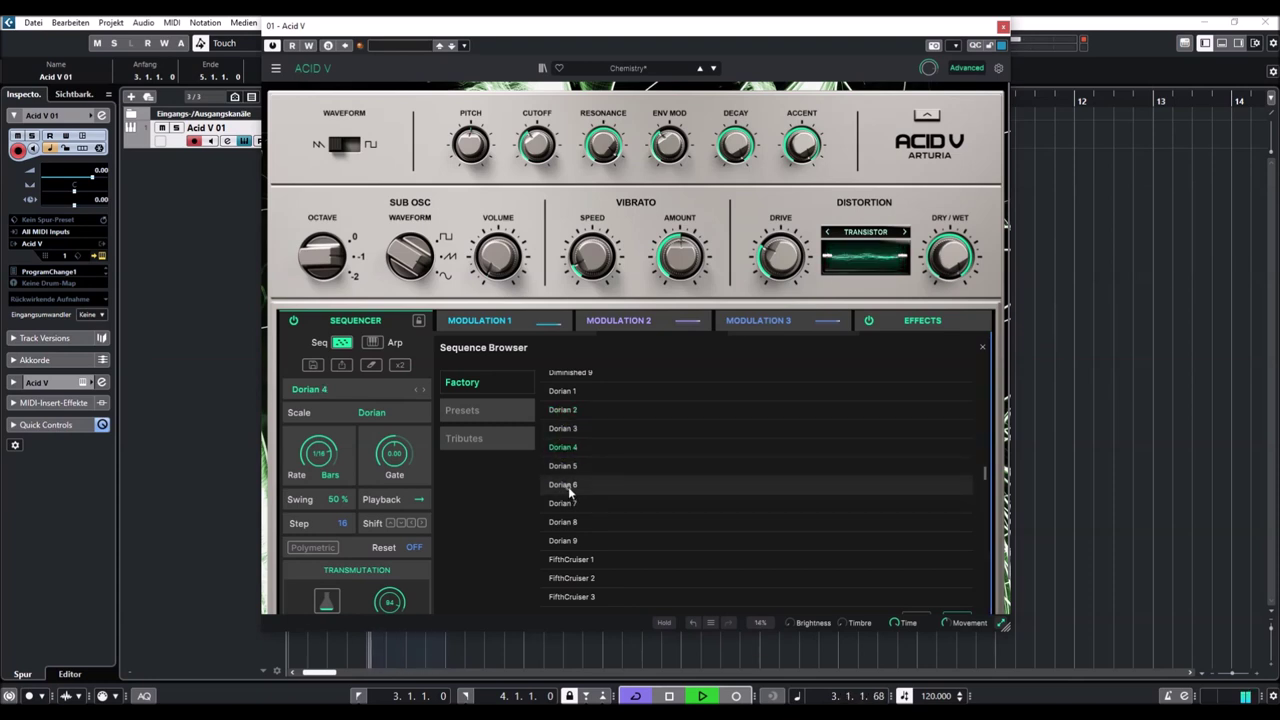
pyautogui.click(566, 485)
# Try arpeggiator mode while selecting Dorian 8 and FifthCruiser 5, and return to sequencer mode
pyautogui.click(372, 343)
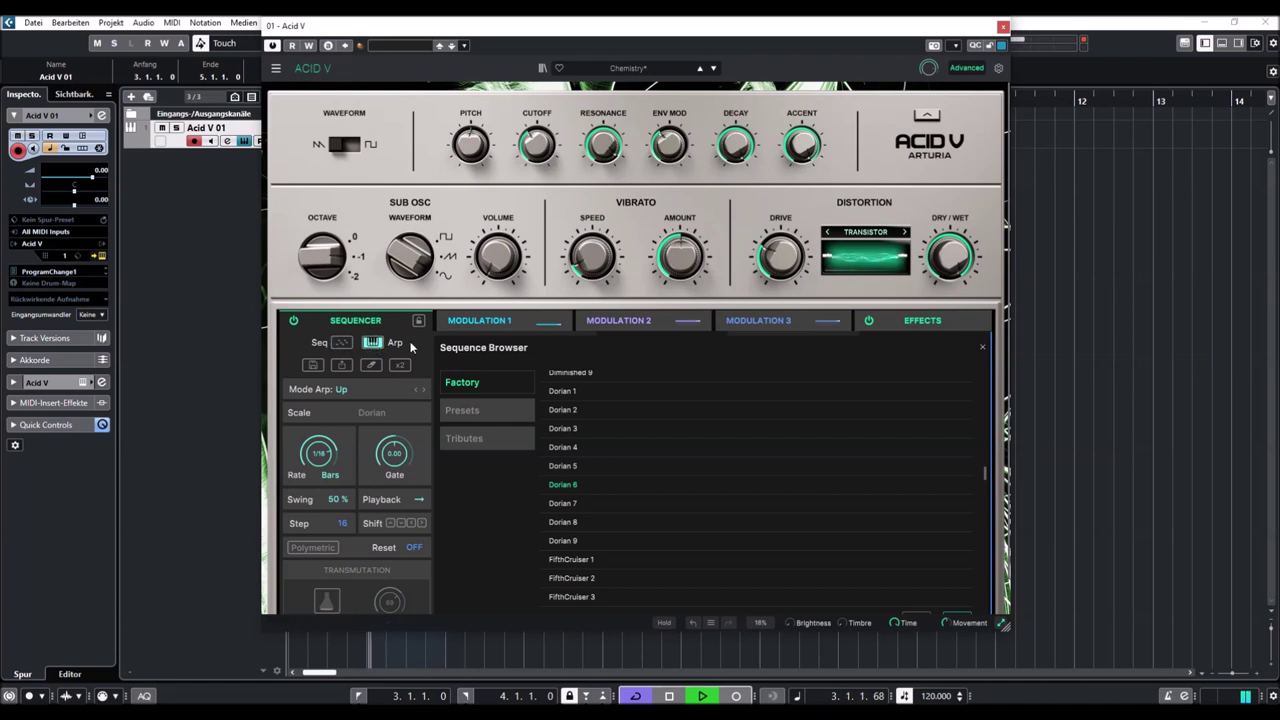
pyautogui.click(566, 522)
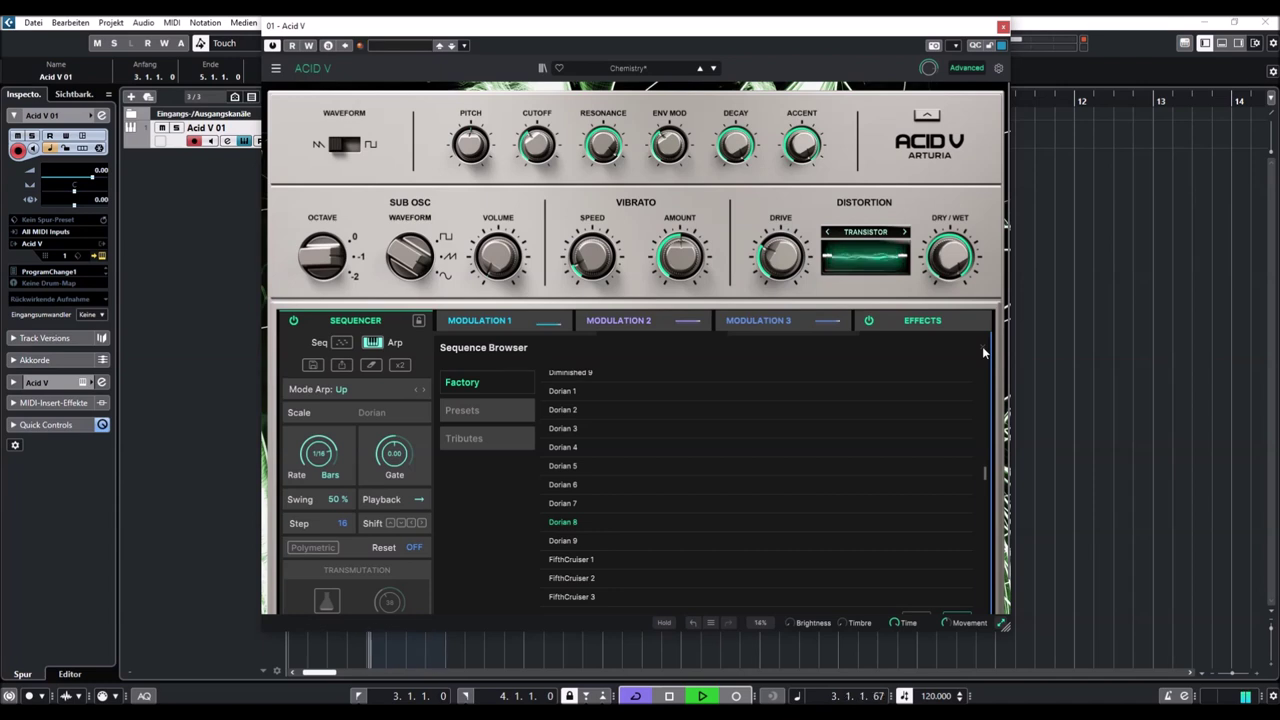
pyautogui.scroll(-3, 621, 496)
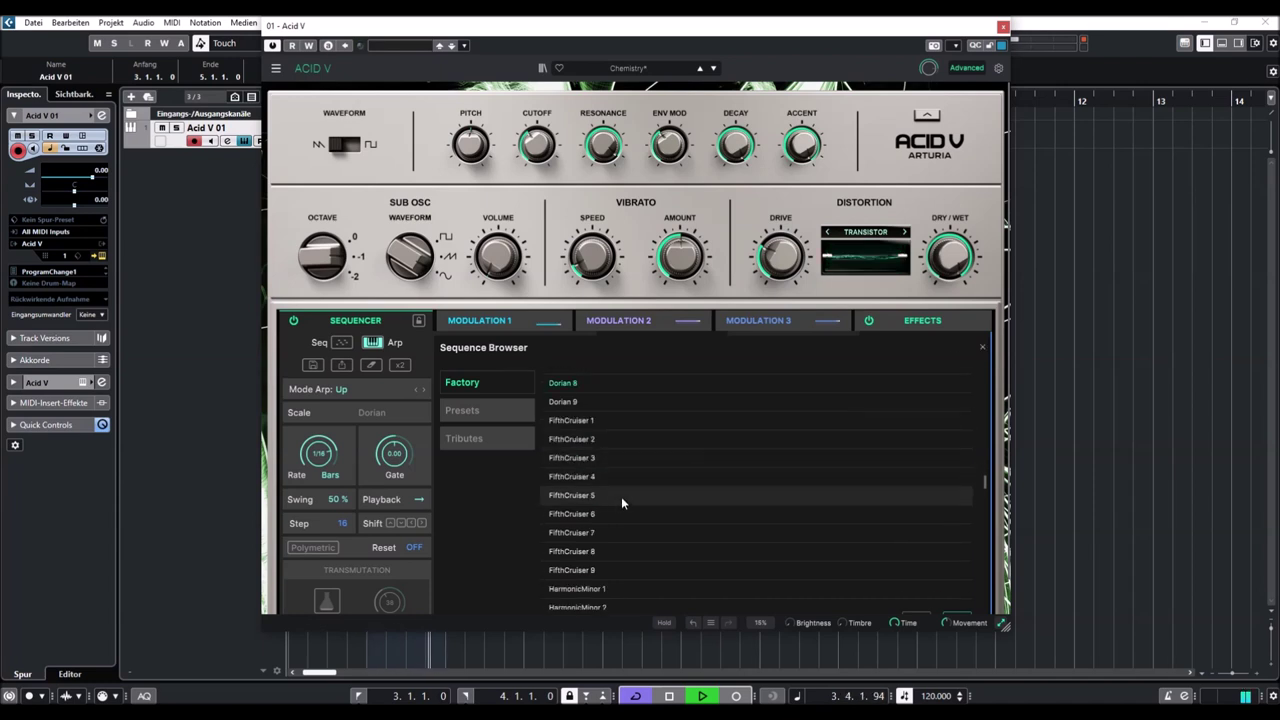
pyautogui.click(568, 494)
pyautogui.click(342, 343)
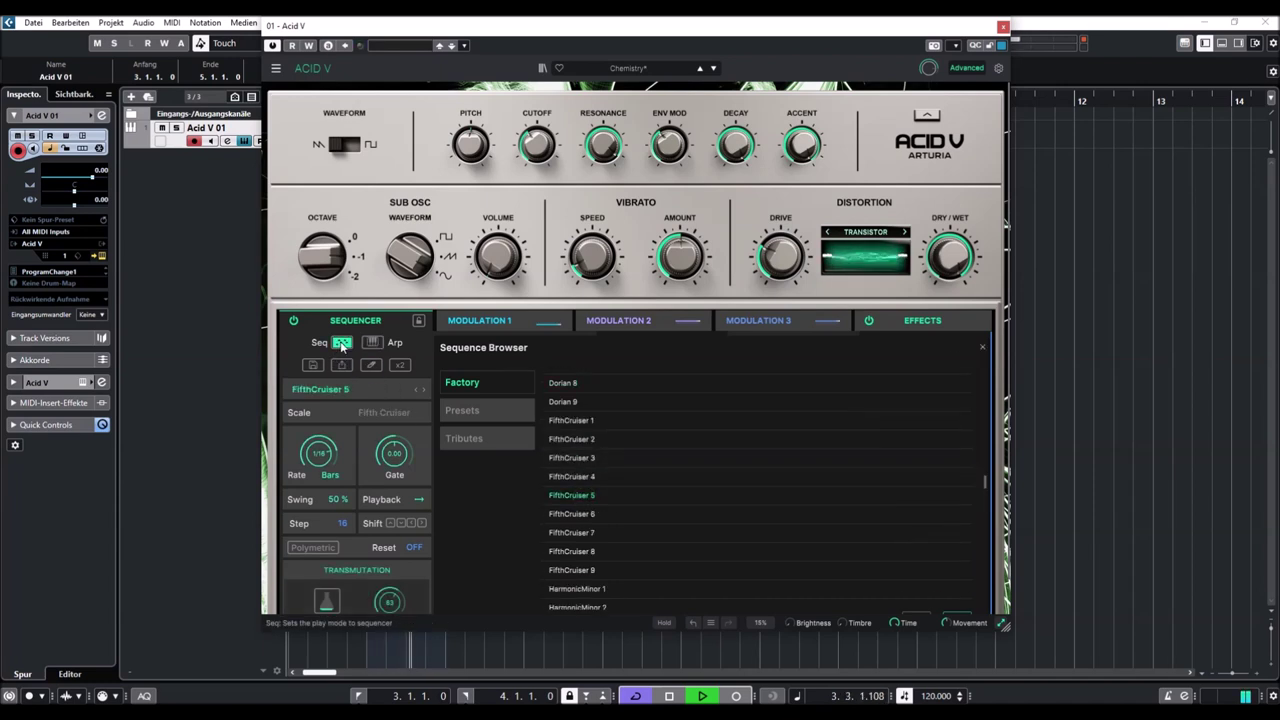
# Load the HarmonicMinor 5 factory sequence and generate a new variation of it with Transmutation
pyautogui.click(571, 541)
pyautogui.scroll(-3, 571, 530)
pyautogui.click(575, 524)
pyautogui.click(333, 569)
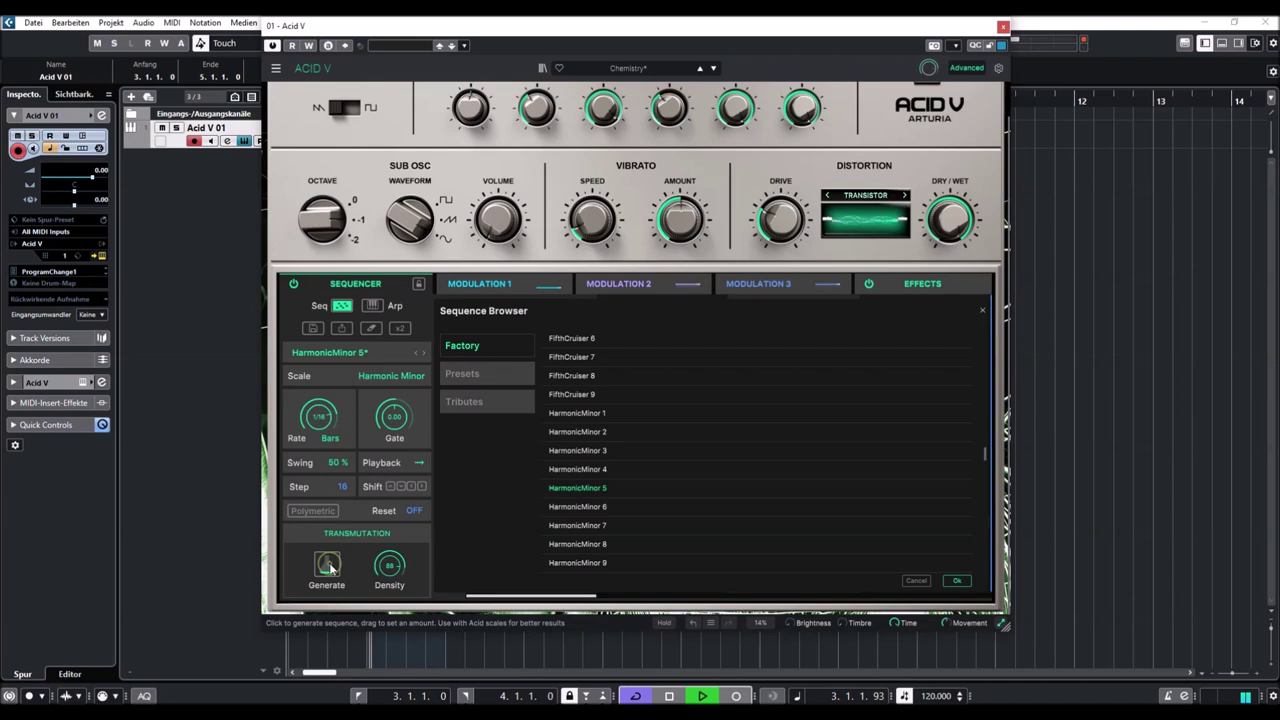
# Load the HarmonicMinor 7 sequence and set the Transmutation density to 100
pyautogui.click(587, 530)
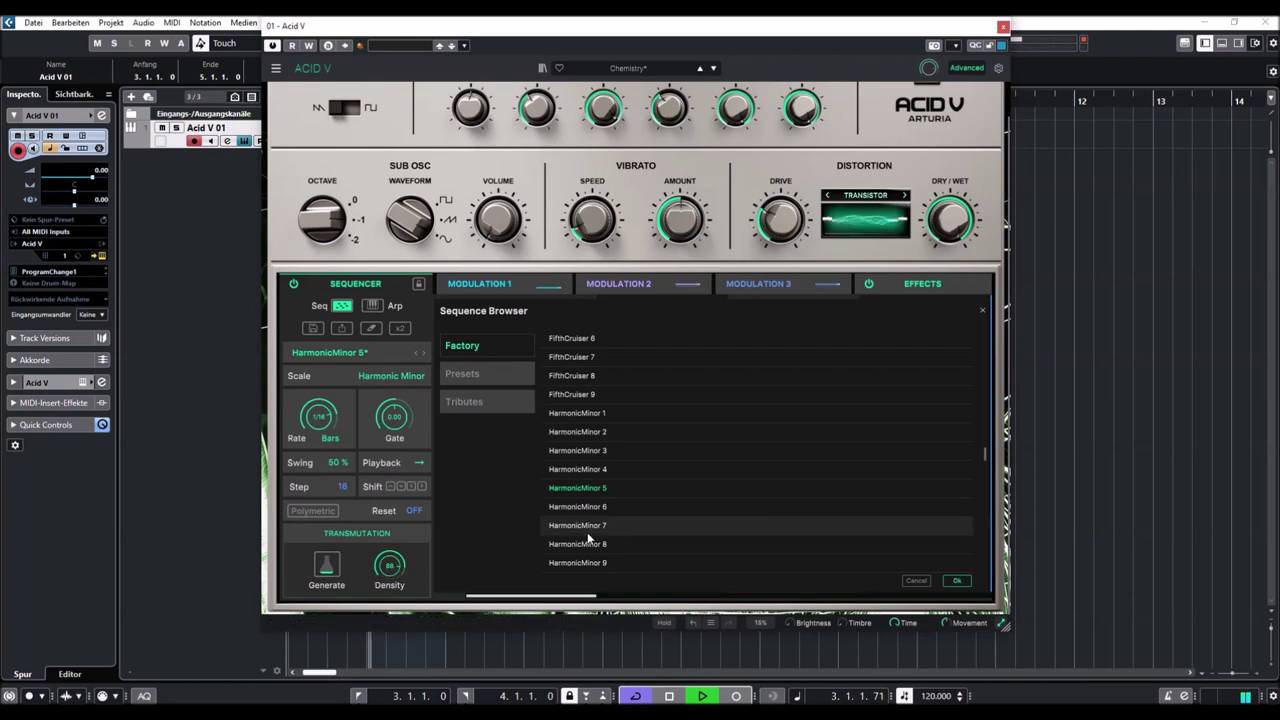
pyautogui.moveTo(412, 567); pyautogui.dragTo(412, 640)
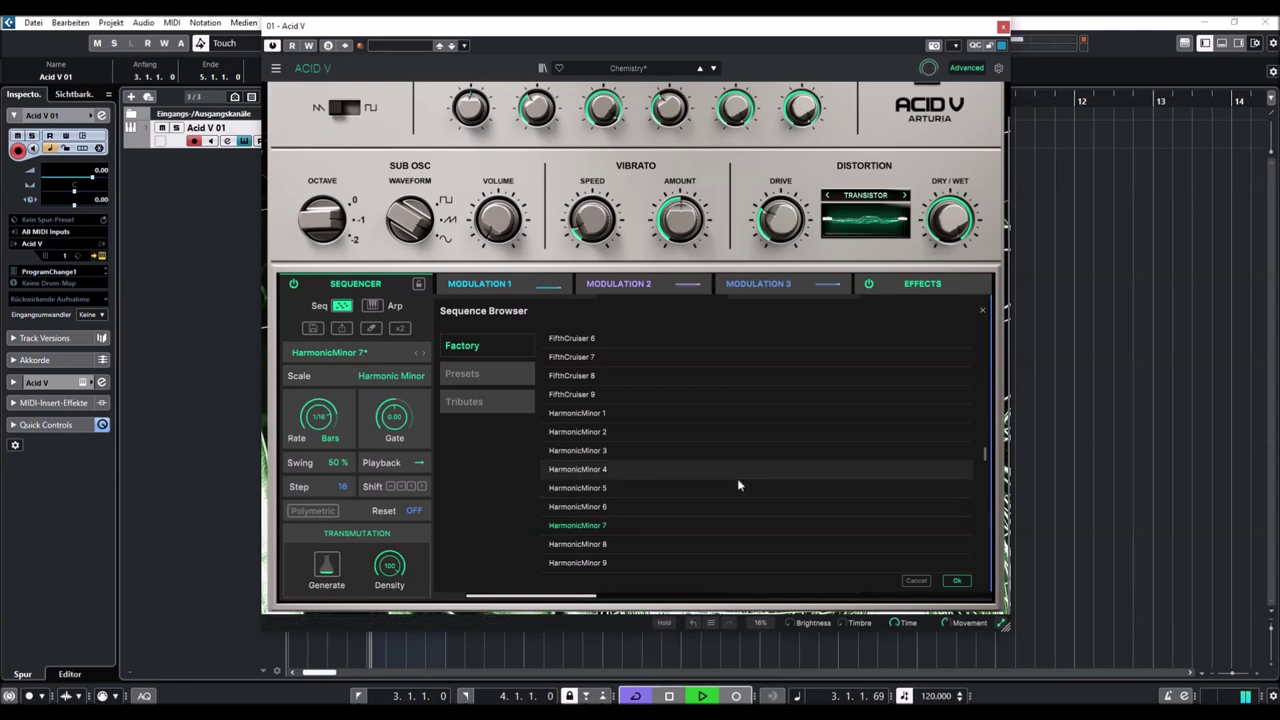
# Load the Lydian 3 factory sequence and close the Sequence Browser to show the step grid
pyautogui.scroll(-3, 680, 490)
pyautogui.click(591, 514)
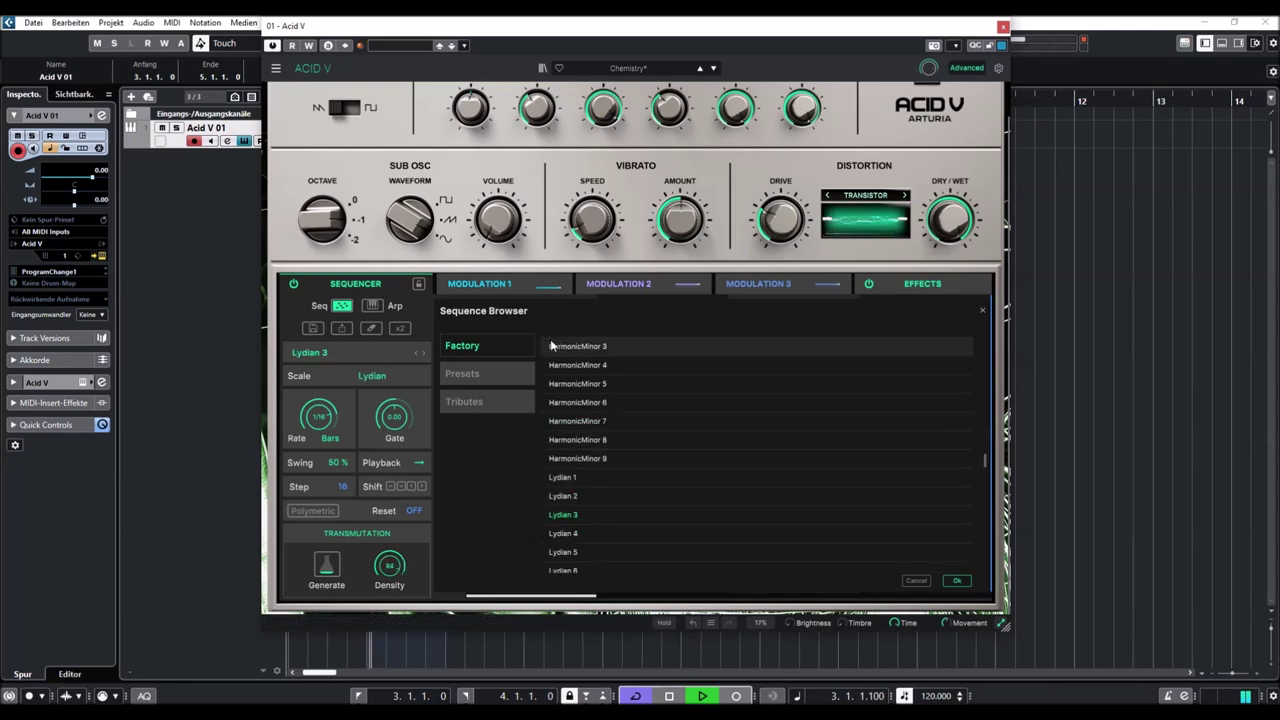
pyautogui.click(983, 309)
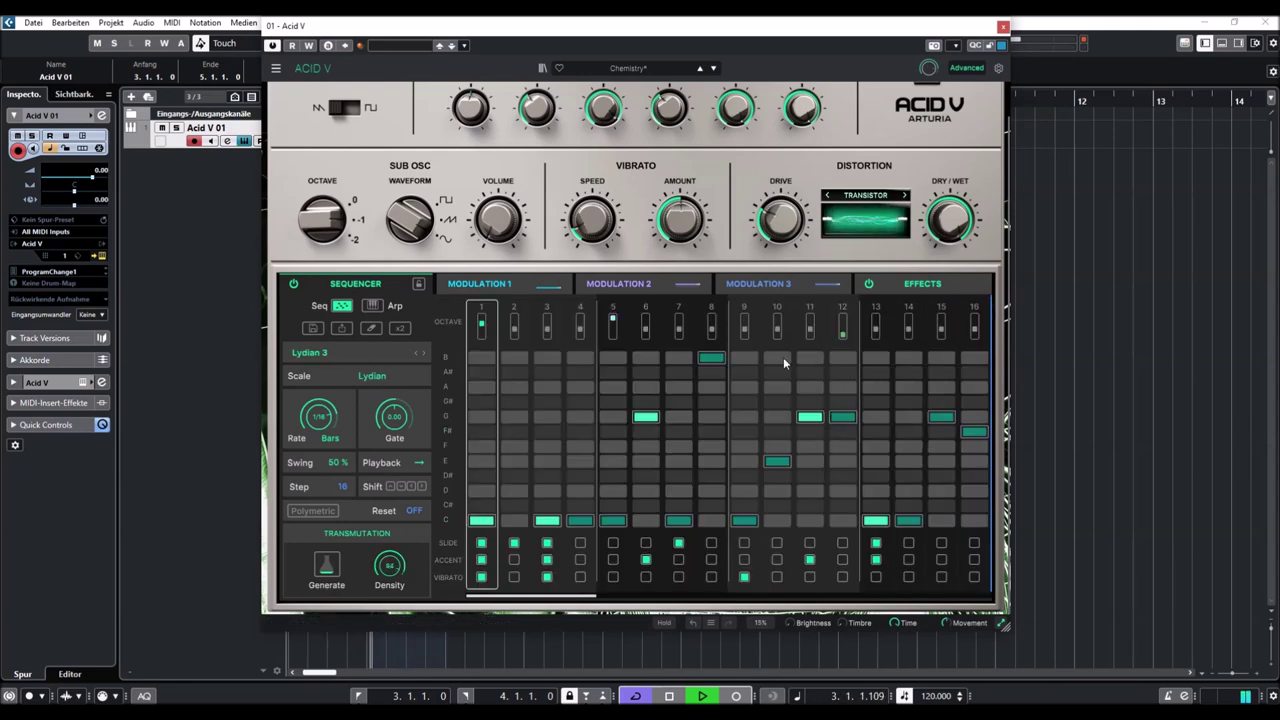
# Advance the preset through Chopper and Clean Arp to Cloud Cover, hiding the advanced section
pyautogui.click(713, 68)
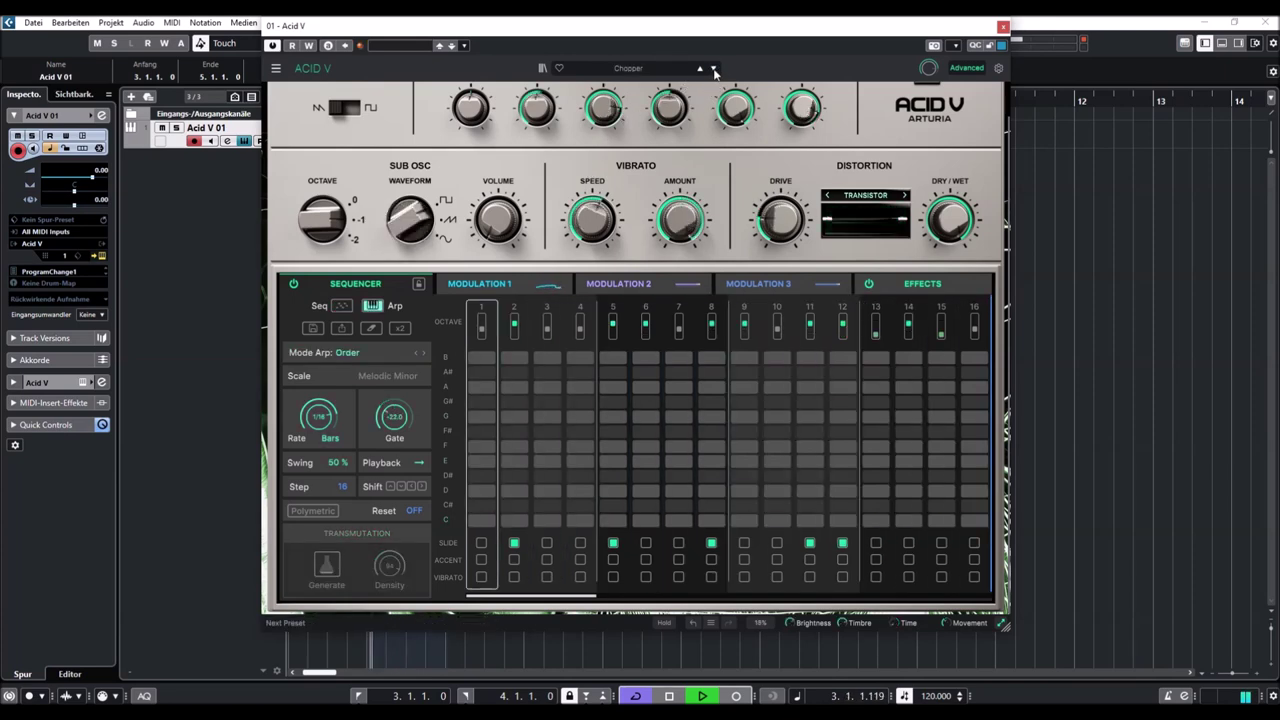
pyautogui.click(713, 68)
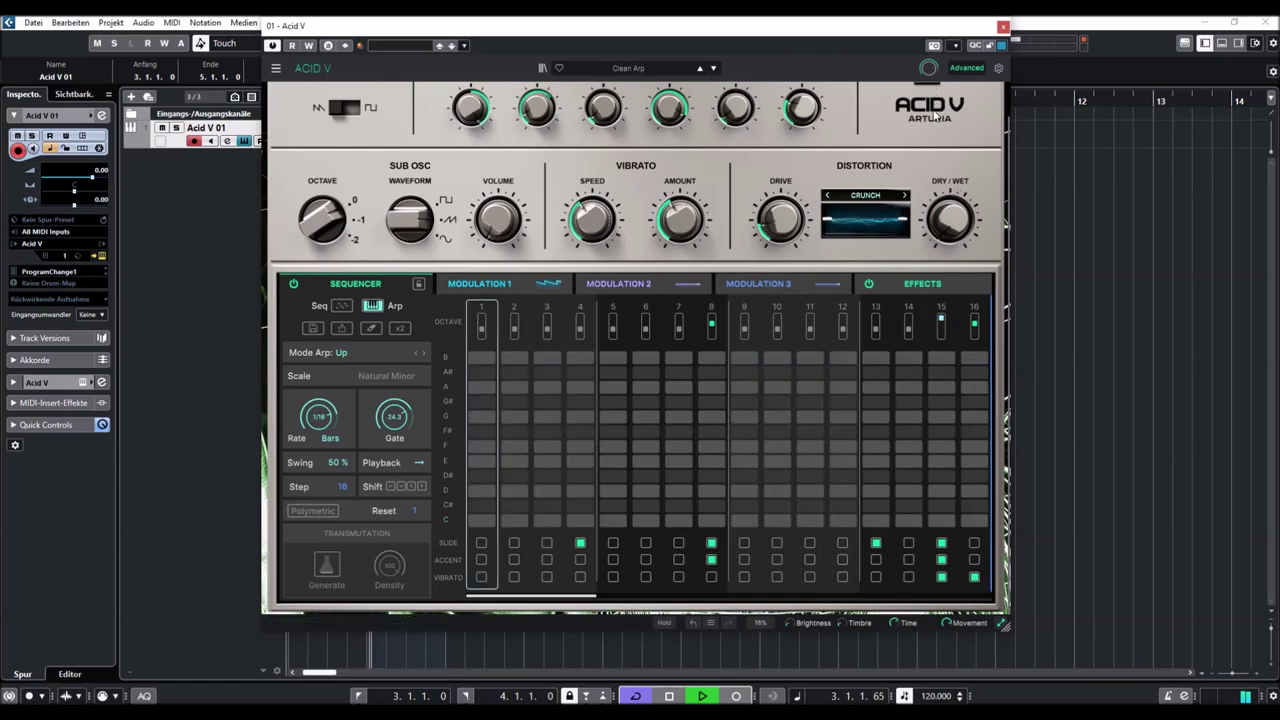
pyautogui.click(966, 68)
pyautogui.click(713, 68)
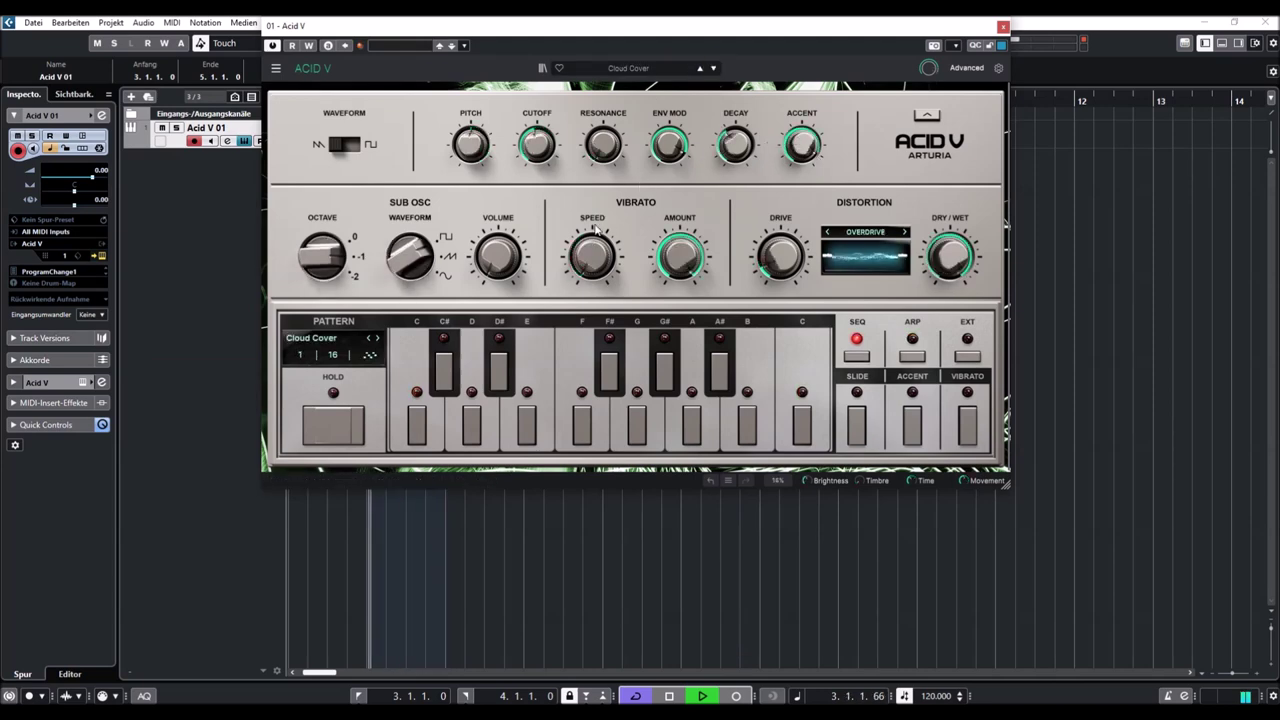
# Raise the filter cutoff and sub oscillator volume of the Cloud Cover preset, and stop playback
pyautogui.moveTo(538, 147); pyautogui.dragTo(538, 105)
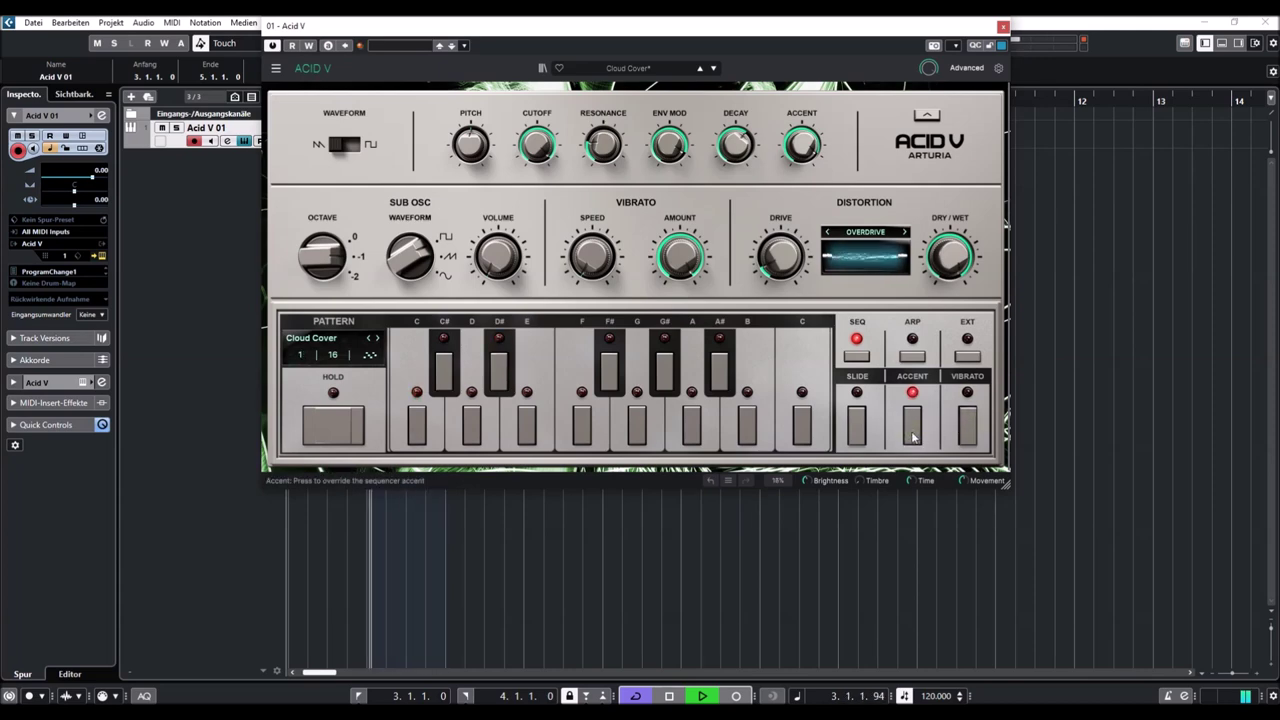
pyautogui.moveTo(390, 248); pyautogui.dragTo(503, 274)
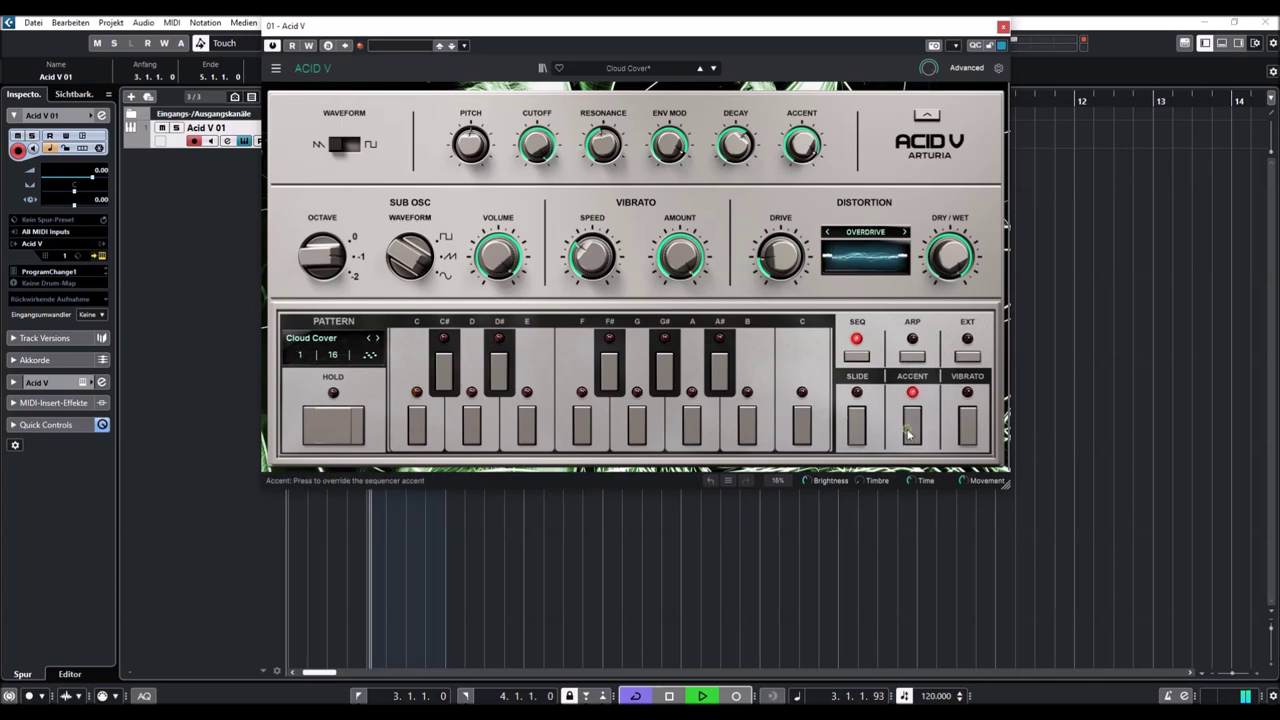
pyautogui.click(671, 697)
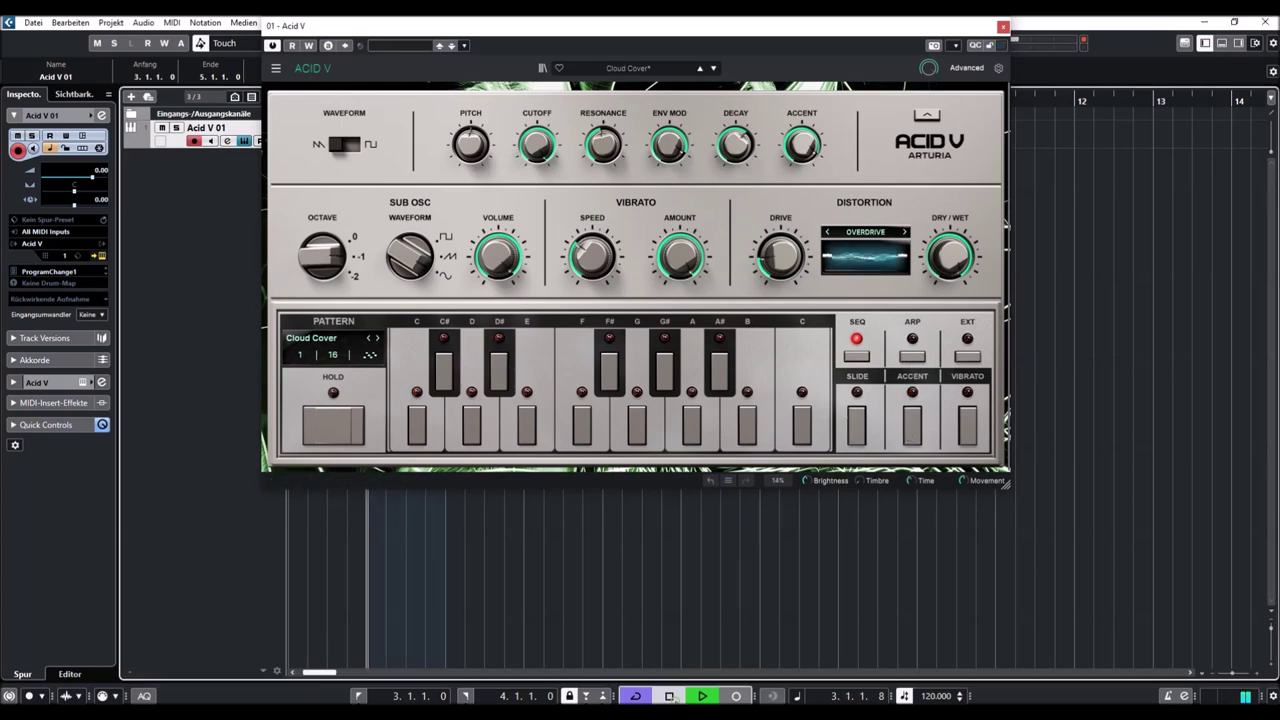